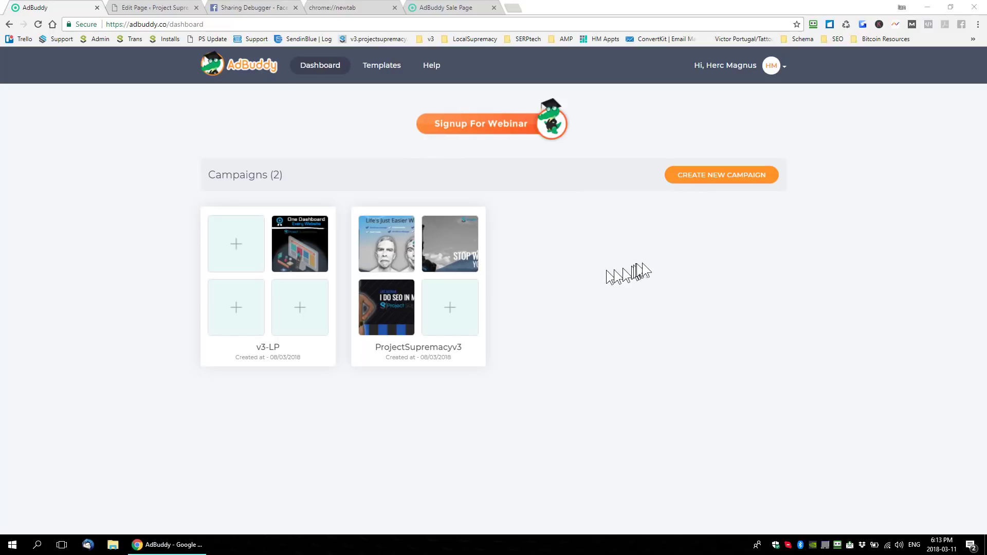
- Create a new campaign named Ad Buddy
left_click(718, 182)
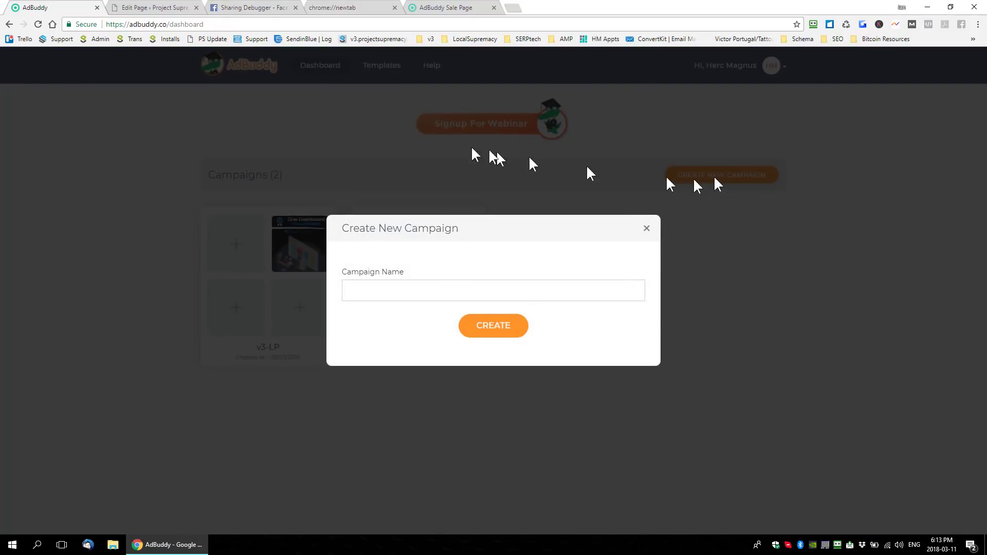
left_click(412, 292)
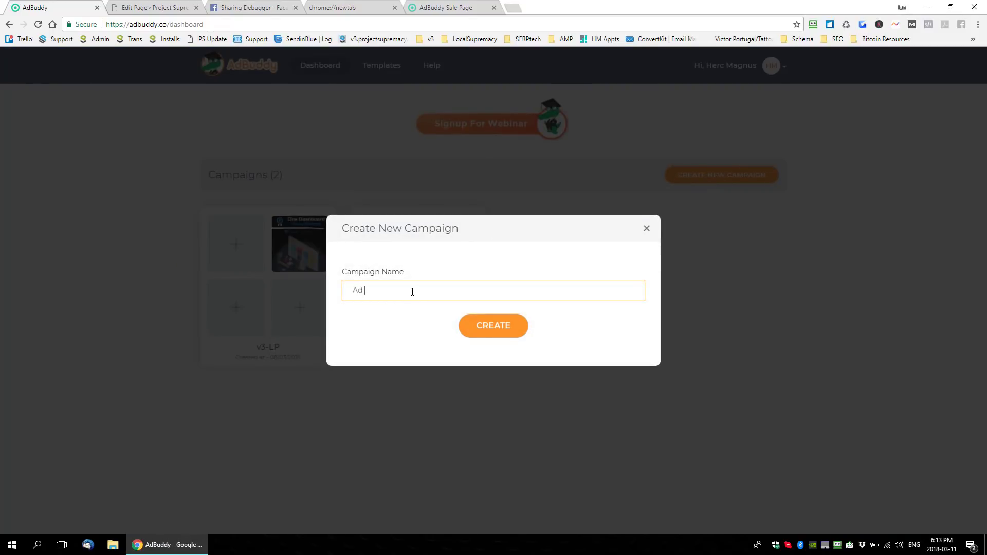
left_click(492, 328)
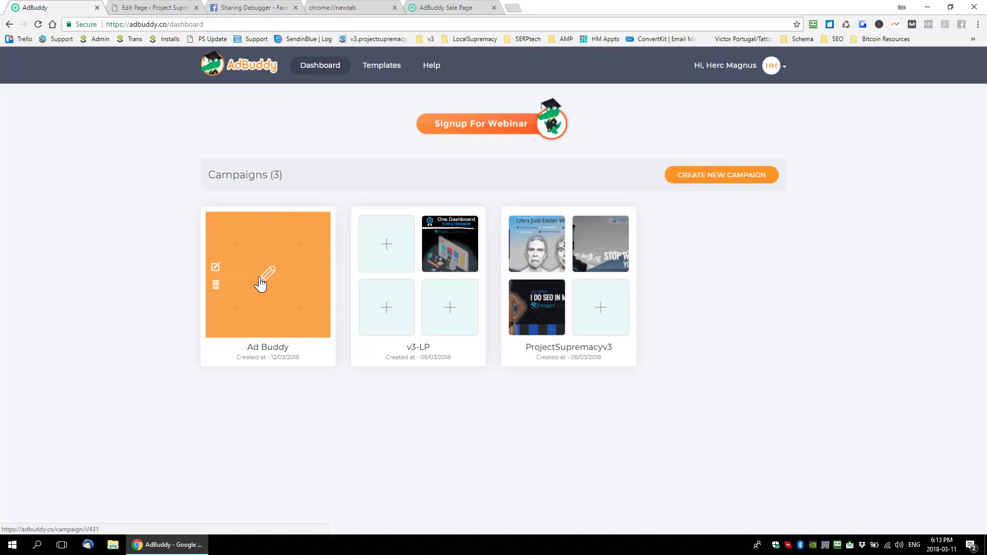
- Open the Ad Buddy campaign and create a template named Ad Buddy with the Facebook Ad Single Image 1200x628 canvas
left_click(249, 283)
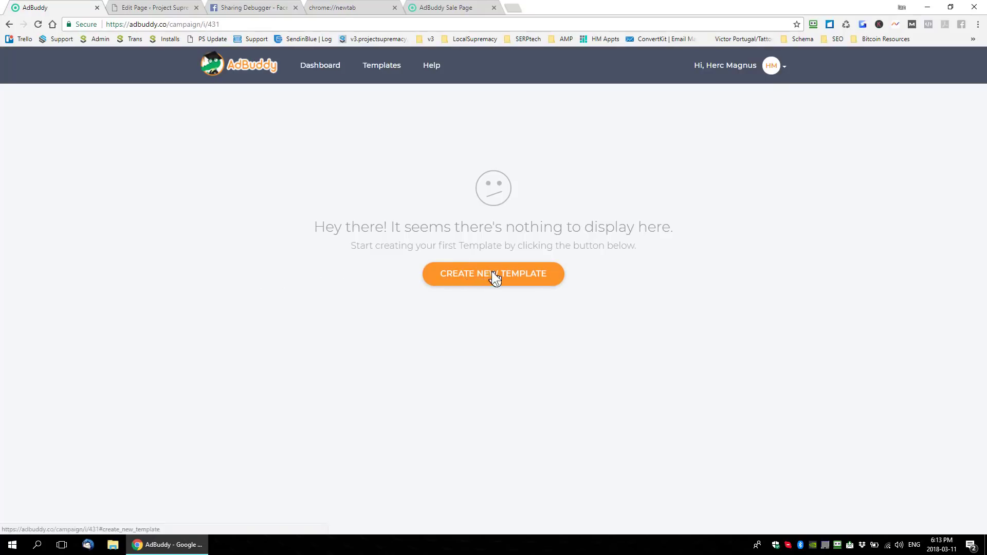
left_click(494, 274)
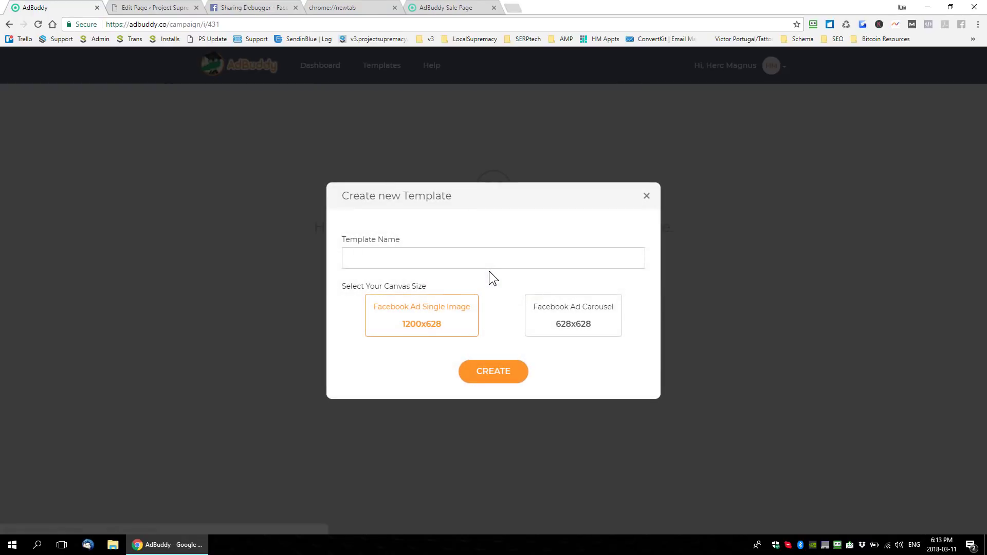
left_click(468, 260)
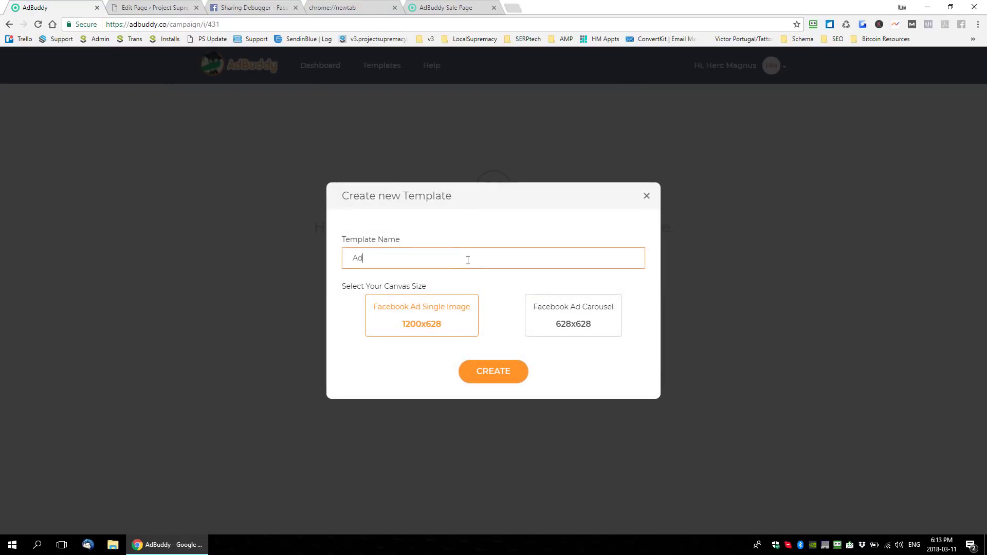
type("Ad Buddy")
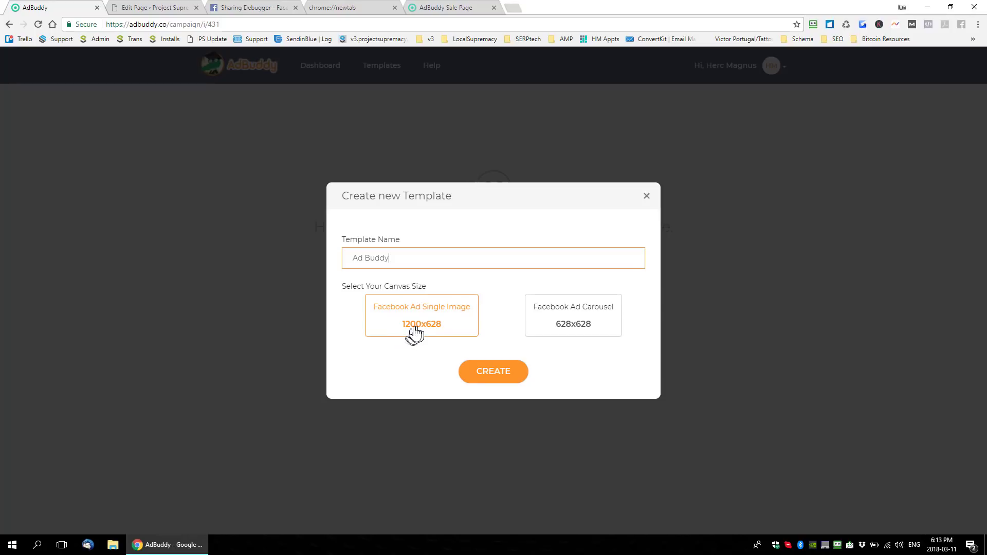
left_click(490, 380)
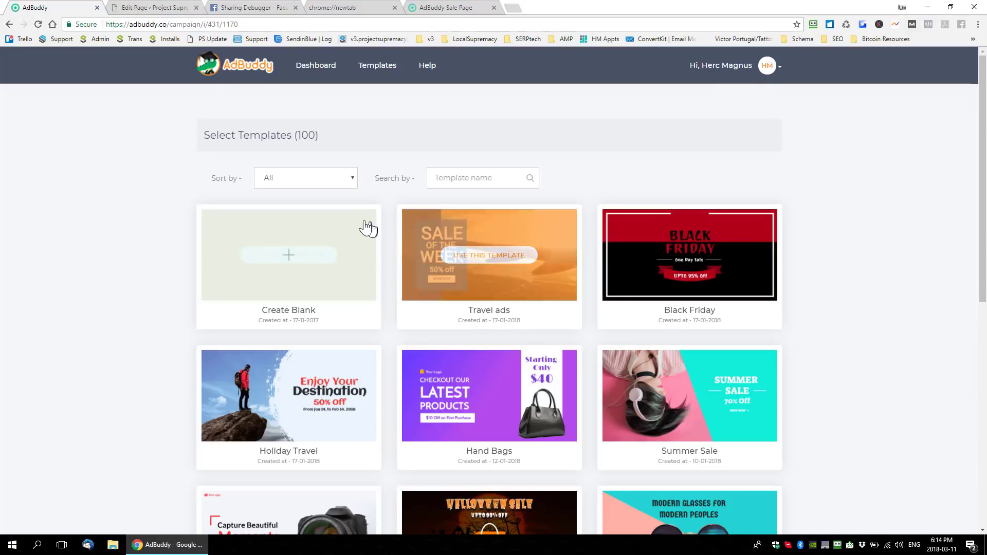
- Filter the template library by Education, and switch the category to Business
left_click(324, 177)
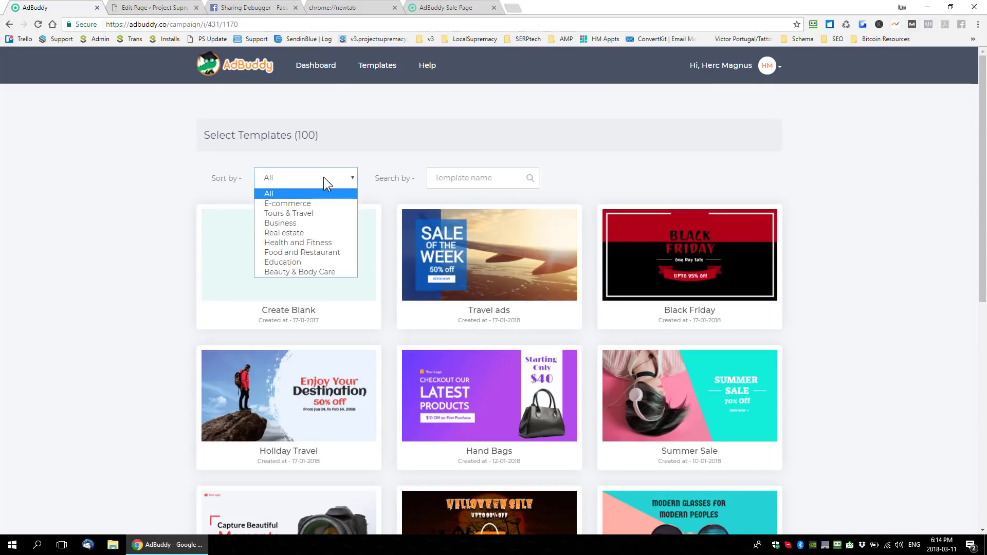
left_click(285, 263)
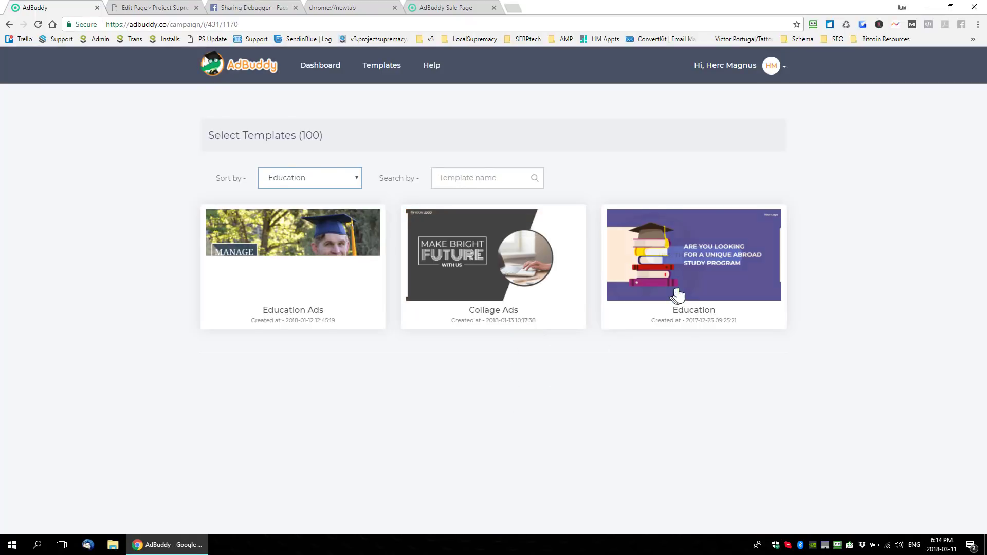
left_click(295, 180)
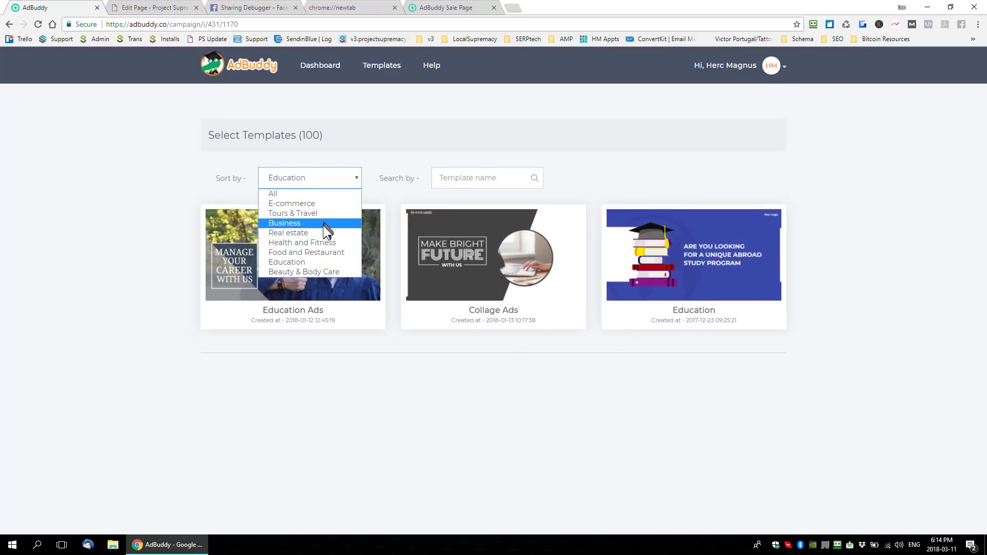
left_click(301, 225)
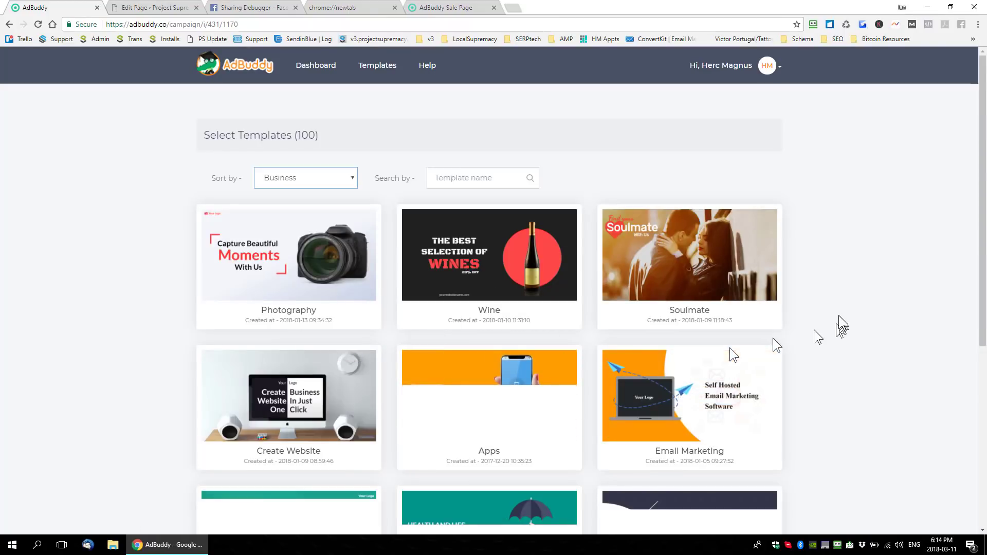
- Load more Business templates and use the Online Ads Marketing template for the ad
scroll(830, 313, "down", 6)
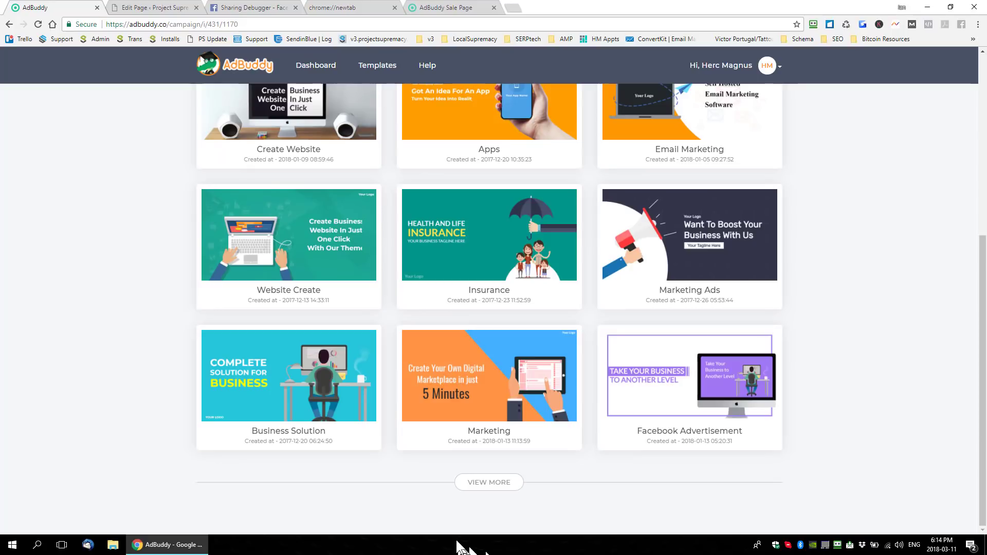
left_click(477, 482)
scroll(498, 384, "down", 3)
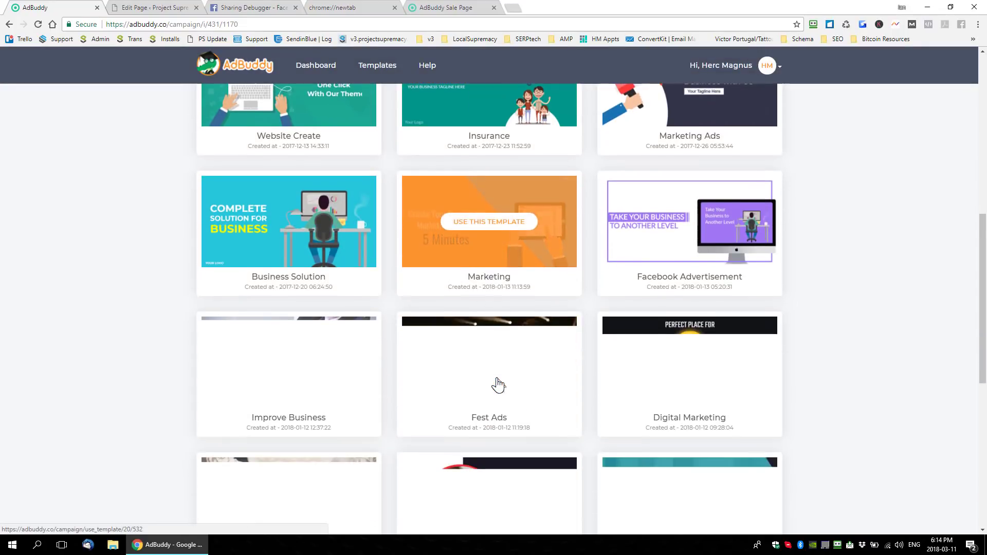
scroll(822, 264, "down", 5)
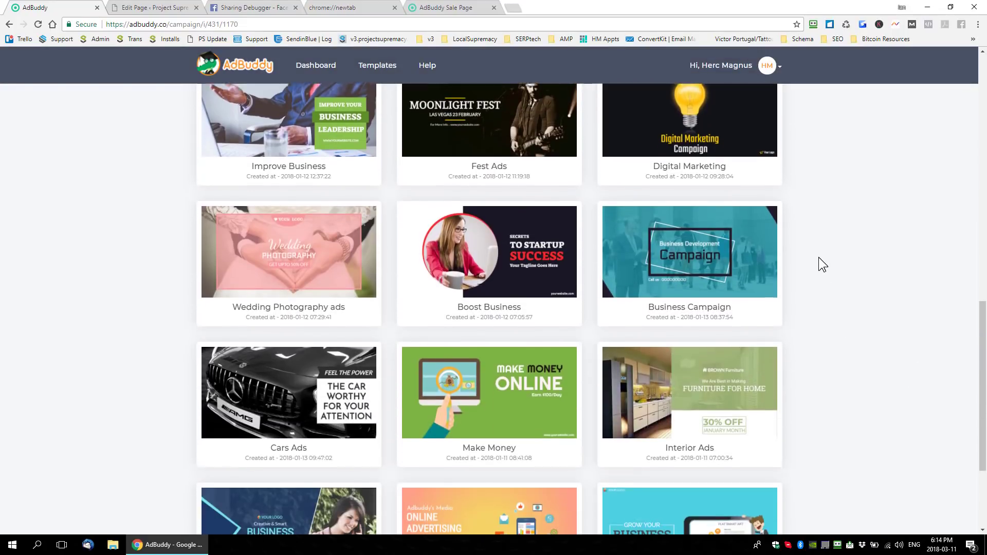
scroll(819, 258, "down", 3)
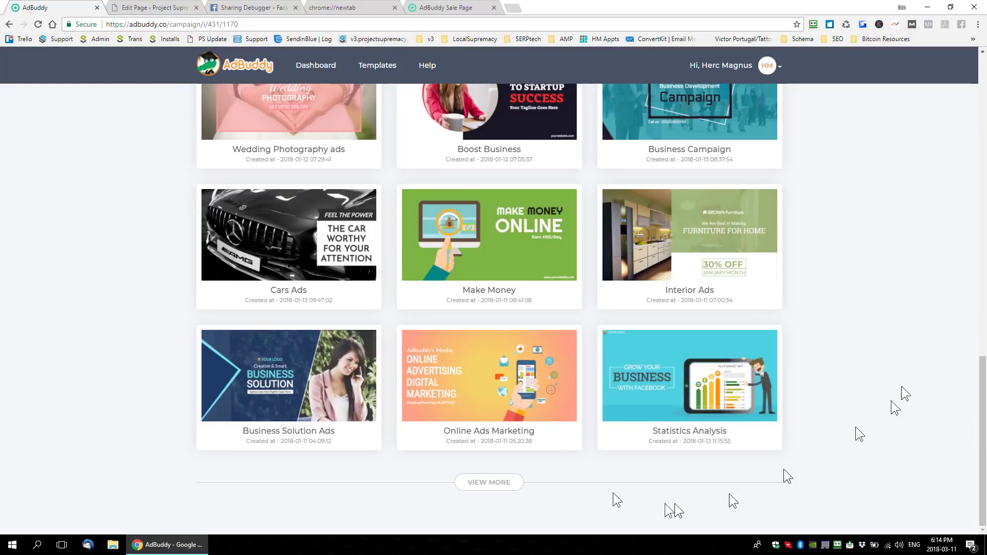
mouse_move(491, 386)
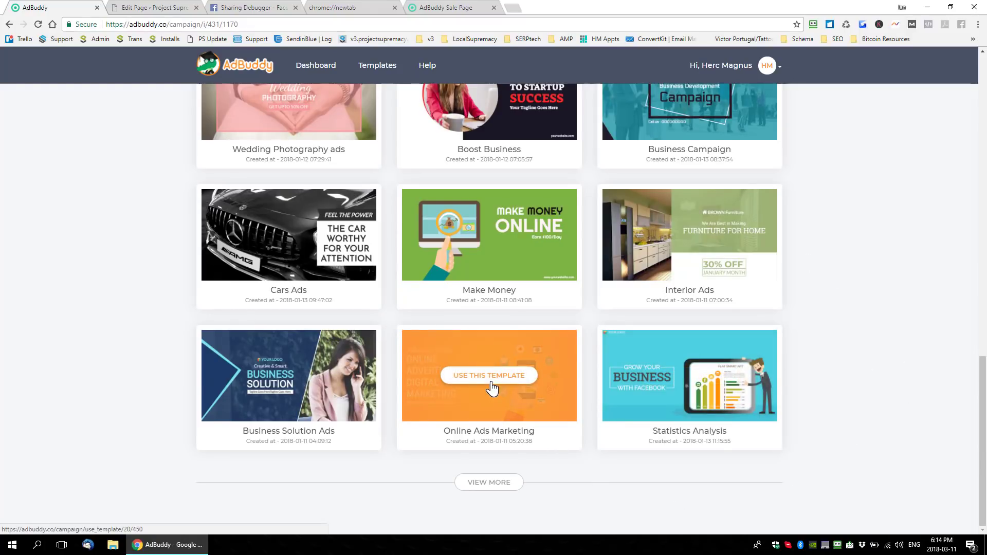
left_click(489, 376)
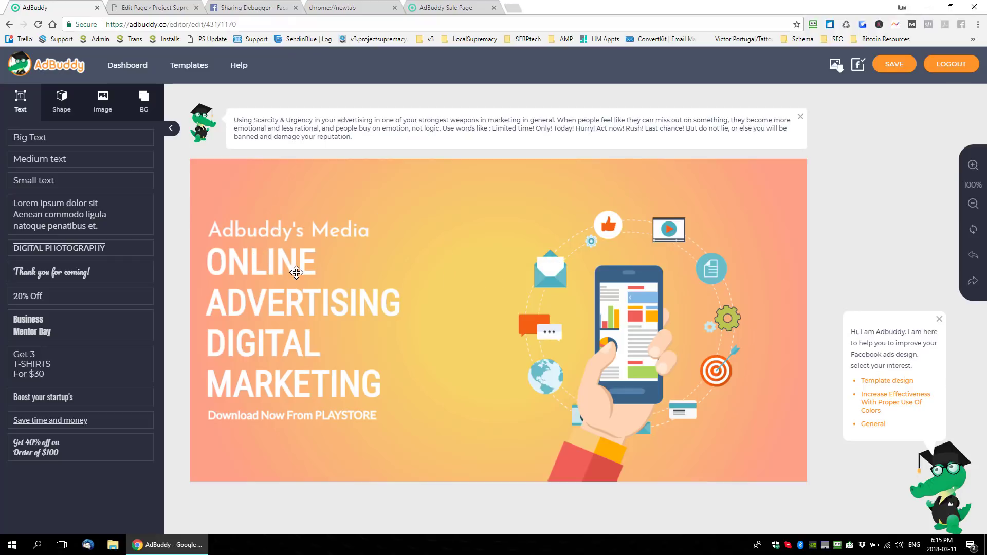
- Inspect the editing options of the headline, the Adbuddy's Media line, the download line and the phone illustration
left_click(296, 273)
left_click(280, 233)
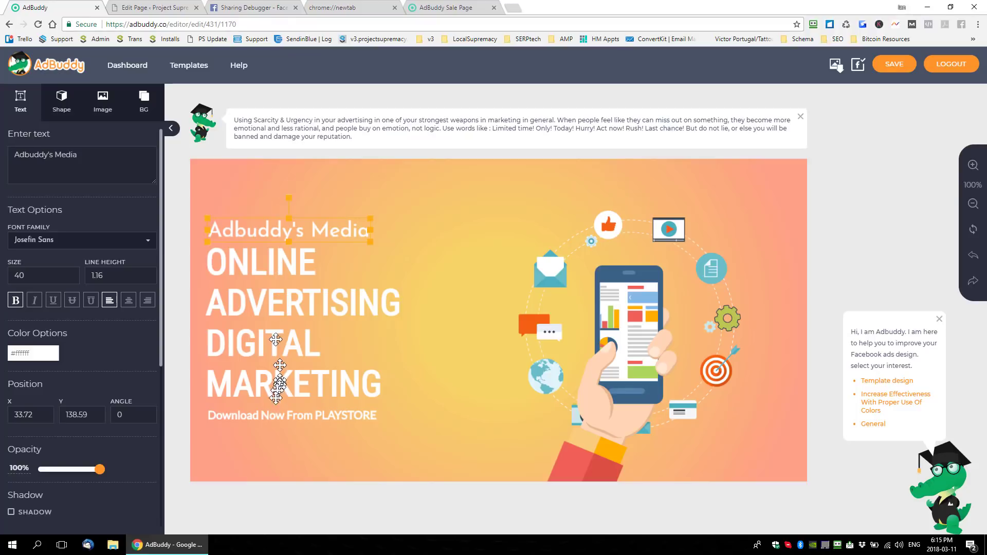
left_click(273, 414)
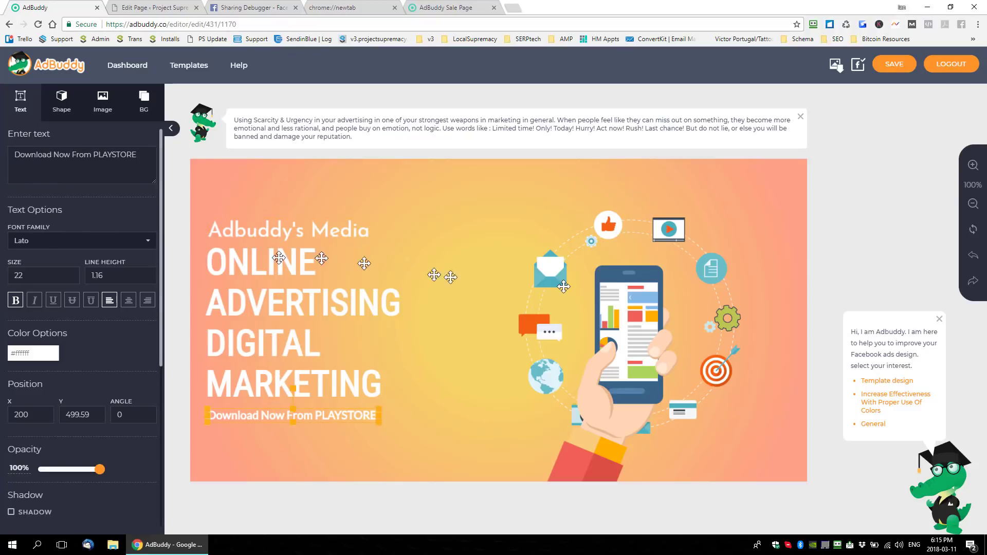
left_click(640, 298)
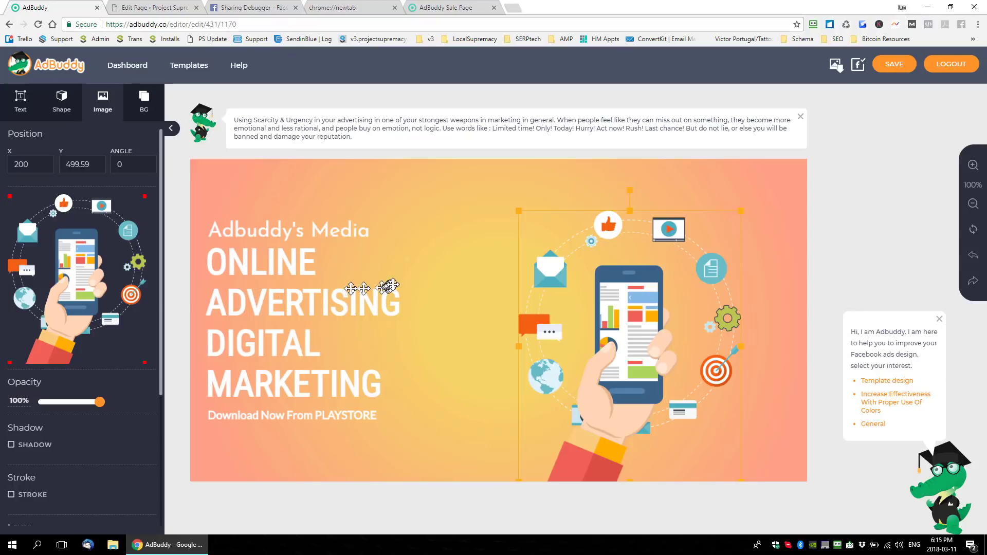
- Delete the Adbuddy's Media line, the main headline and the Download Now From PLAYSTORE text from the canvas
left_click(270, 235)
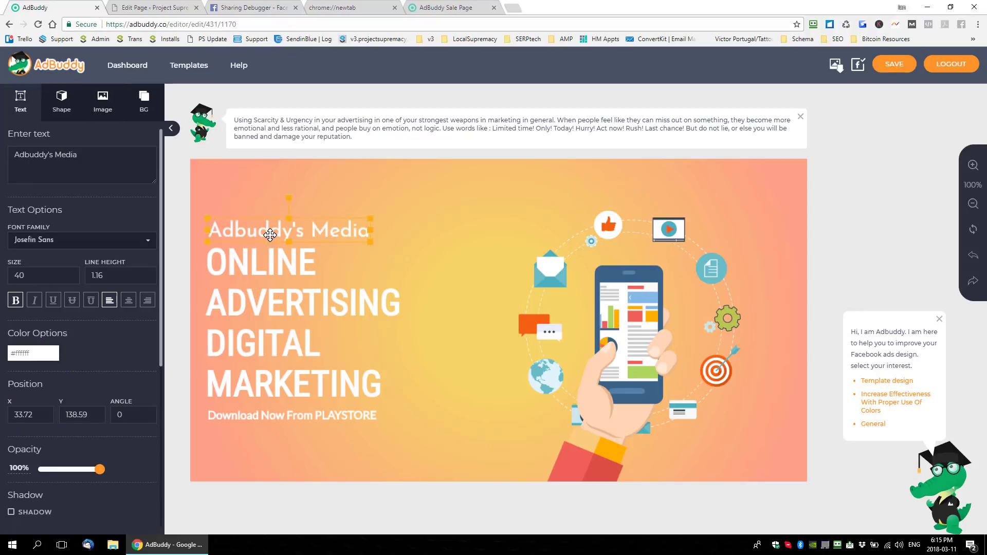
key("Delete")
left_click(273, 260)
key("Delete")
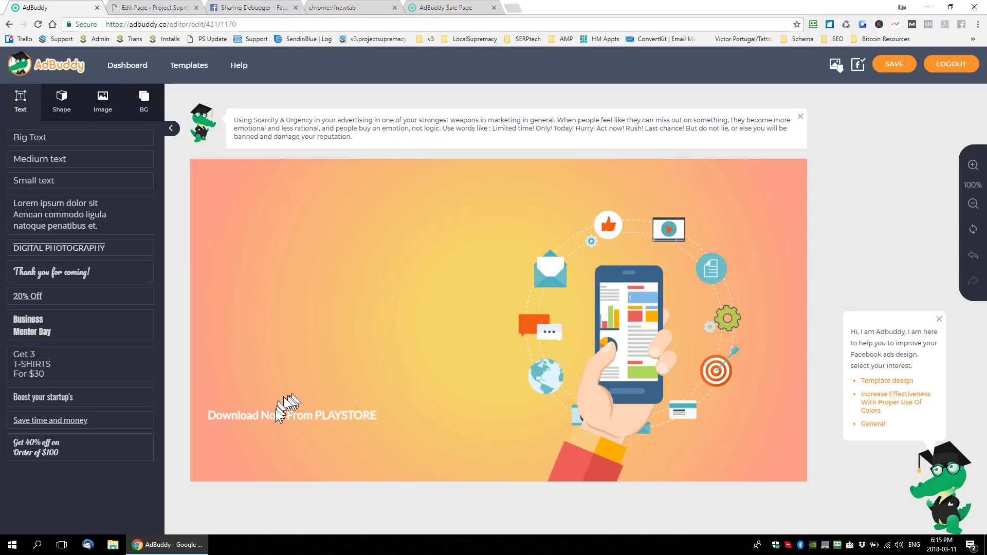
left_click(277, 412)
key("Delete")
left_click(369, 335)
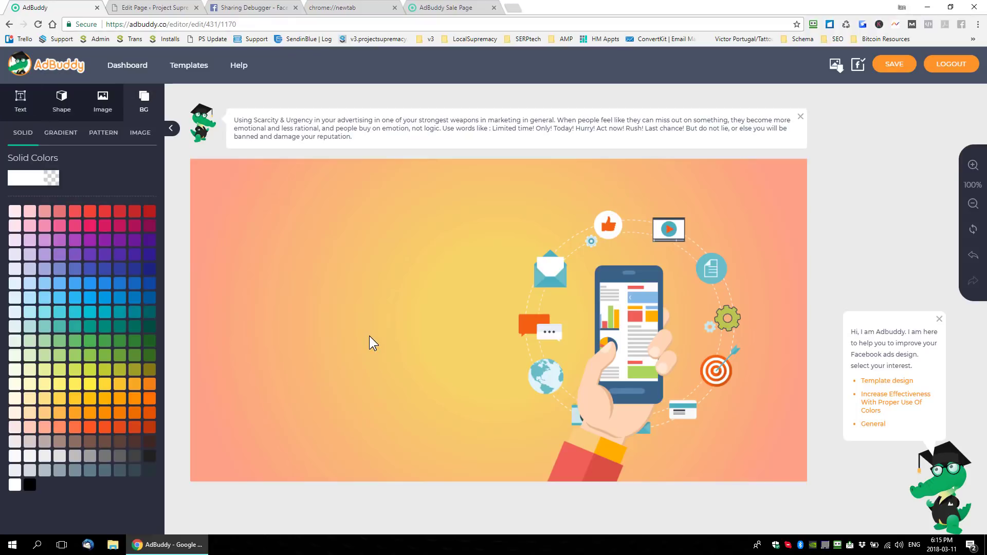
- Upload the green product box image from the AdBuddy folder on the Desktop to the ad
left_click(108, 106)
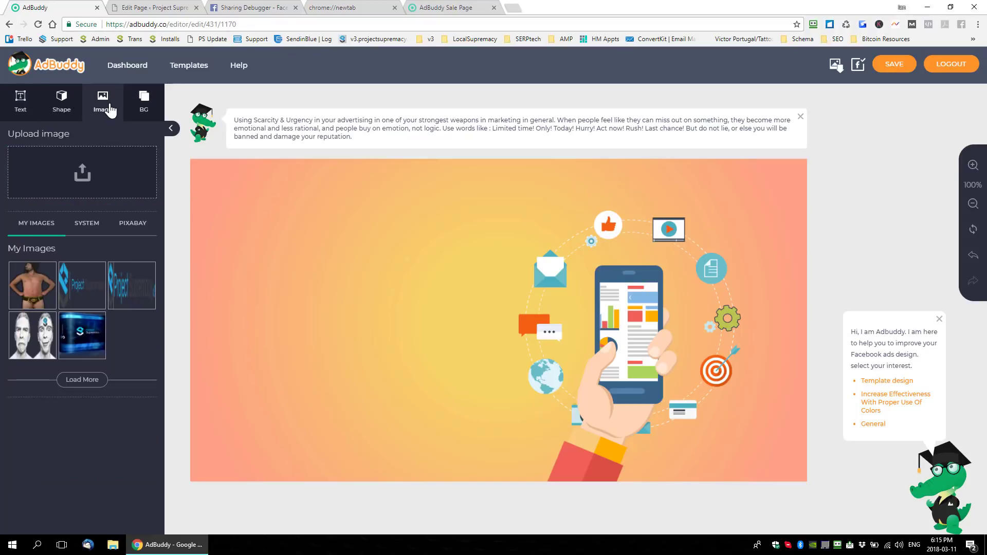
left_click(85, 177)
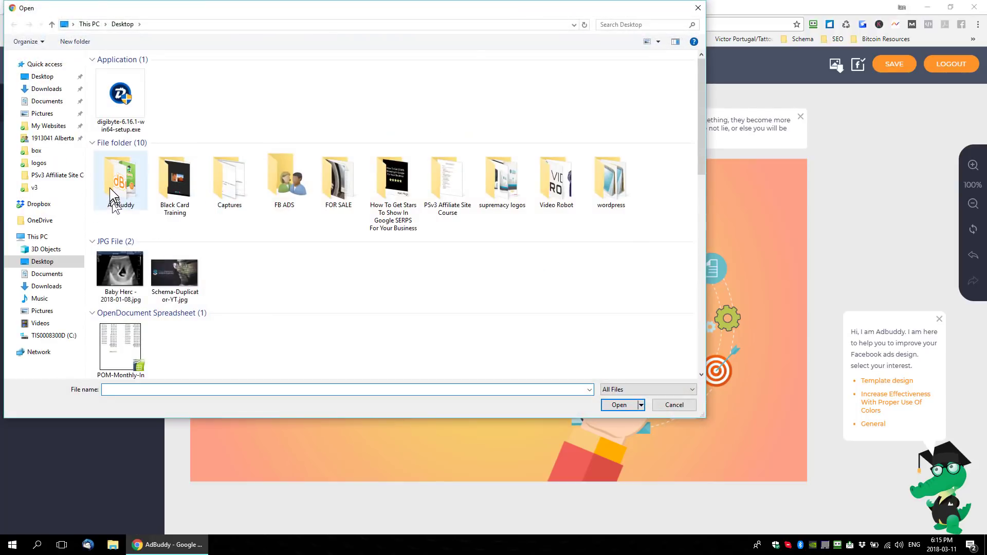
double_click(109, 188)
double_click(124, 85)
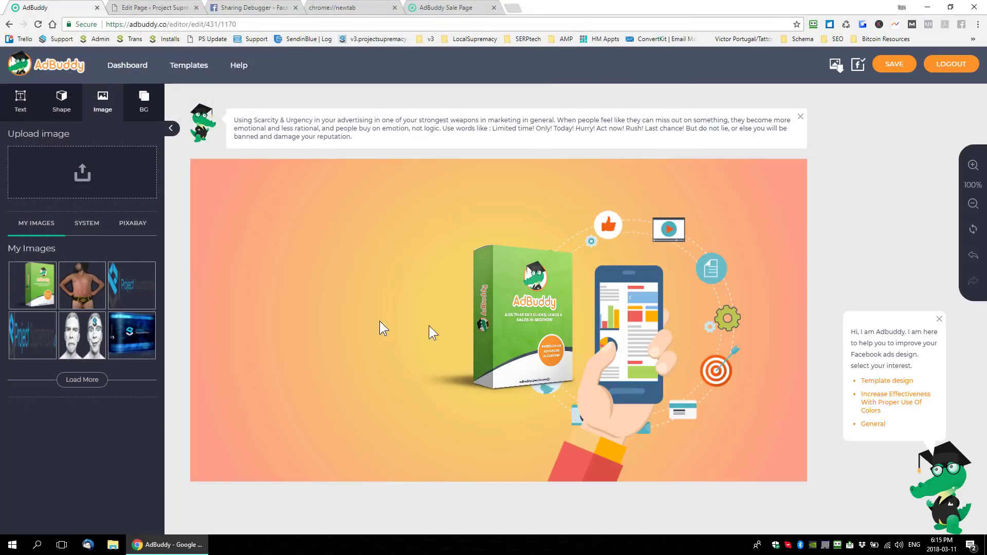
- Enlarge the product box image and place it on the left half of the canvas at about X -32, Y 86
left_click_drag(514, 329, 285, 268)
left_click(449, 6)
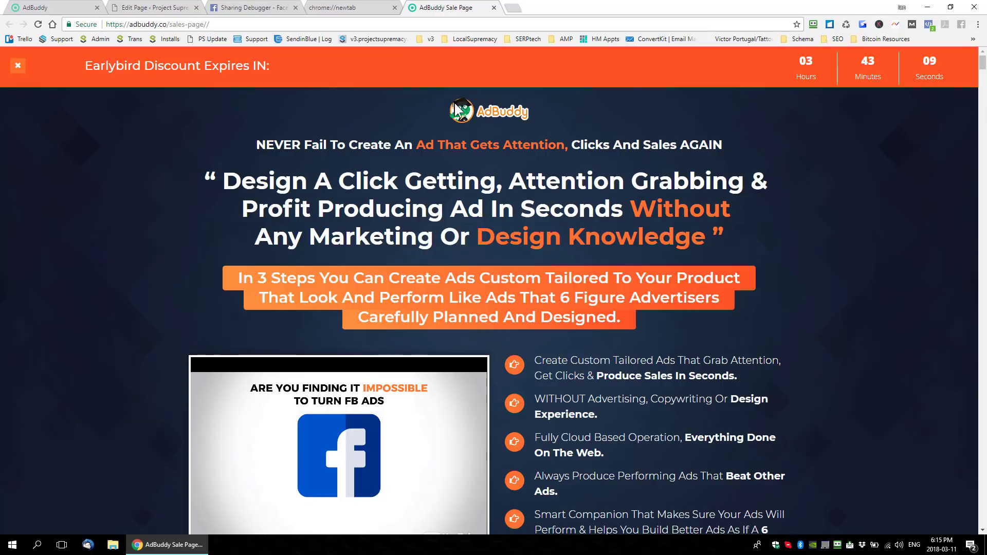
left_click(57, 8)
left_click_drag(344, 333, 419, 401)
mouse_move(371, 297)
left_mouse_down()
mouse_move(340, 305)
mouse_move(369, 308)
left_mouse_up()
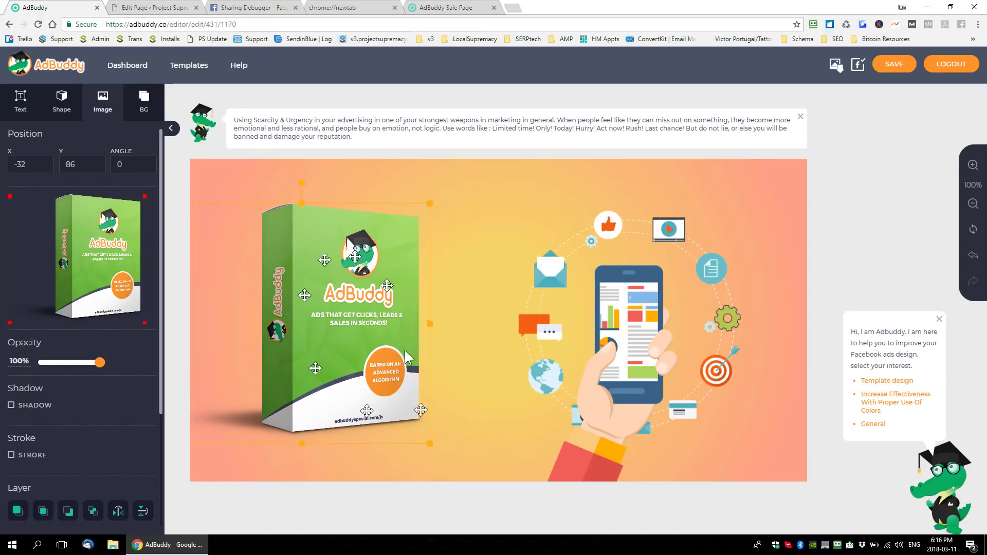
- Try solid green backgrounds such as #66bb6a, #a5d6a7 and #81c784, and set the canvas background to brown #8d6e63
left_click(469, 329)
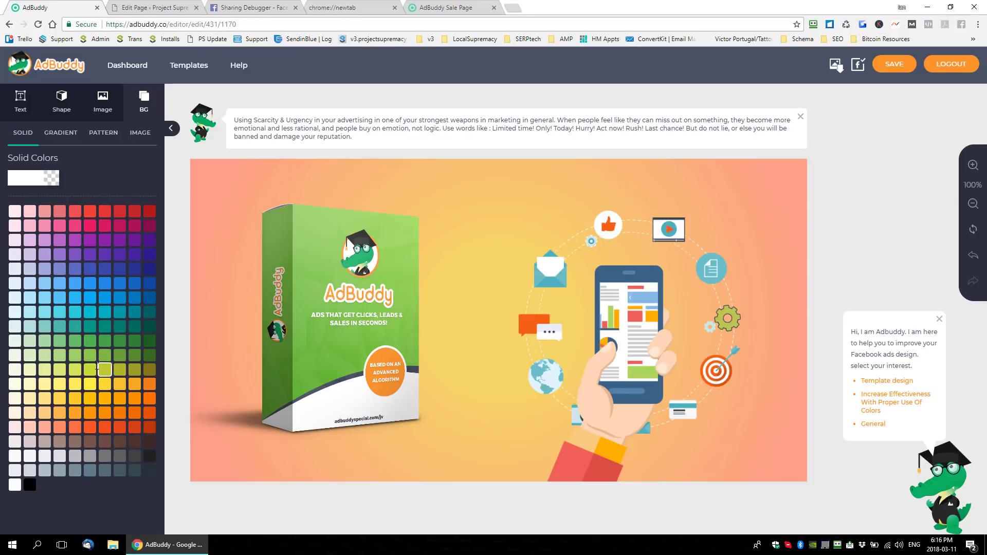
left_click(76, 341)
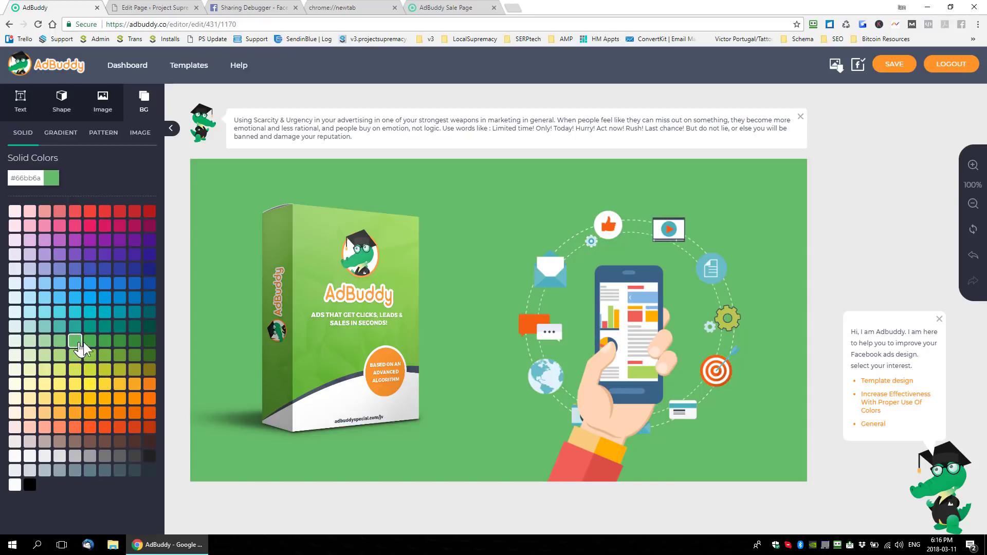
left_click(44, 341)
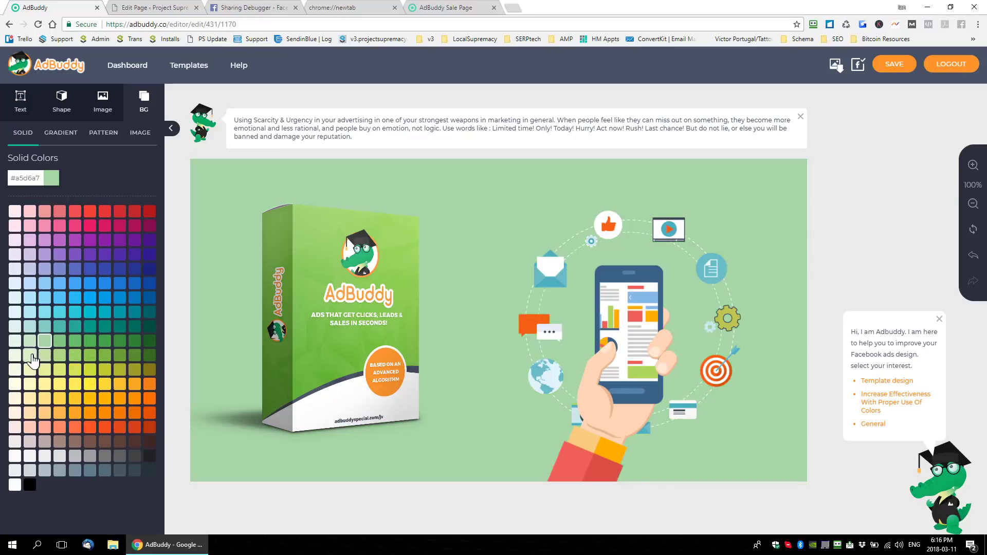
left_click(15, 341)
left_click(60, 342)
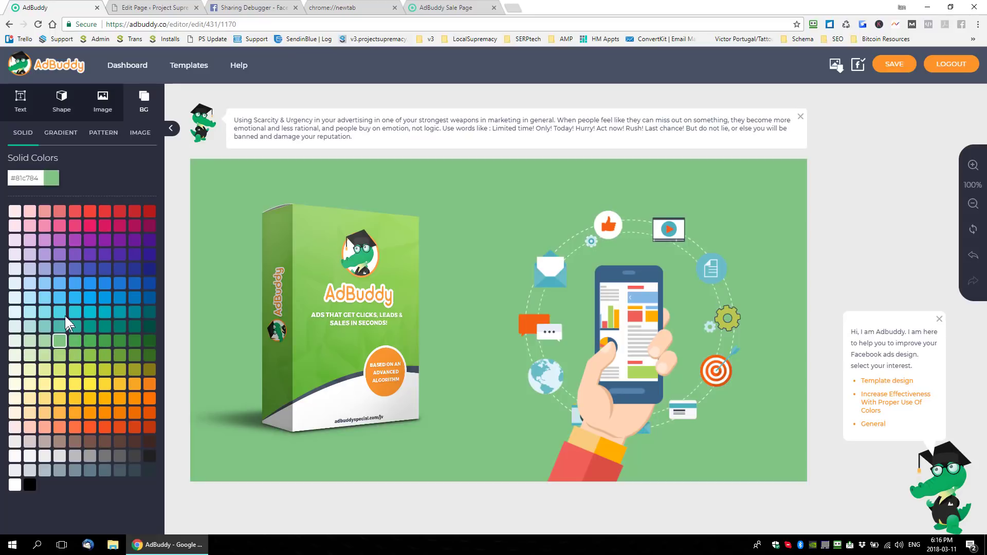
left_click(75, 442)
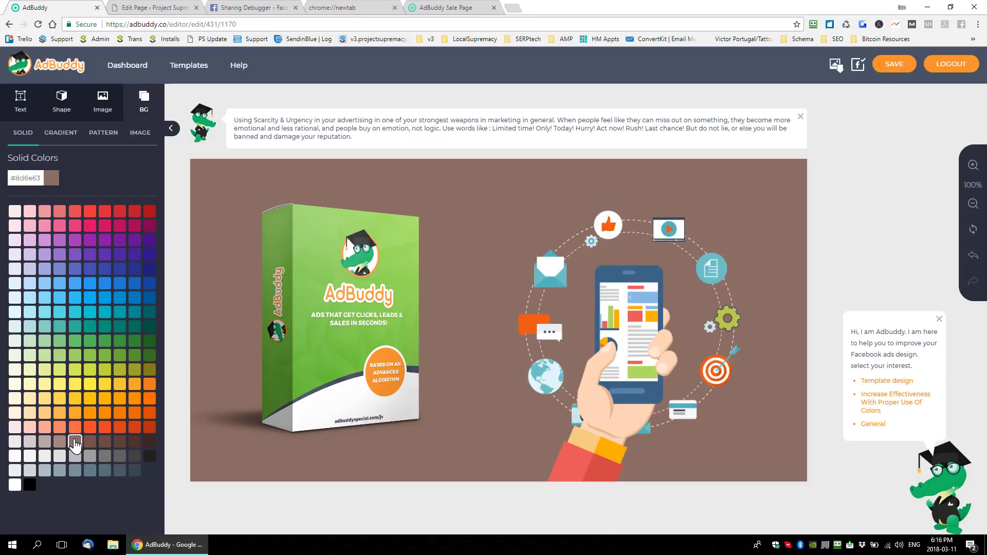
- Switch the canvas background to a radial gradient with first color #6e6753 and second color #faeae5
left_click(67, 137)
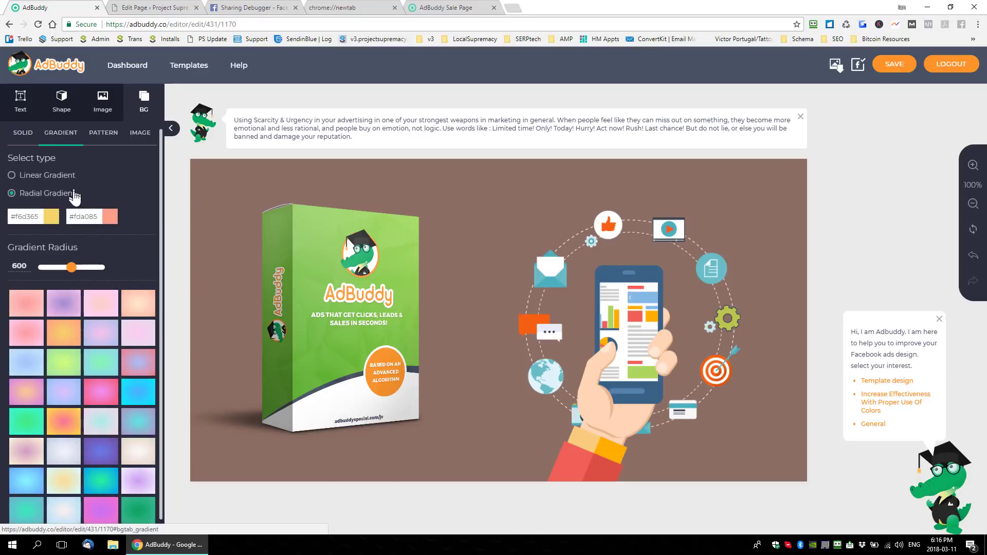
left_click(53, 216)
left_click(62, 282)
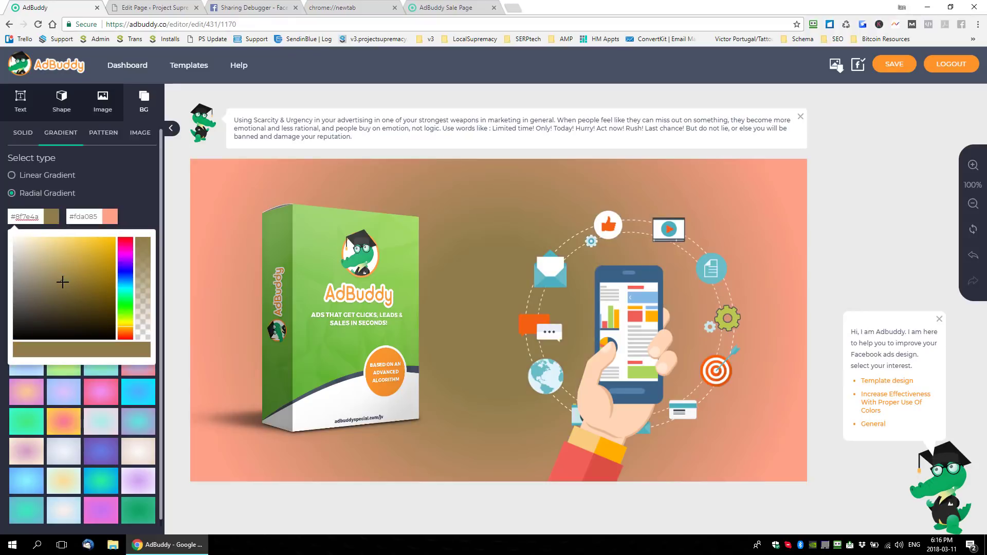
left_click(38, 295)
left_click(93, 216)
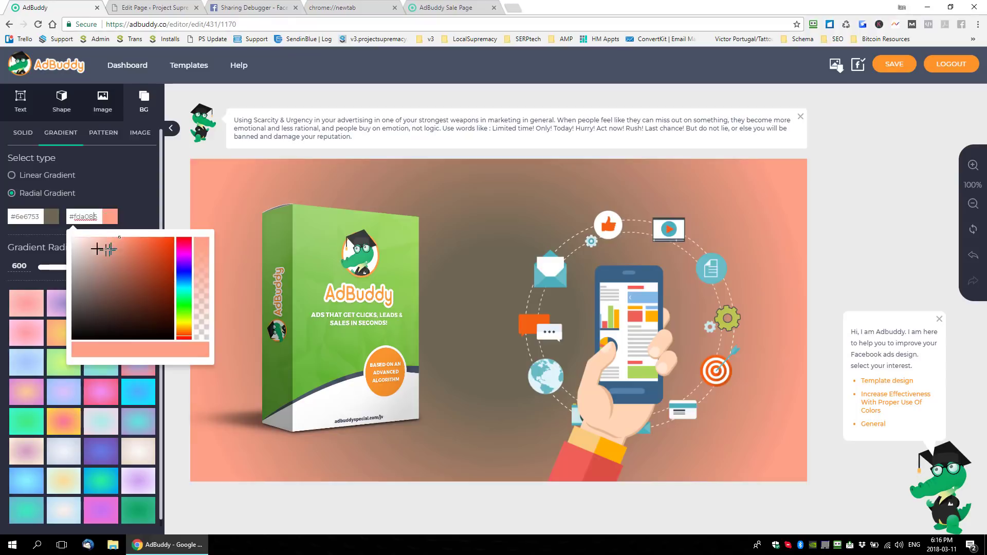
left_click(80, 238)
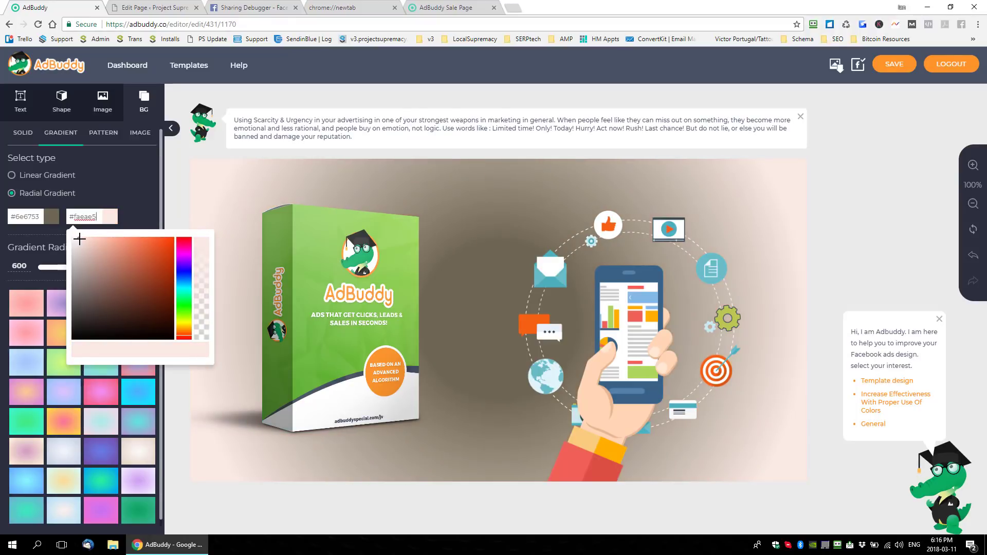
- Change the radial gradient colors to white #ffffff in the center and brown #856258 at the edges
left_click(52, 217)
left_click(13, 238)
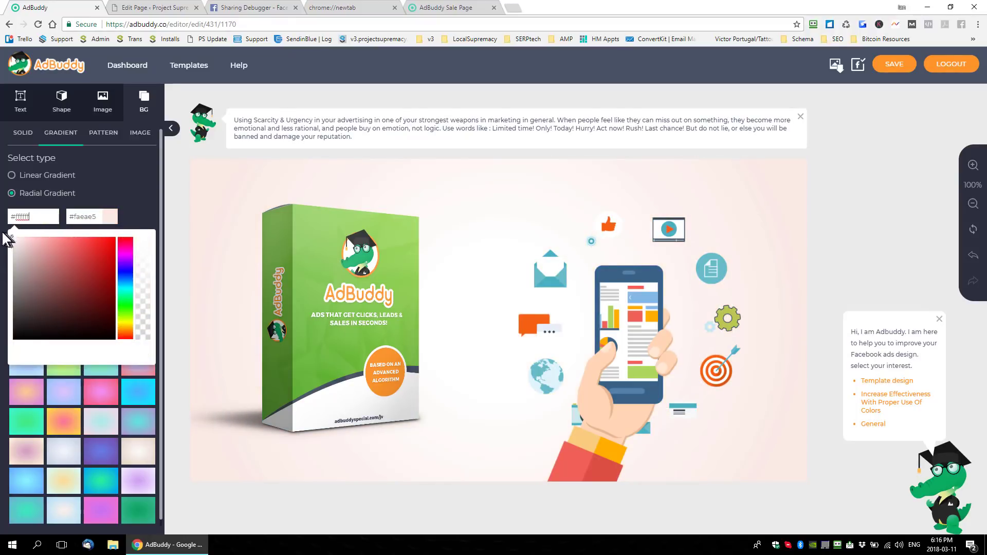
left_click(85, 217)
left_click_drag(91, 245, 103, 288)
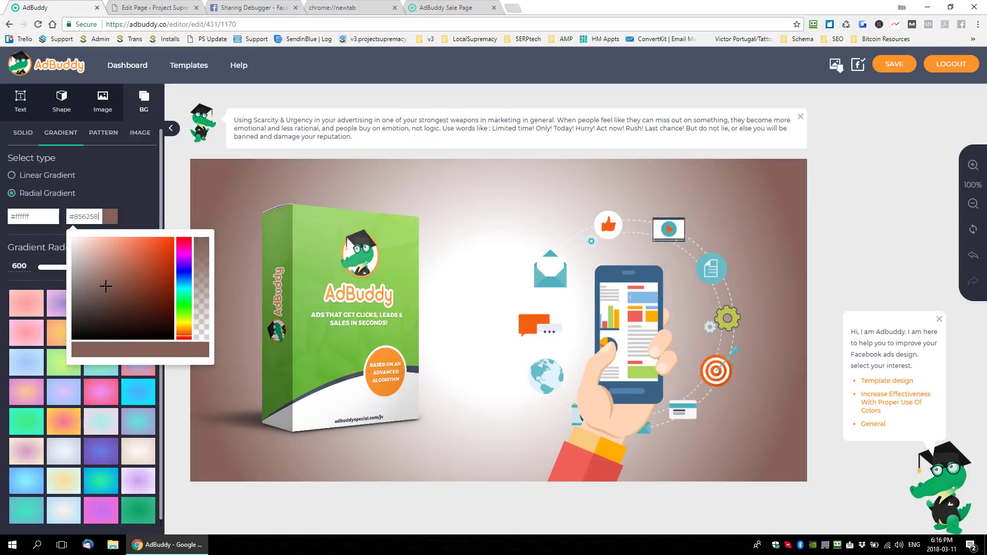
left_click(136, 181)
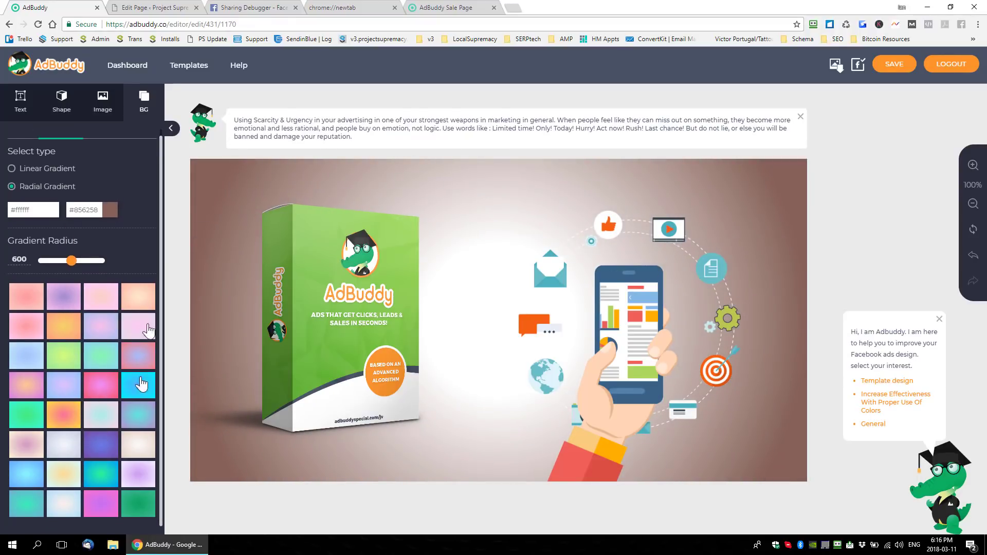
- Set the gradient radius to 451%, try the linear gradient type, and return to the radial one
mouse_move(73, 266)
left_mouse_down()
mouse_move(96, 266)
mouse_move(29, 260)
mouse_move(100, 269)
mouse_move(63, 266)
left_mouse_up()
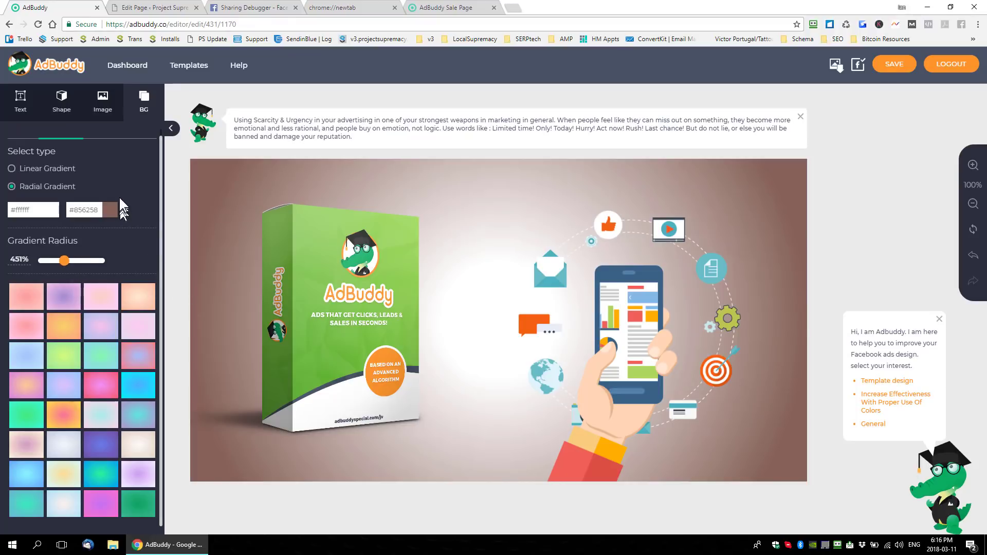
left_click(12, 169)
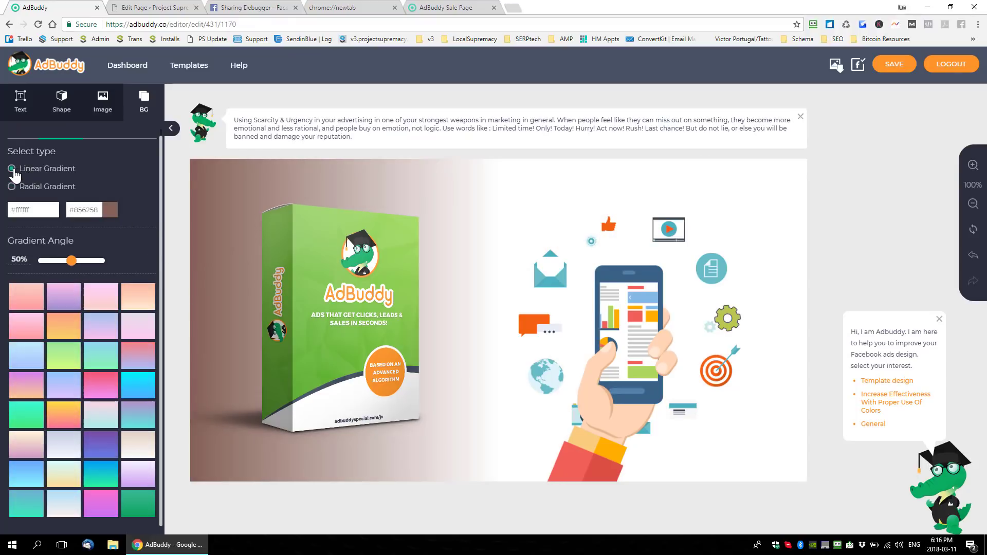
left_click(11, 188)
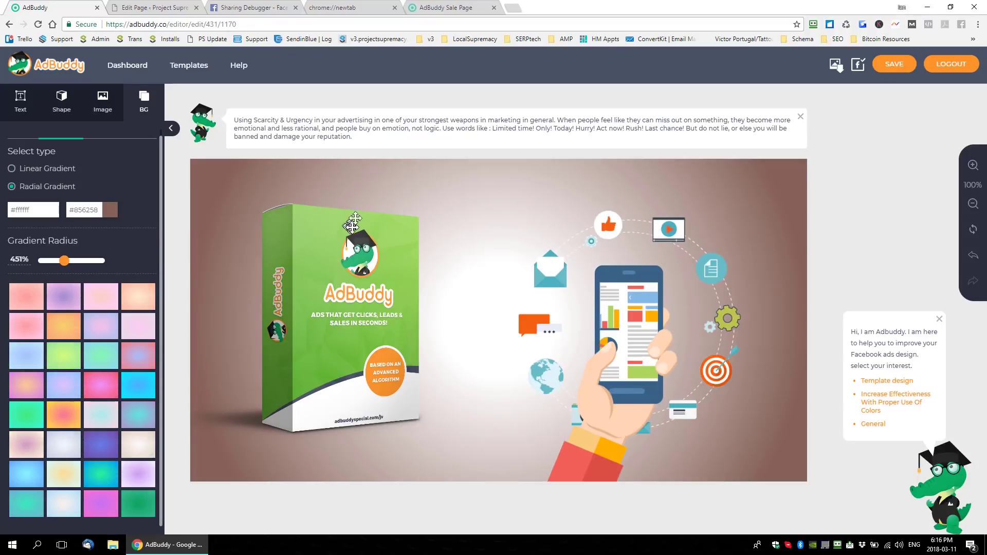
- Shrink the phone-in-hand illustration and place it in the canvas's lower-right corner at about X 995, Y 397
left_click(20, 101)
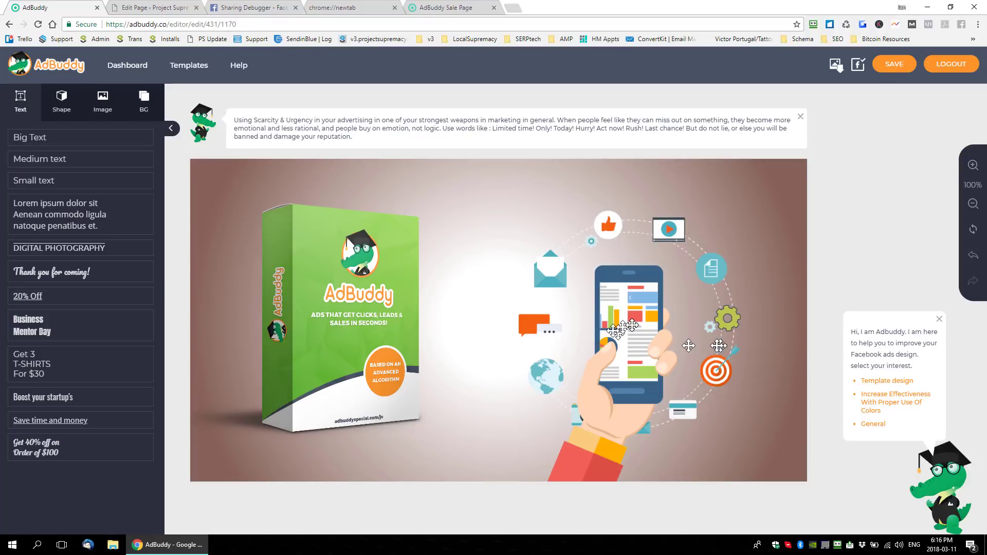
left_click(624, 327)
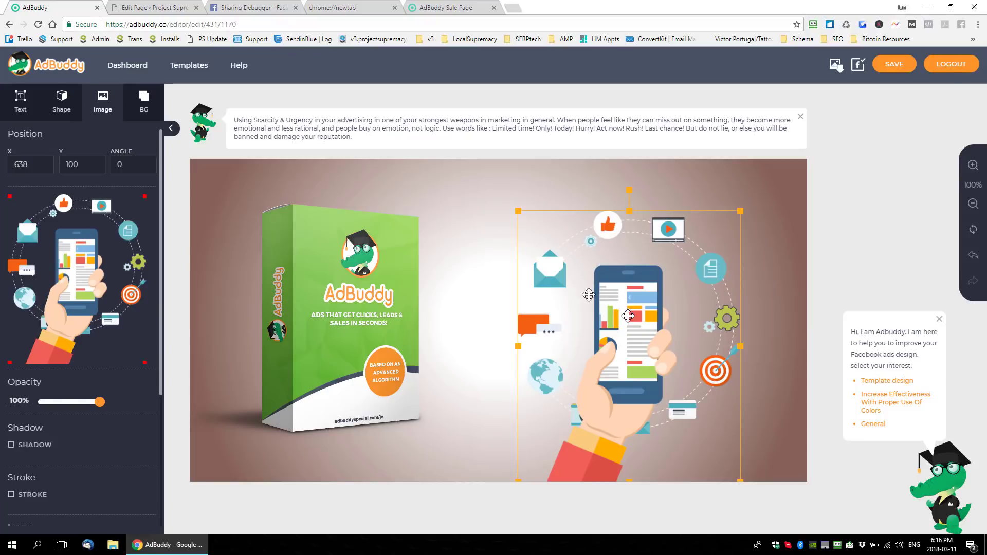
left_click_drag(516, 210, 647, 364)
left_click_drag(704, 413, 755, 413)
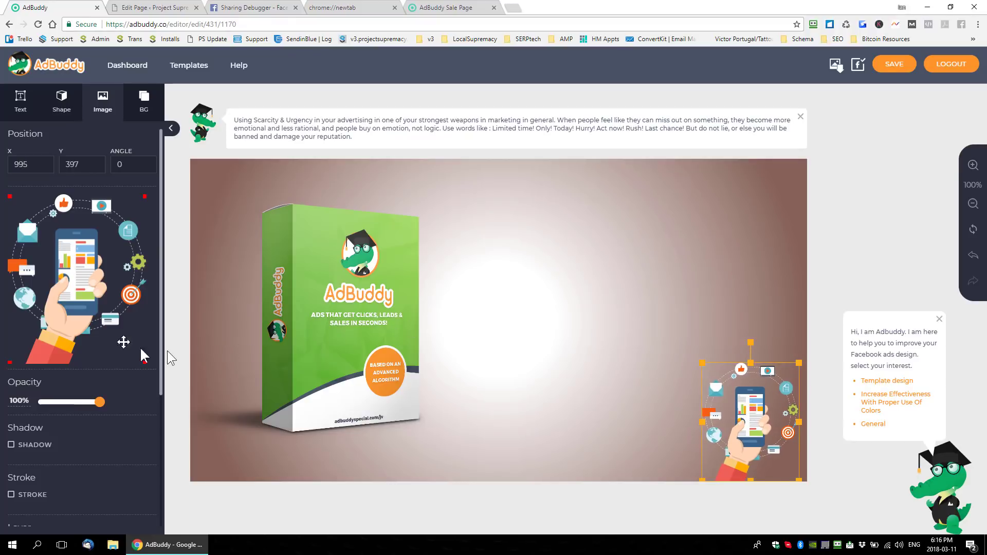
- Add the Business Mentor Day text preset and place it in the upper area beside the product box
left_click(20, 103)
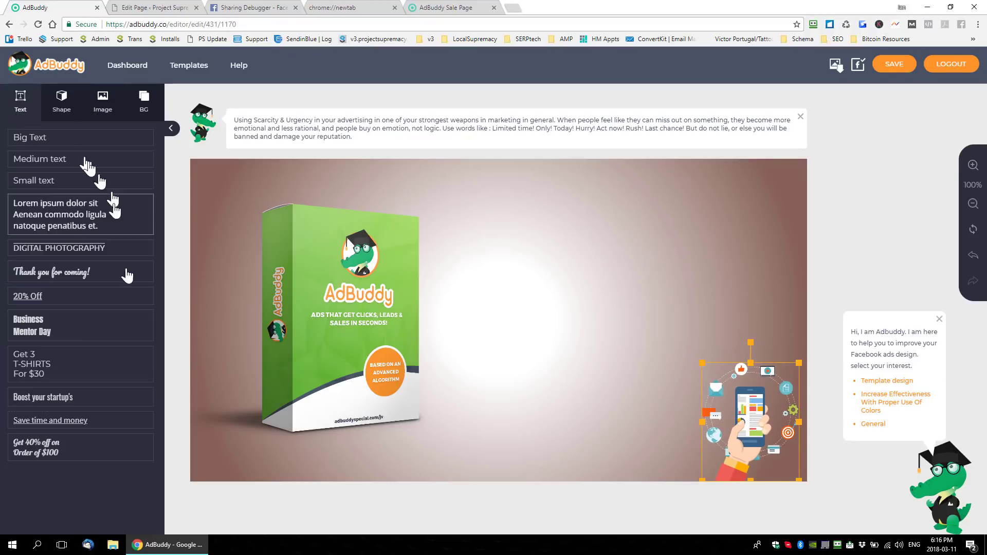
left_click(66, 334)
left_click_drag(467, 293, 557, 224)
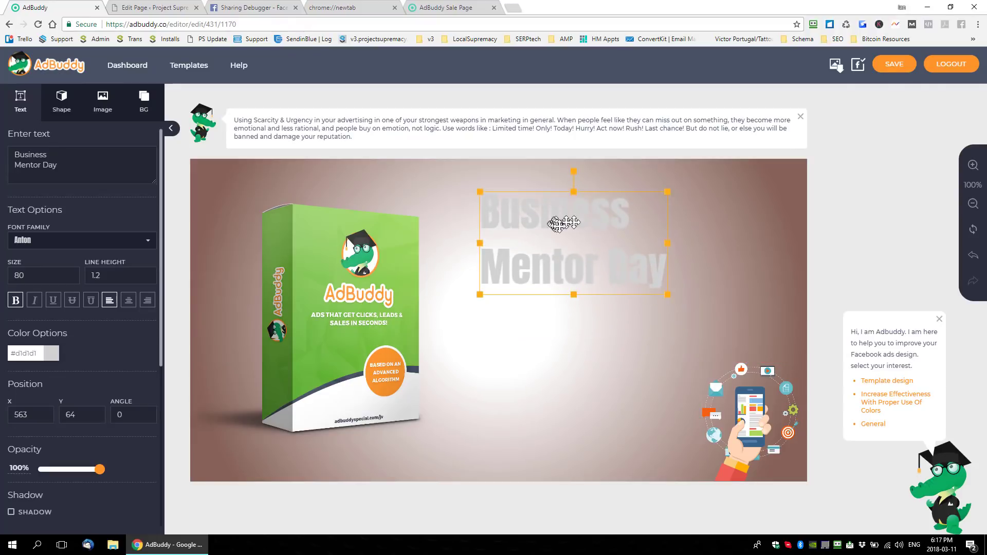
- Replace the preset's text with "Design Perfect Sized" on the first line and "Ads For Social Sharing" on the second
left_click(553, 256)
key("ctrl+a")
type("A")
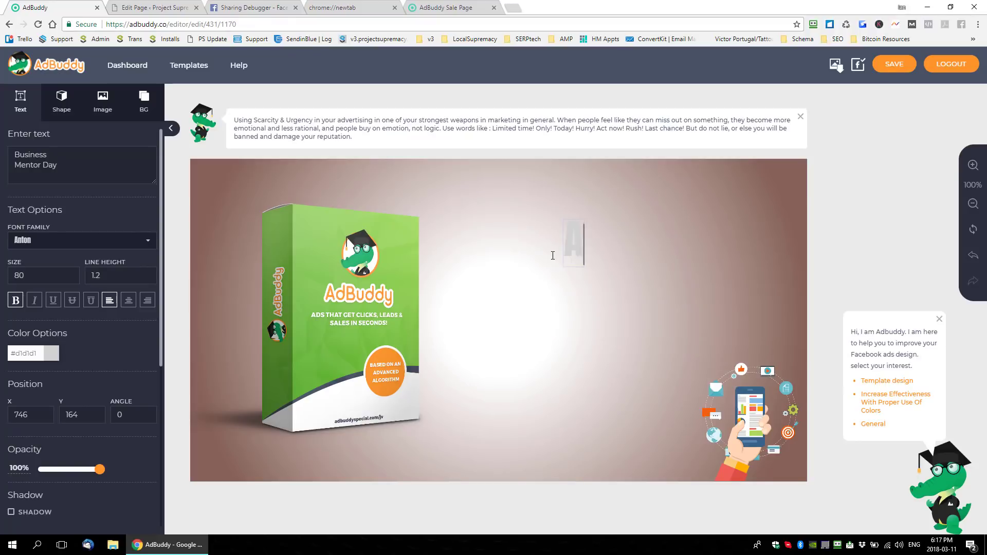
key("BackSpace")
type("Desig")
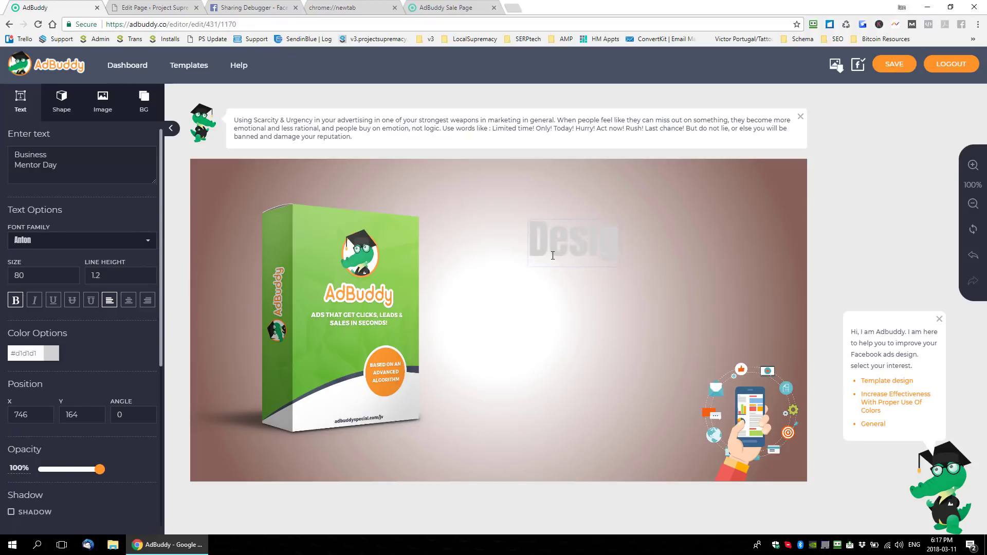
type("n Perfect Sized")
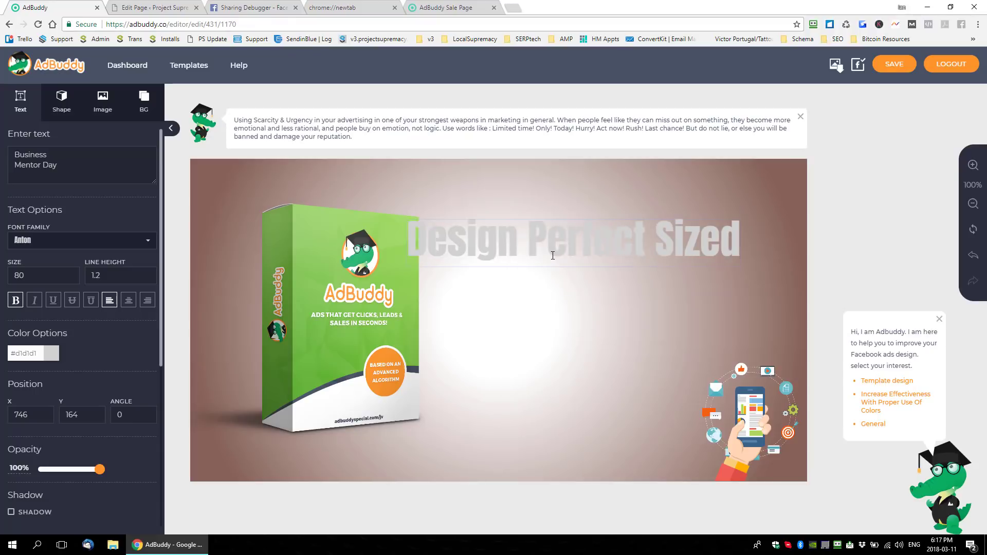
key("Return")
type("Ads For ")
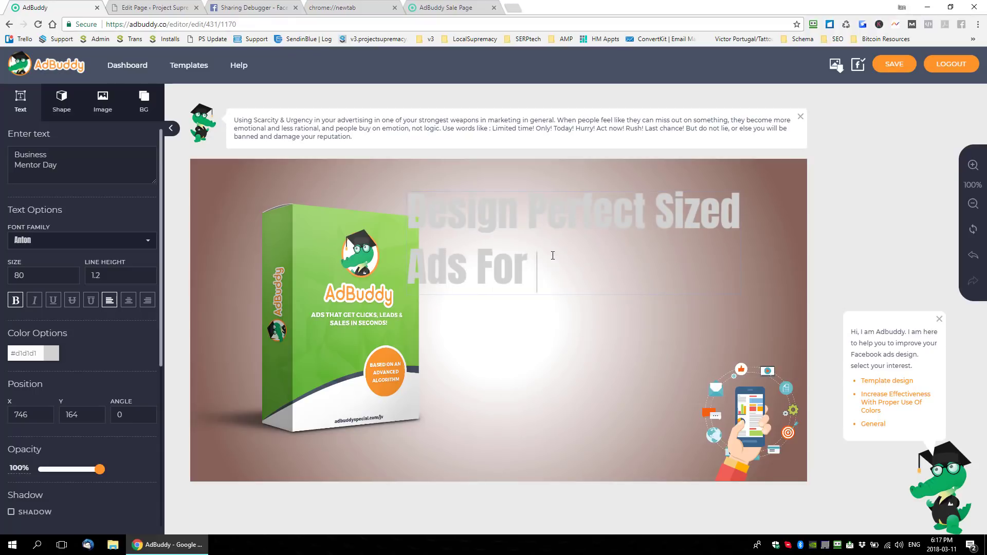
type("Scocial ")
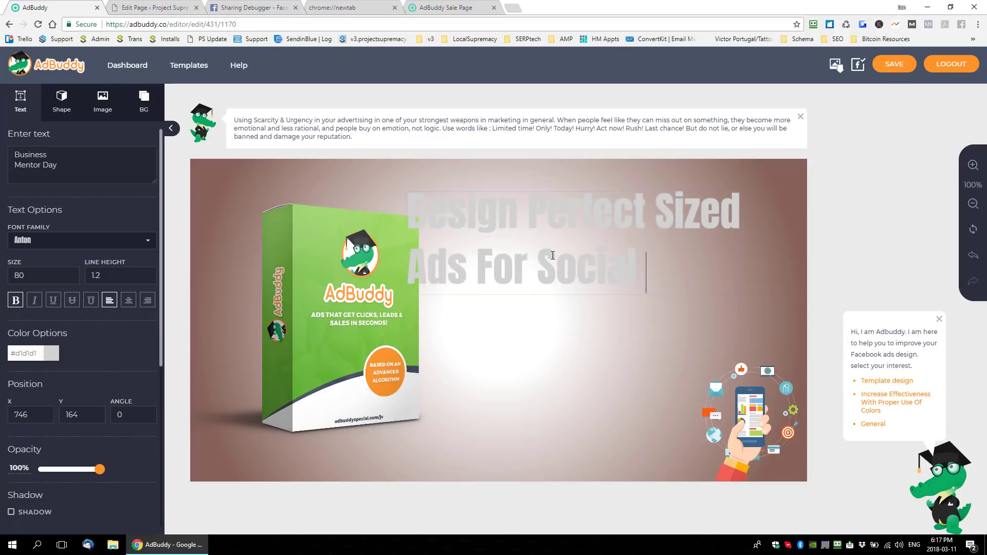
type("Sharing")
- Try center alignment on the whole headline, and align it to the right instead
key("ctrl+a")
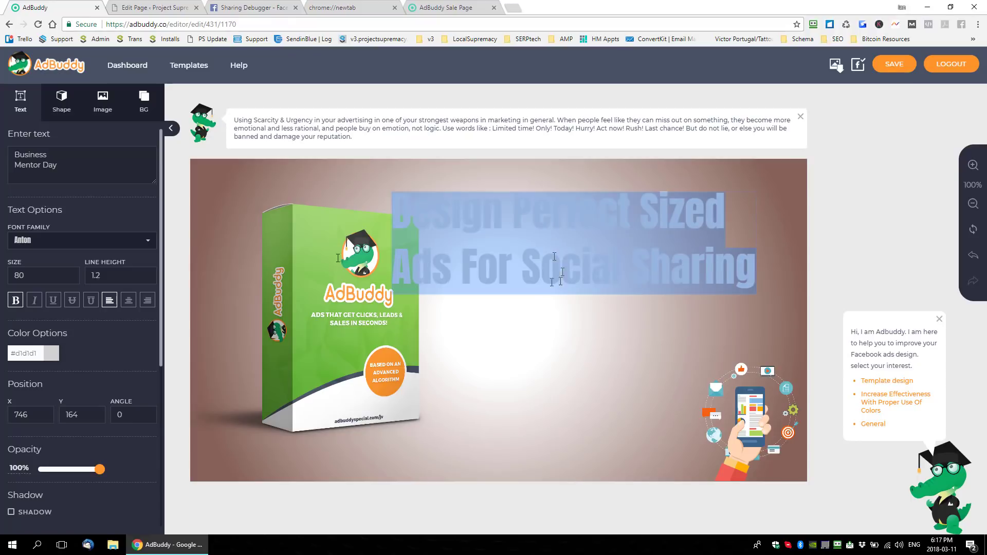
left_click(129, 303)
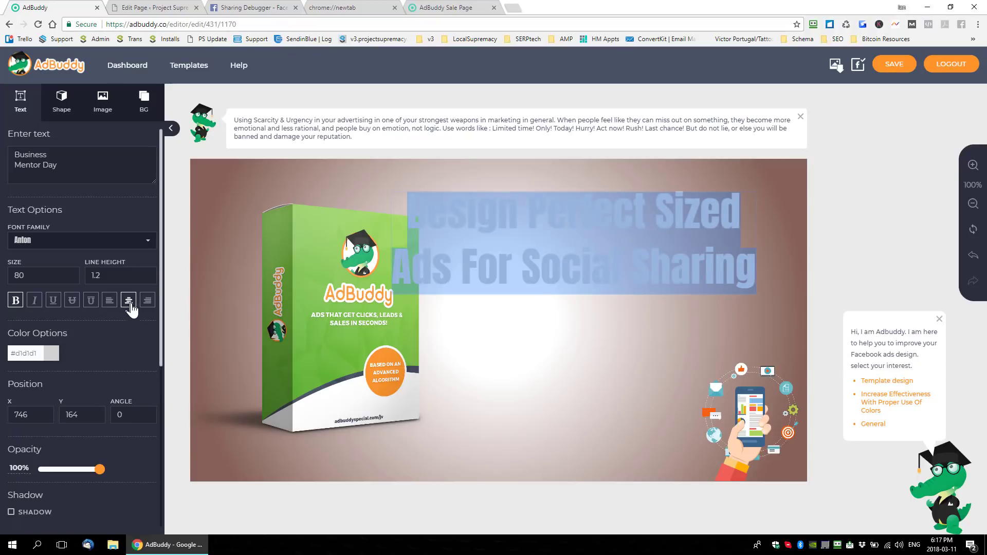
left_click(147, 304)
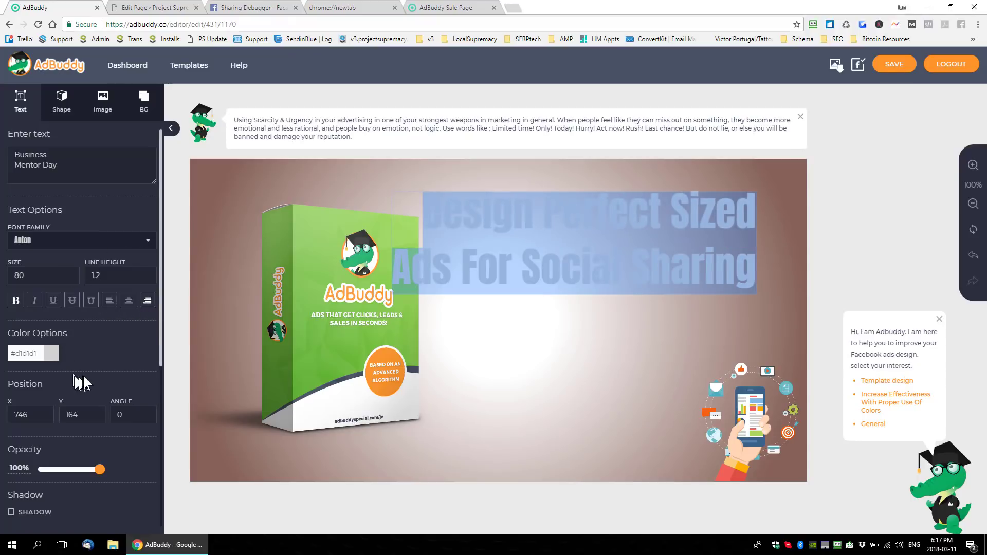
- Try red and green headline colors, and set the headline text to semi-transparent black
left_click(53, 354)
left_click(62, 406)
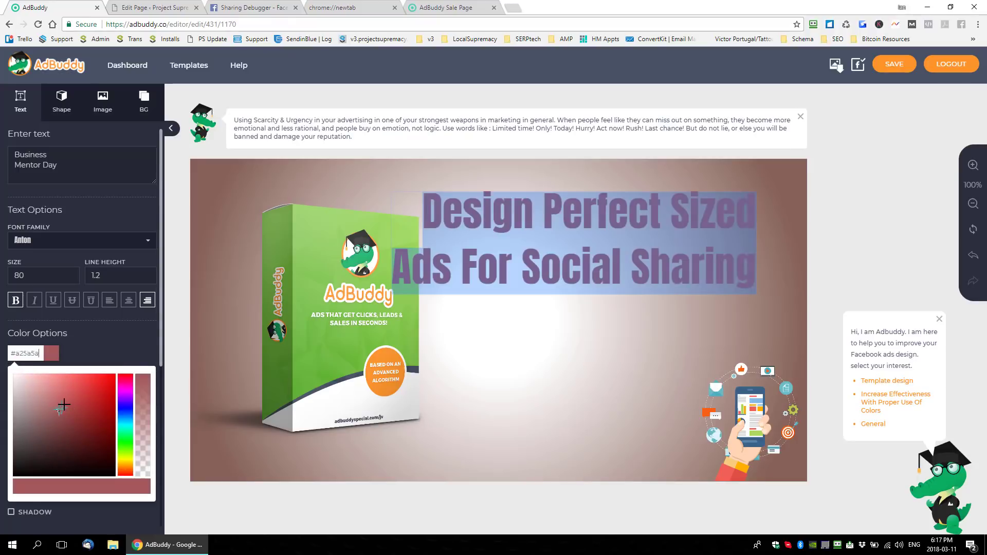
left_click_drag(125, 412, 123, 449)
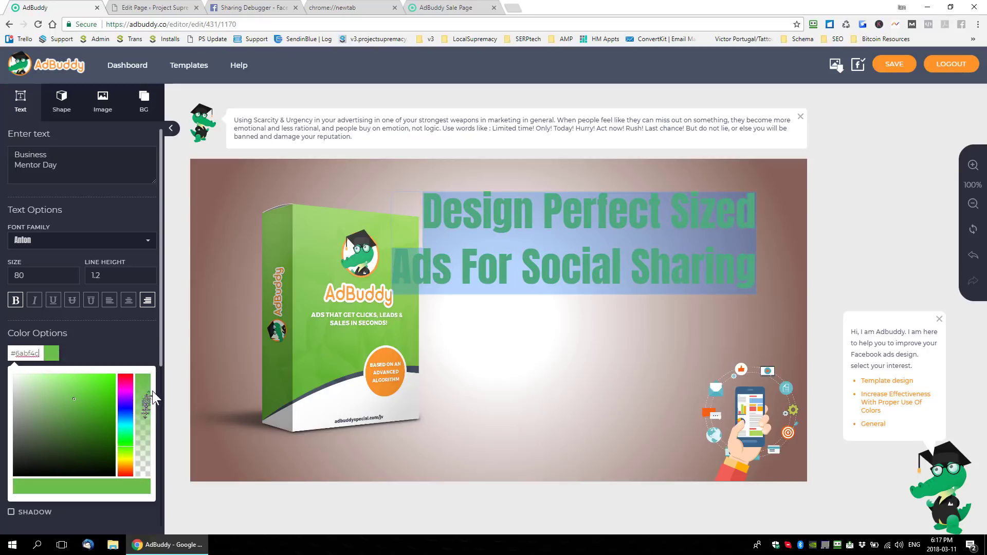
left_click_drag(138, 411, 138, 441)
left_click_drag(51, 453, 15, 487)
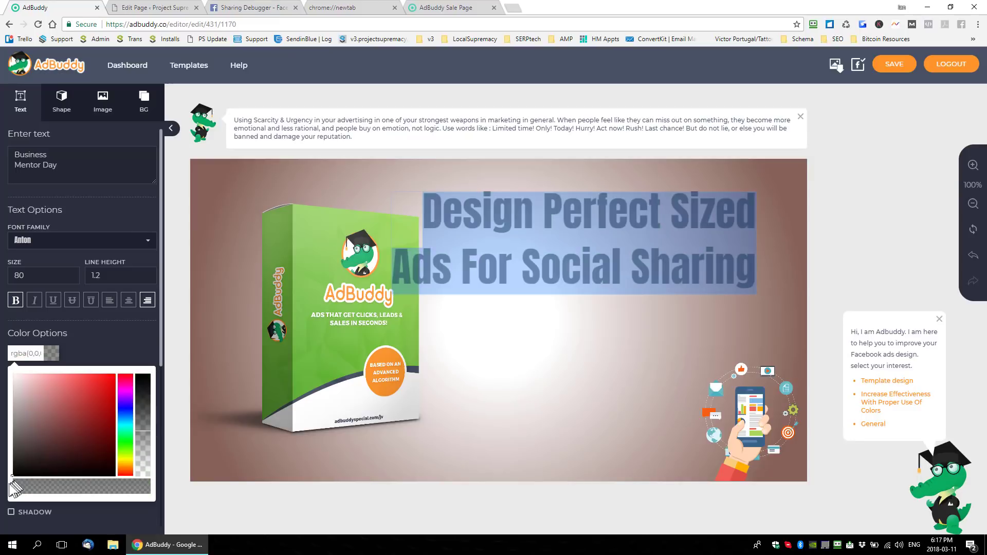
left_click(591, 308)
- Shrink the headline and place it to the upper right of the product box at about X 581, Y 43
left_click_drag(586, 218, 521, 251)
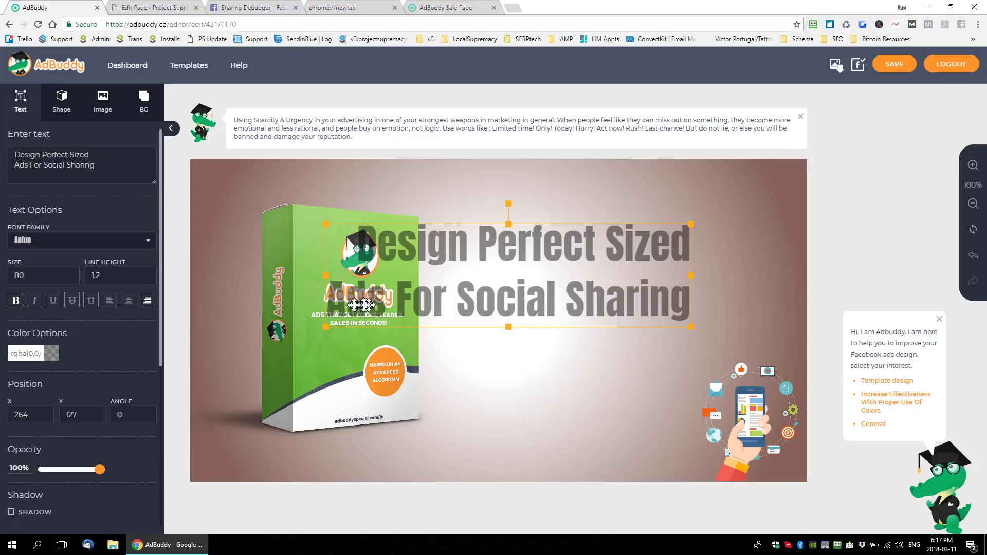
left_click_drag(559, 288, 660, 243)
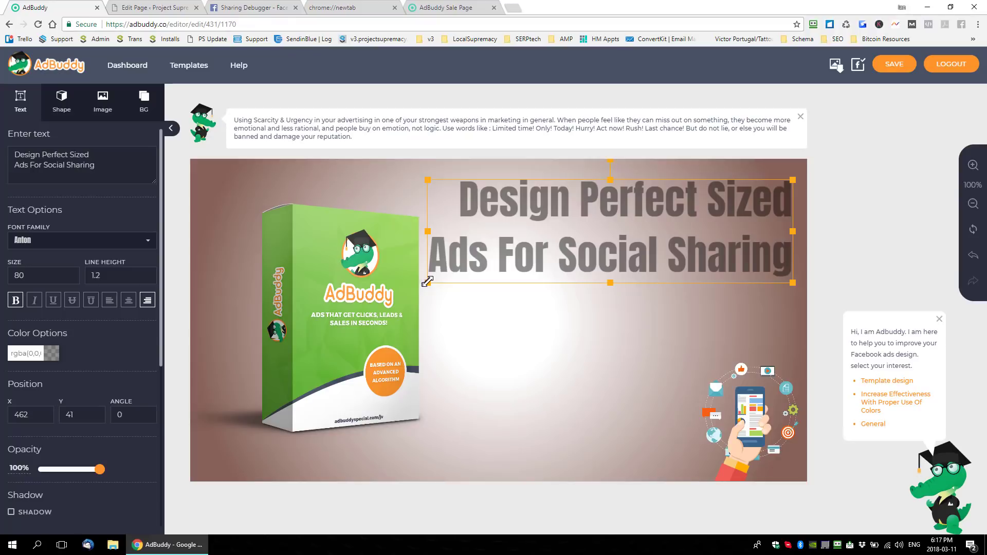
left_click_drag(427, 283, 505, 262)
left_click_drag(692, 246, 676, 248)
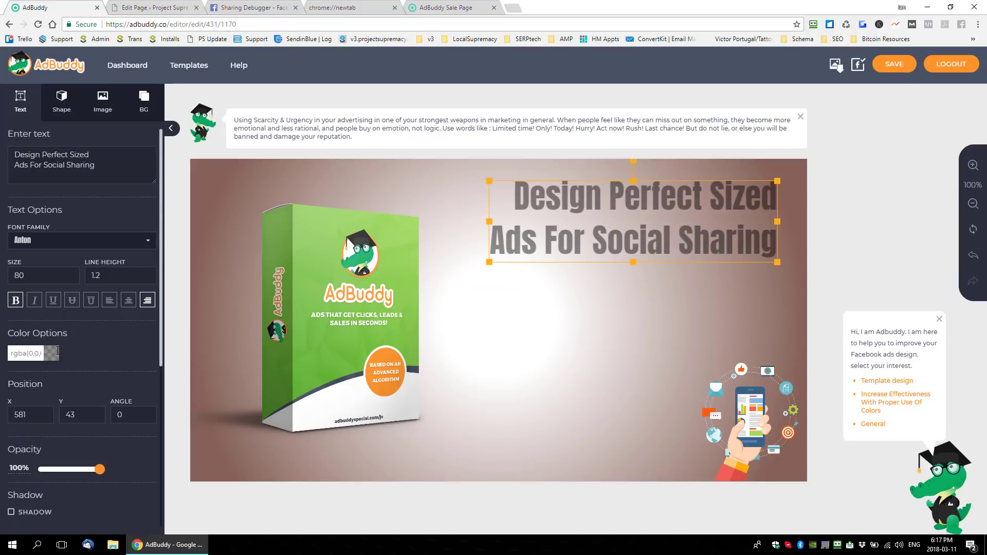
- Darken the headline by making its semi-transparent black text color more opaque
left_click(28, 353)
left_click_drag(140, 430, 148, 407)
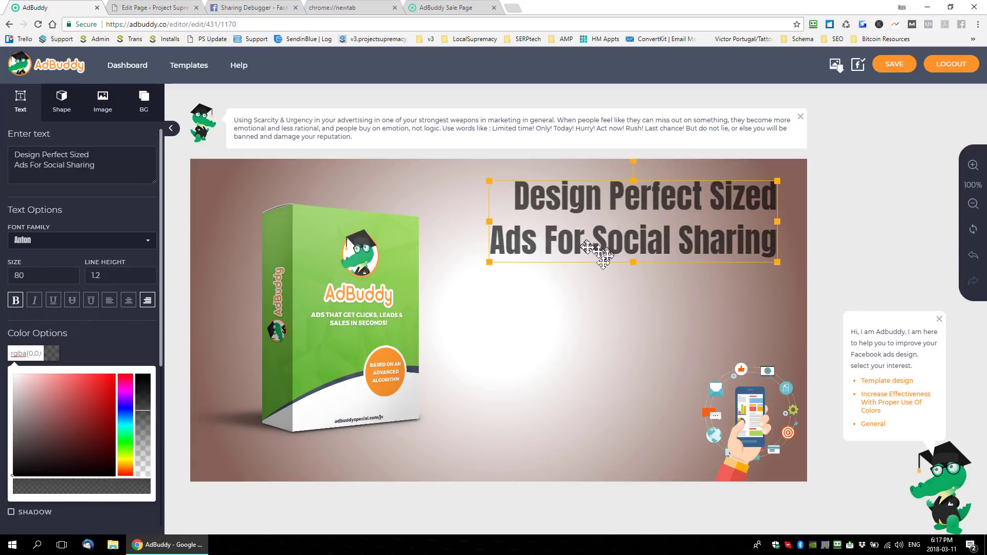
left_click(489, 239)
- Move "Ads" up to the headline's first line and append "& Open Graph" to the second line
left_click(495, 237)
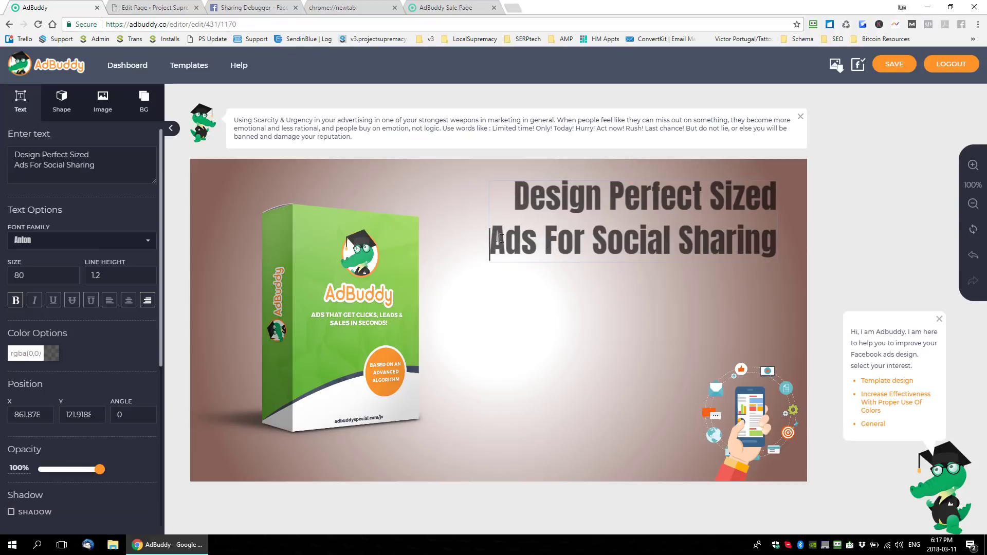
key("BackSpace")
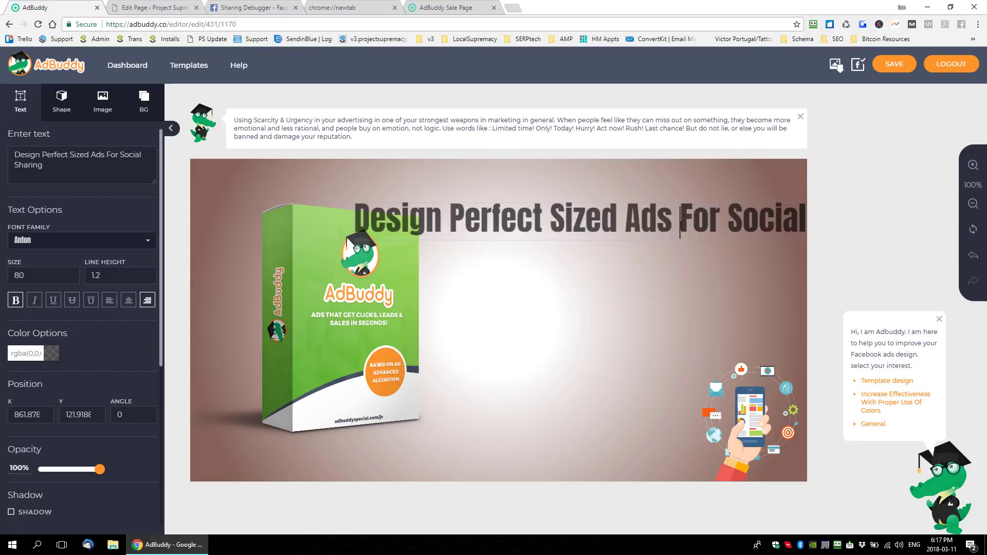
key("Return")
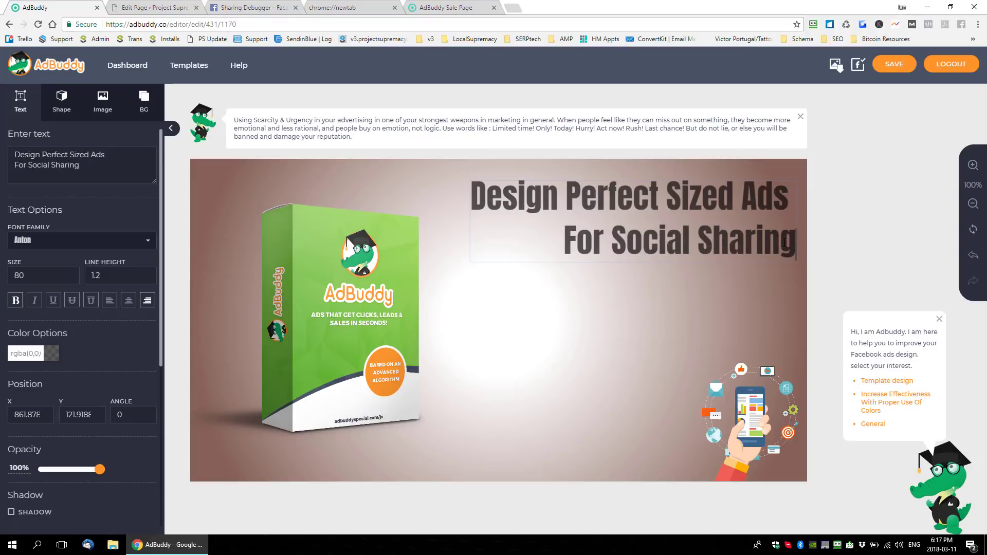
type("& Open Gr")
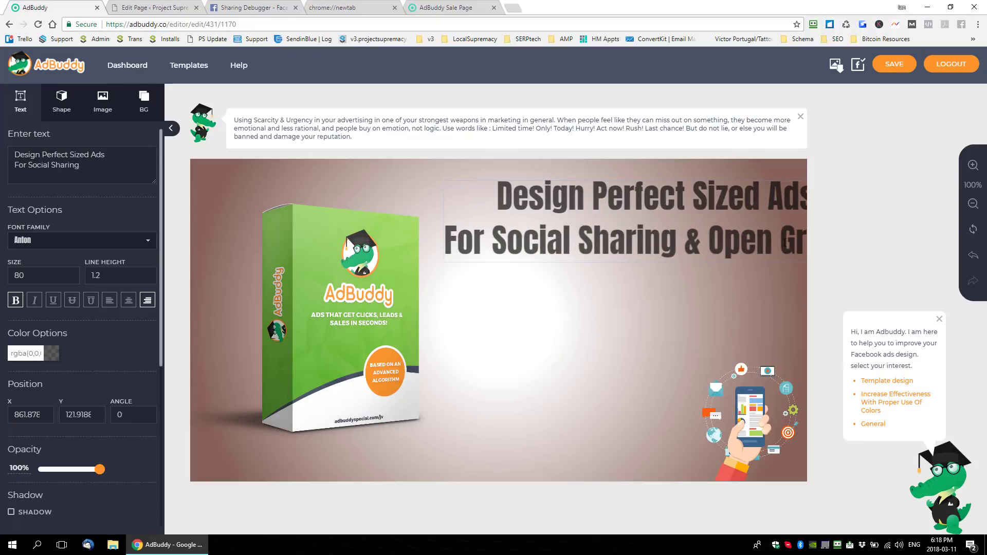
type("a")
key("ctrl+a")
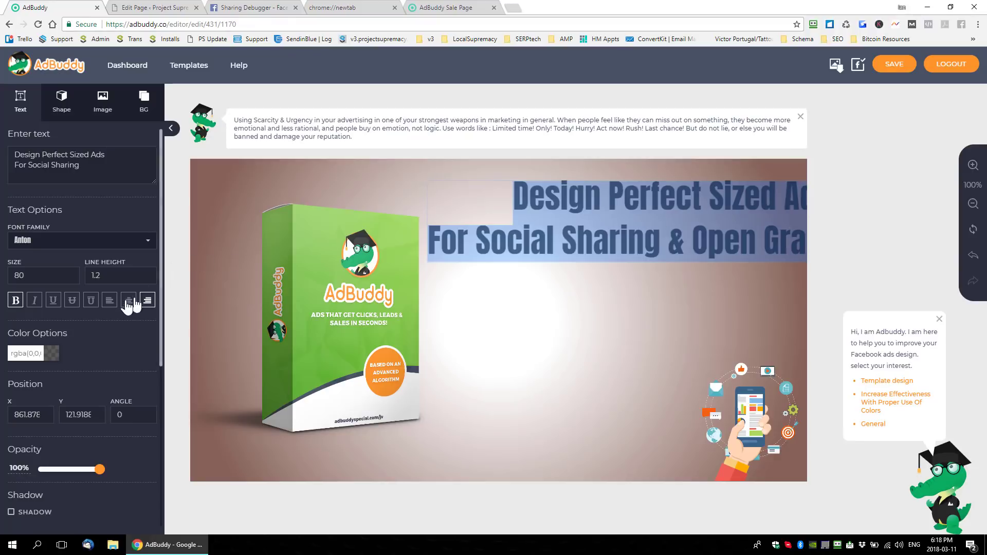
- Left-align the headline and shift it left to about X 326, Y 42
left_click(109, 300)
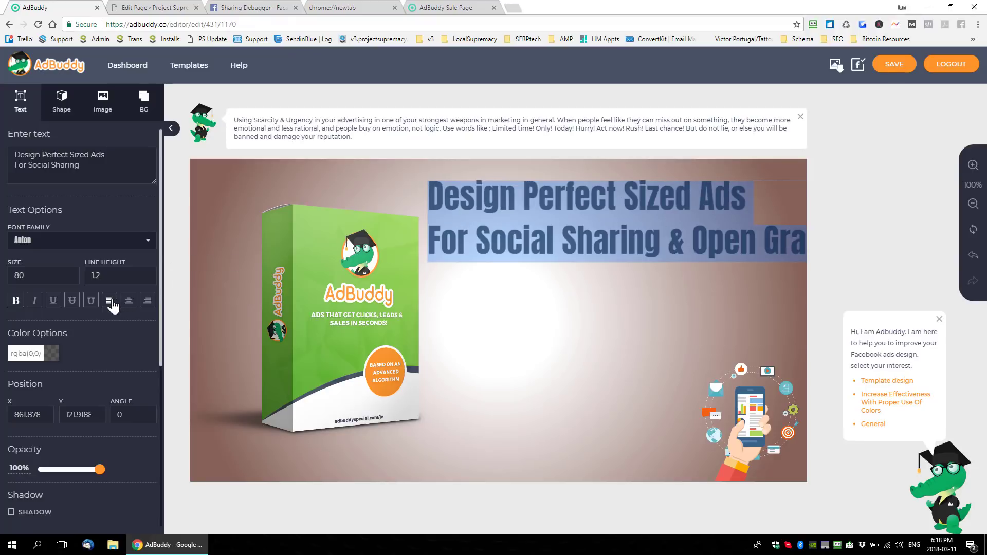
left_click_drag(706, 239, 597, 238)
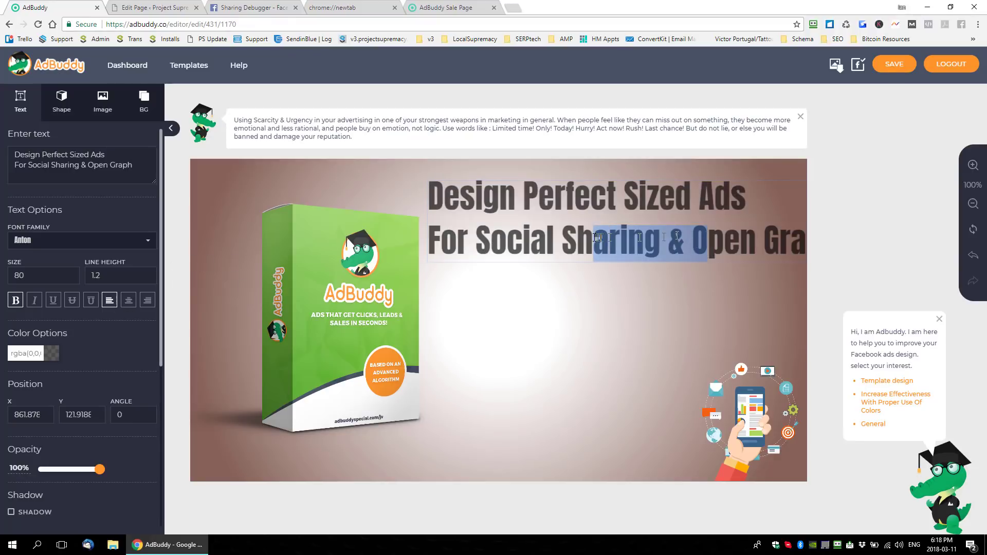
left_click(597, 304)
left_click_drag(637, 198, 565, 199)
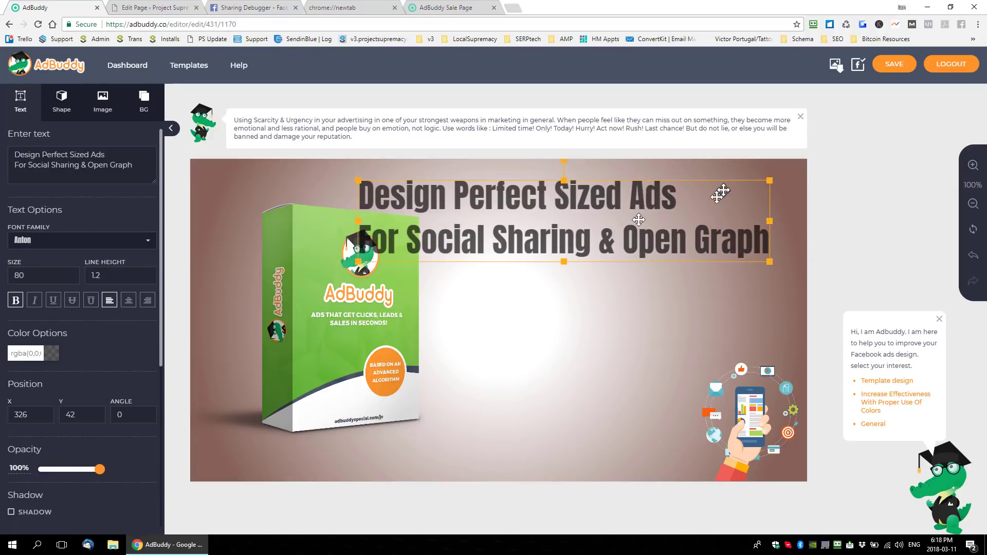
- Move "For" up to the end of the headline's first line, leaving "Social Sharing & Open Graph" on the second
left_click(371, 240)
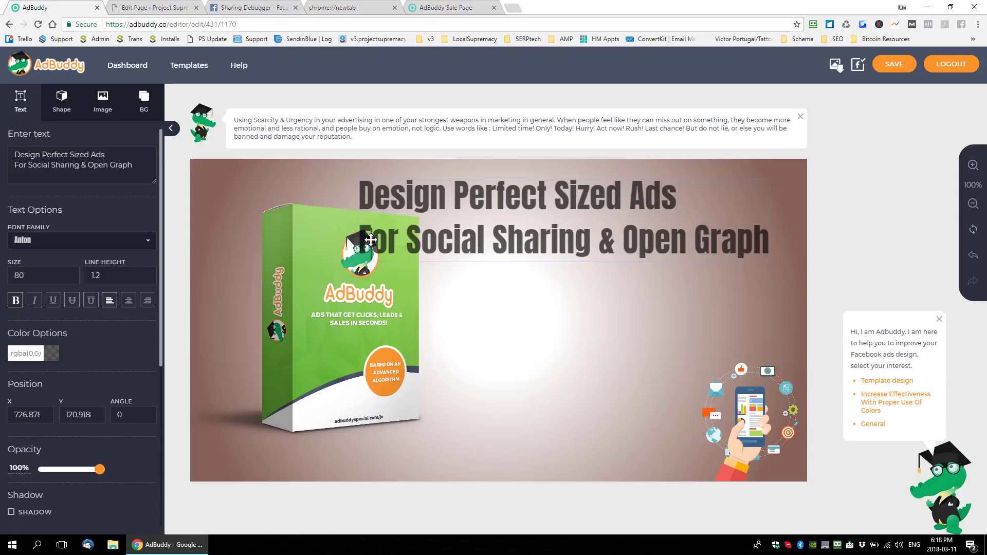
key("BackSpace")
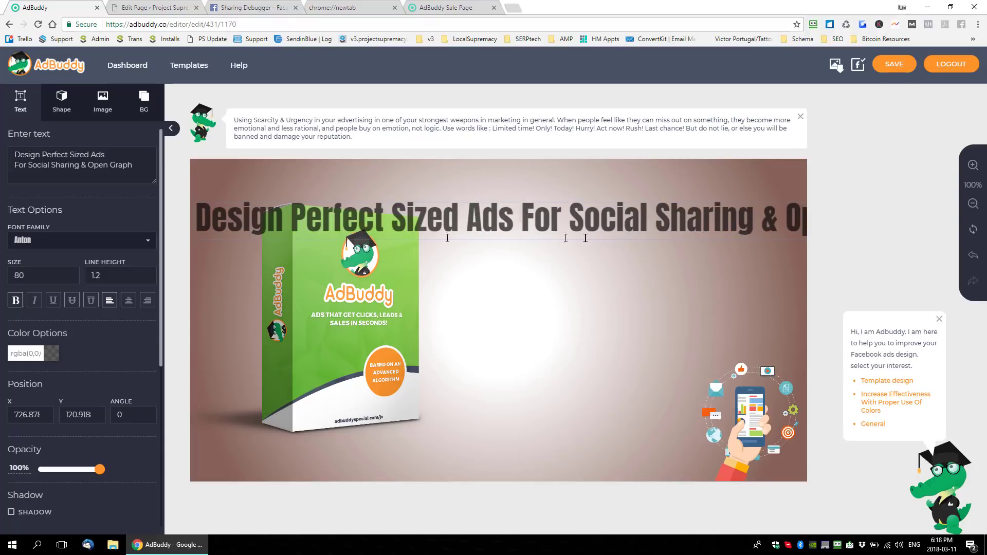
left_click(578, 218)
left_click(572, 218)
key("Return")
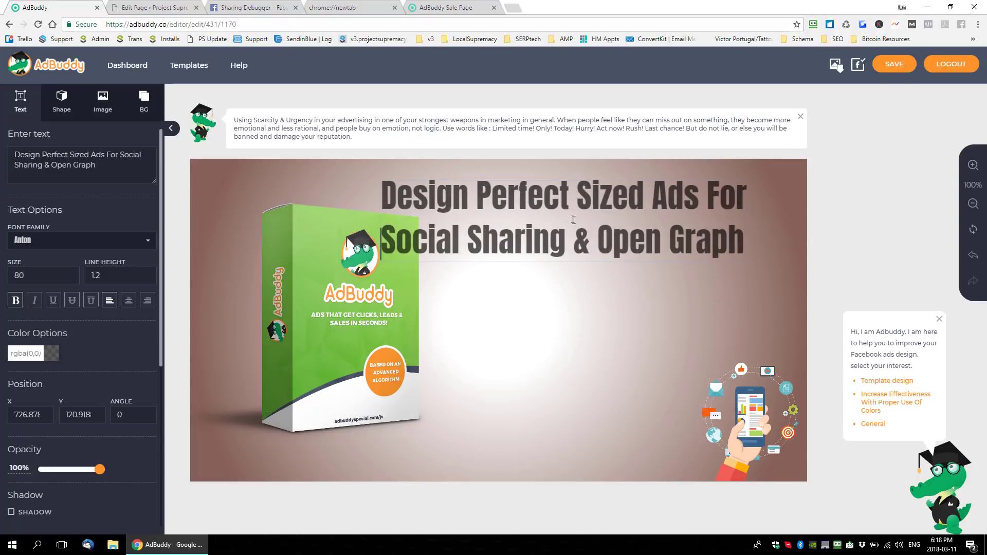
- Right-align the two headline lines
left_click_drag(587, 212, 650, 211)
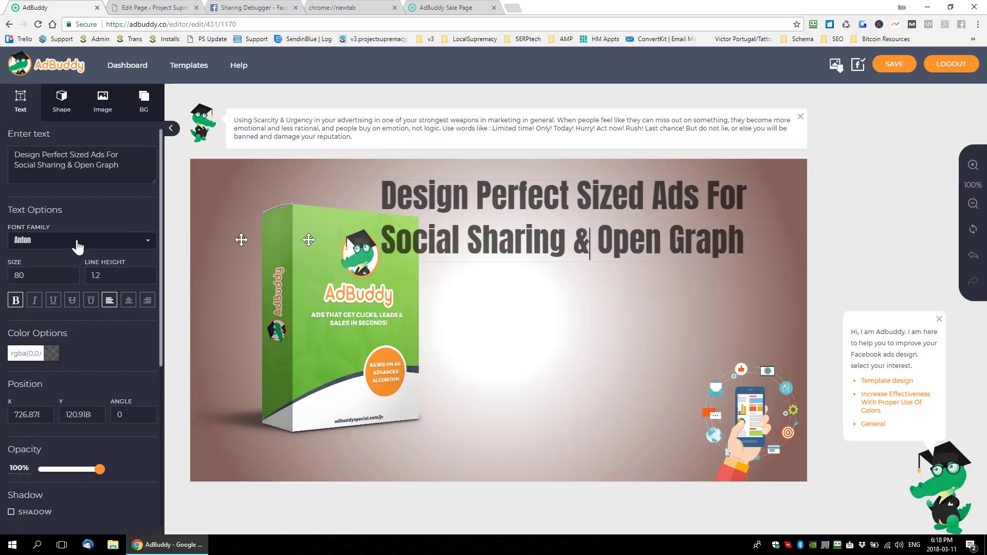
left_click(148, 300)
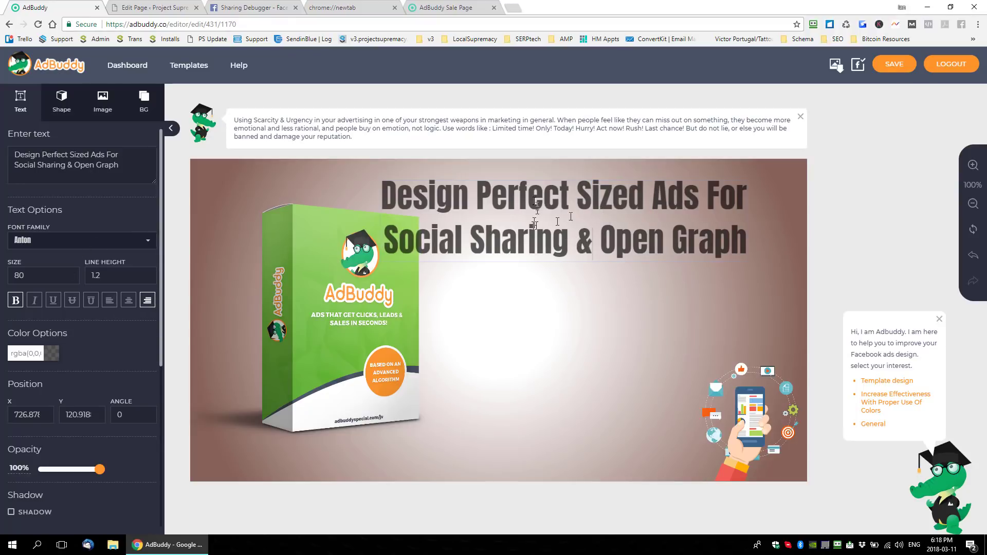
double_click(549, 227)
left_click(598, 175)
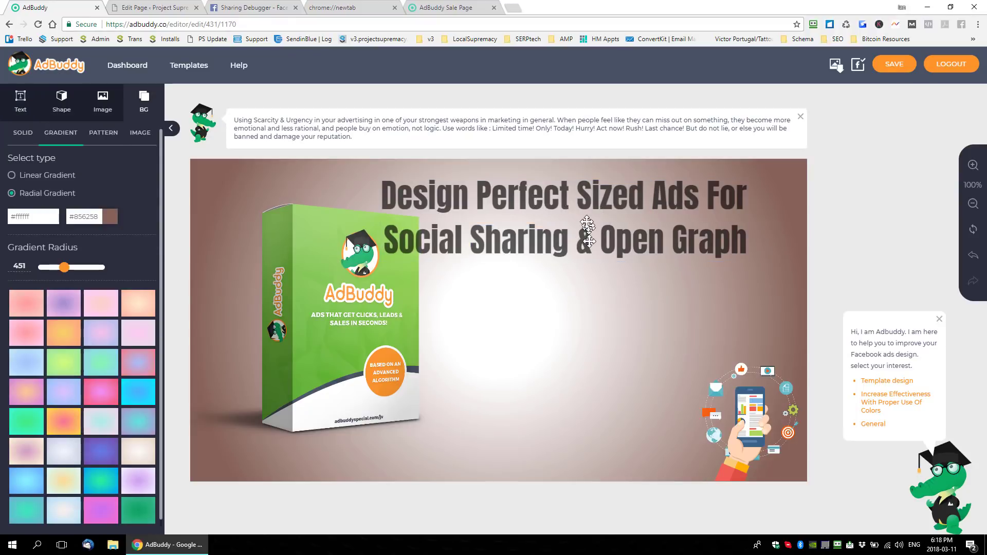
- Shrink the headline and place it clear of the product box at about X 574, Y 37
left_click(586, 223)
left_click_drag(581, 209, 619, 207)
left_click_drag(427, 258, 497, 243)
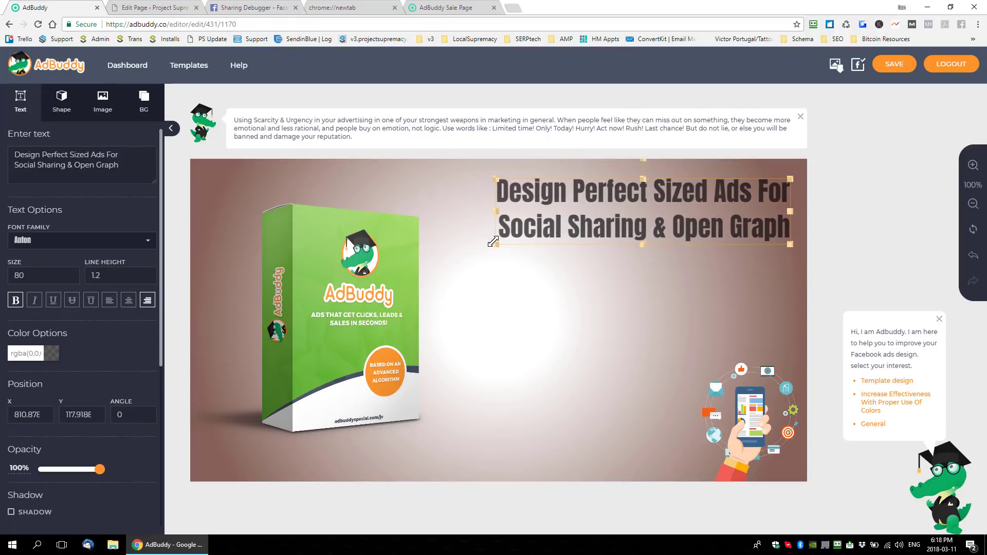
left_click_drag(698, 222, 687, 221)
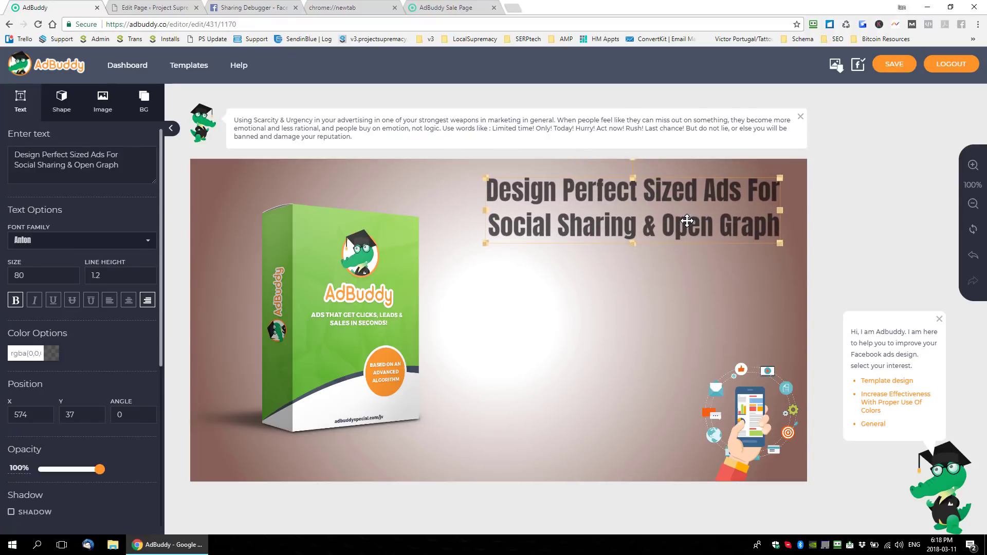
left_click(567, 293)
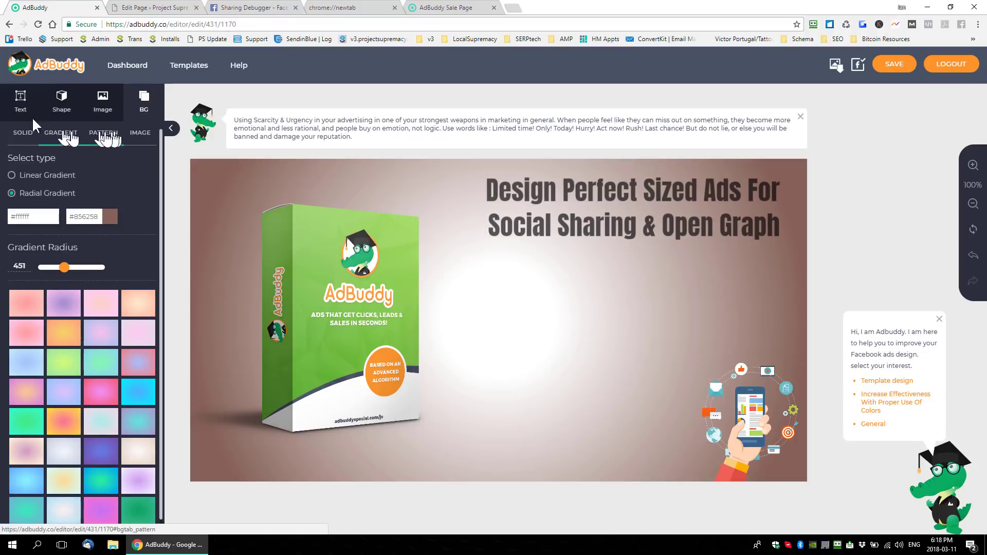
- Add the red double-chevron arrow shape and place it just before the headline at about X 459, Y 46
left_click(61, 103)
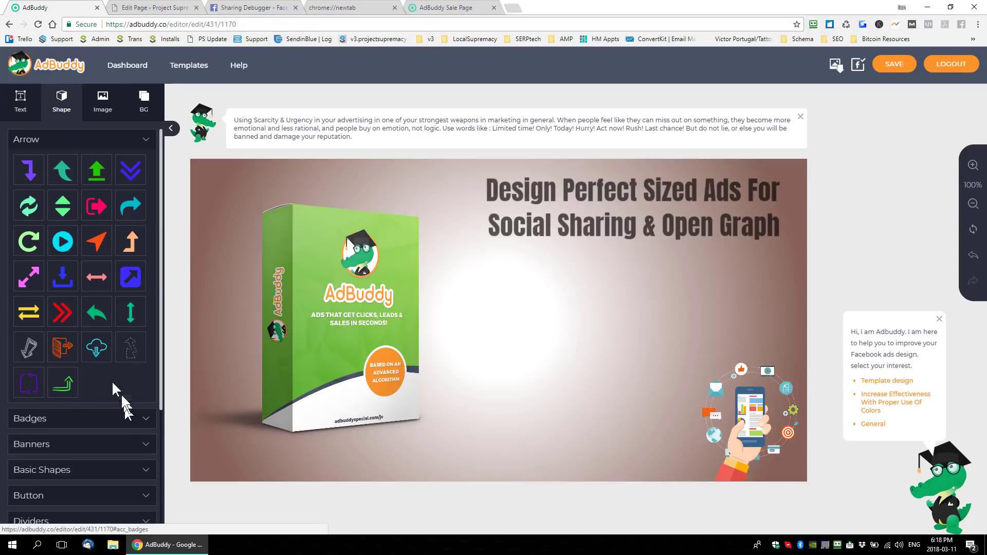
left_click(63, 312)
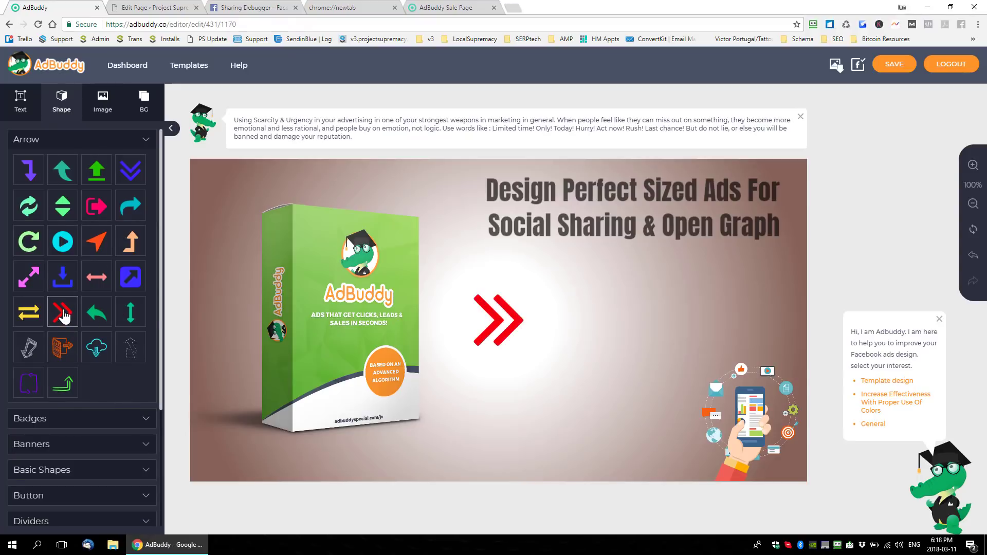
left_click_drag(497, 320, 457, 209)
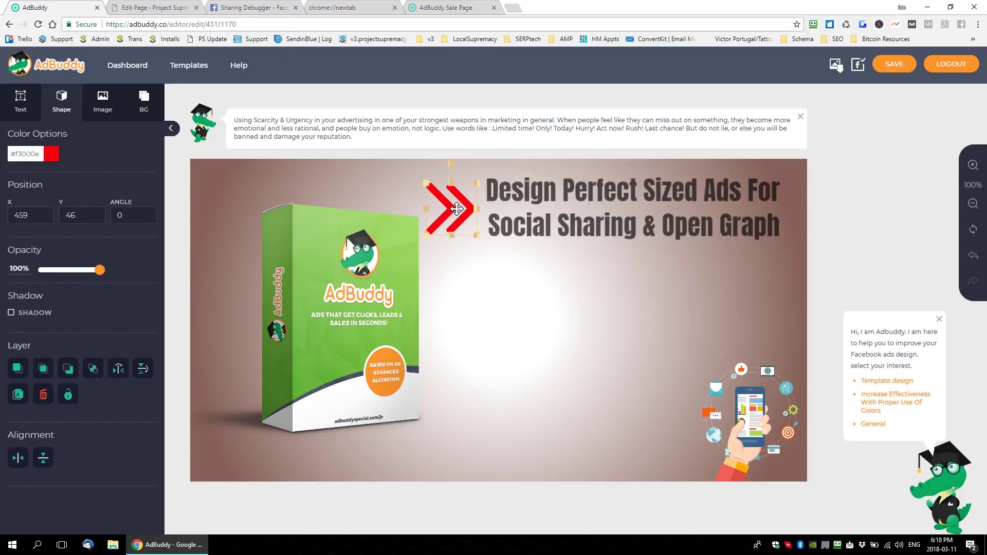
- Recolor the double-chevron arrow to white (#ffffff) and nudge it to about X 464, Y 42
left_click(57, 158)
left_click_drag(34, 178, 0, 172)
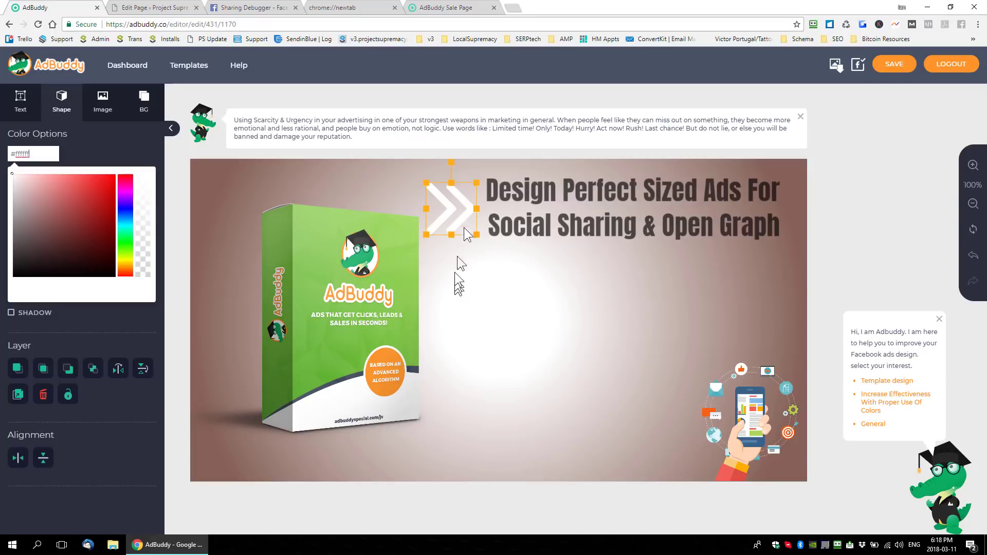
left_click(452, 199)
left_click_drag(452, 200, 454, 199)
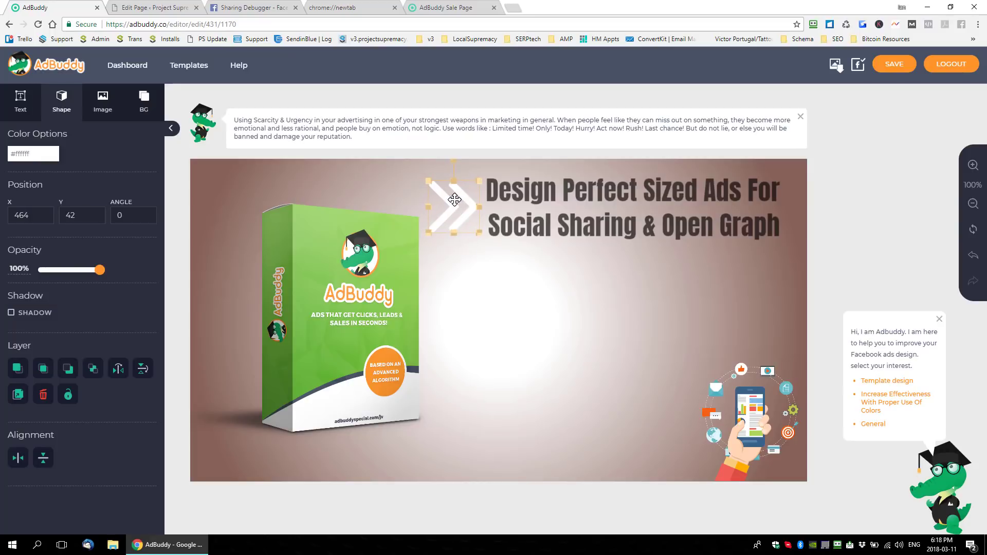
- Add the green price-tag shape from the badges and place it under the headline's right end at about X 1044, Y 226
left_click(146, 103)
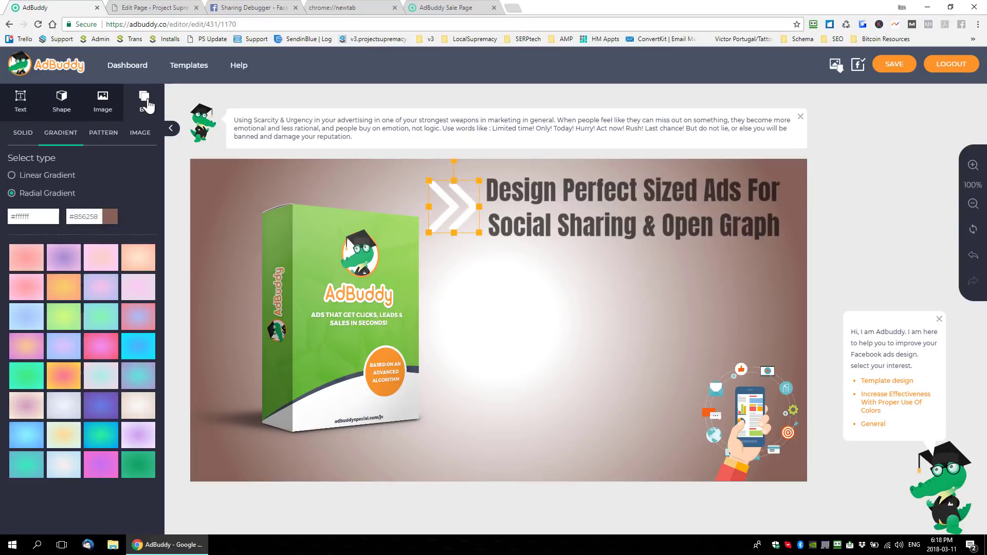
left_click(103, 100)
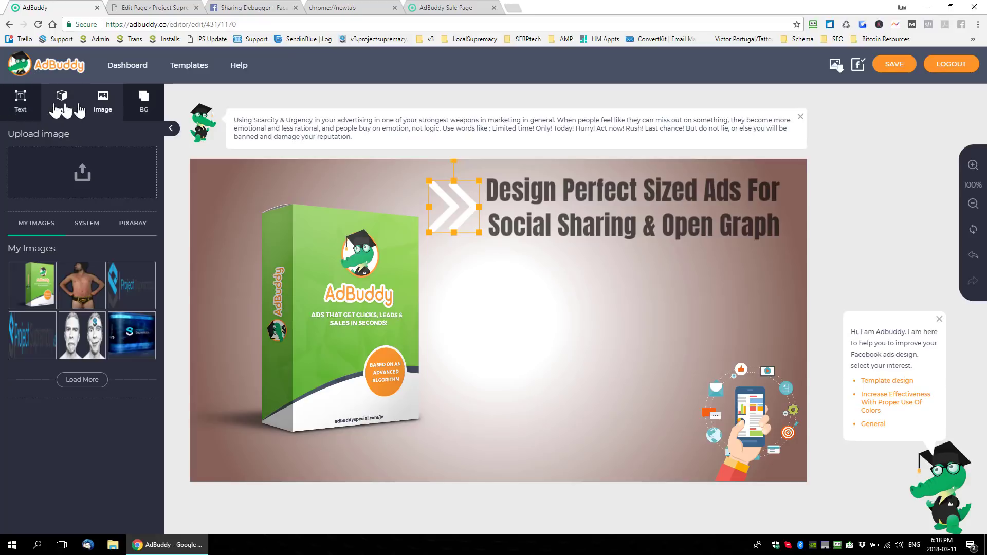
left_click(62, 105)
scroll(99, 257, "down", 5)
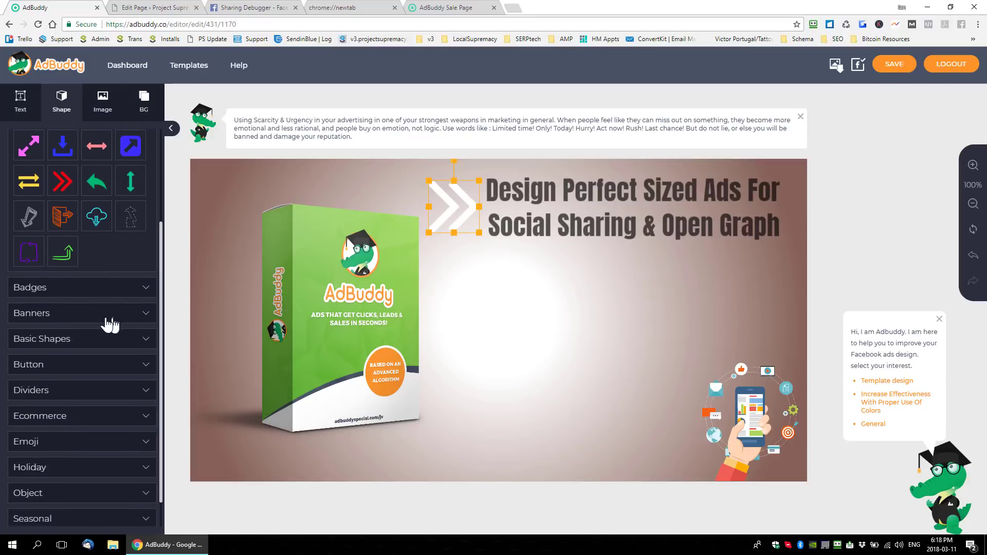
scroll(109, 298, "down", 1)
left_click(108, 254)
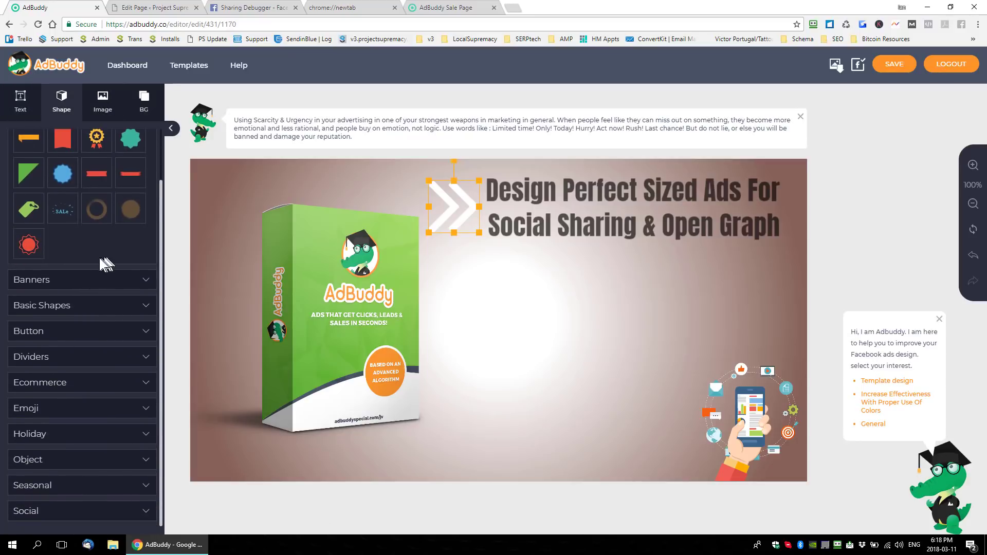
scroll(95, 273, "up", 1)
scroll(89, 307, "down", 1)
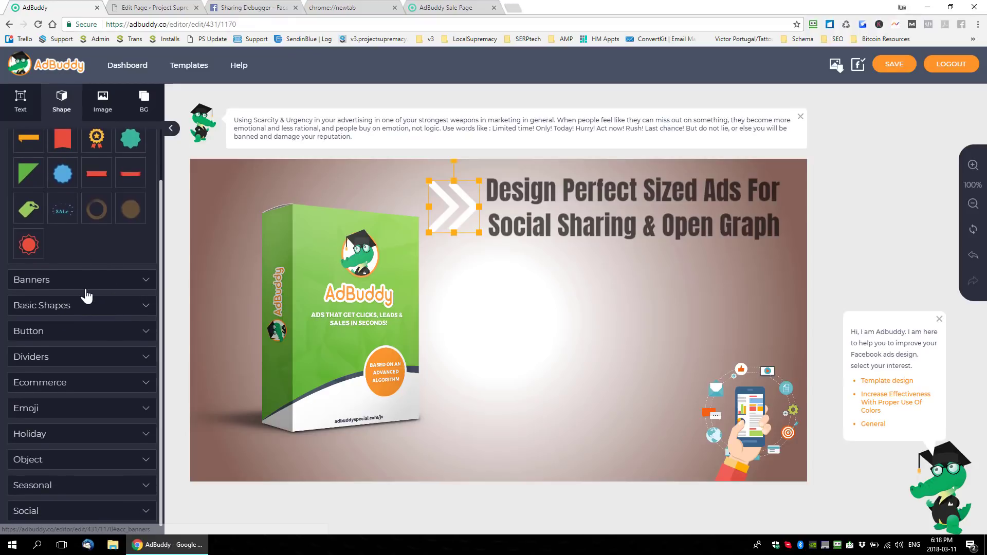
left_click(28, 208)
left_click(484, 320)
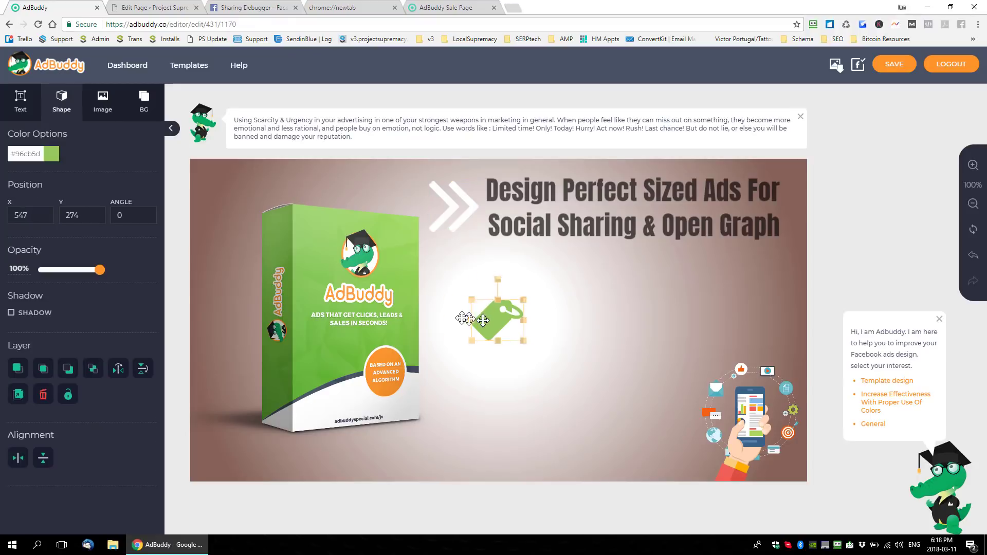
left_click_drag(484, 320, 742, 296)
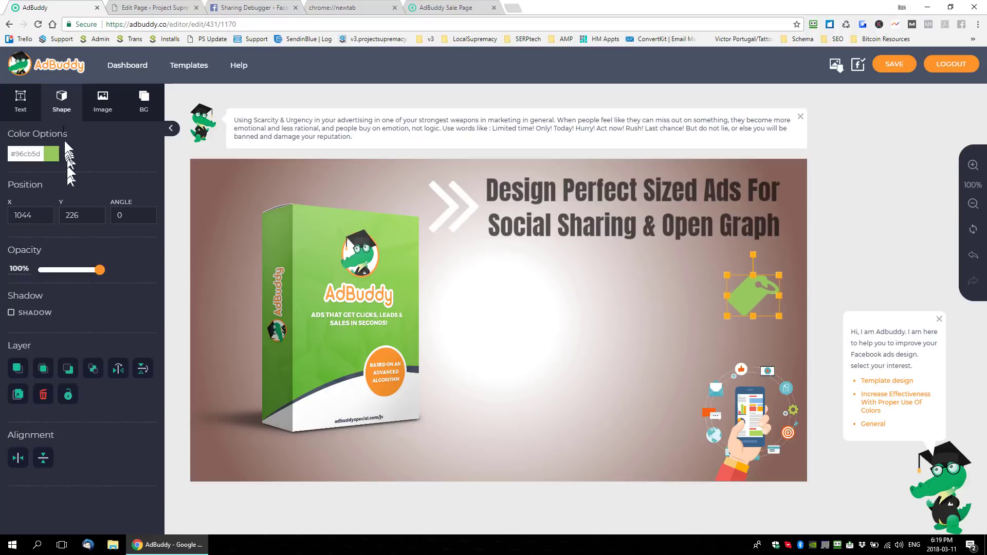
- Add the "Get 40% off on Order of $100" text preset and replace its wording with "Launch Pricing On Now"
left_click(21, 101)
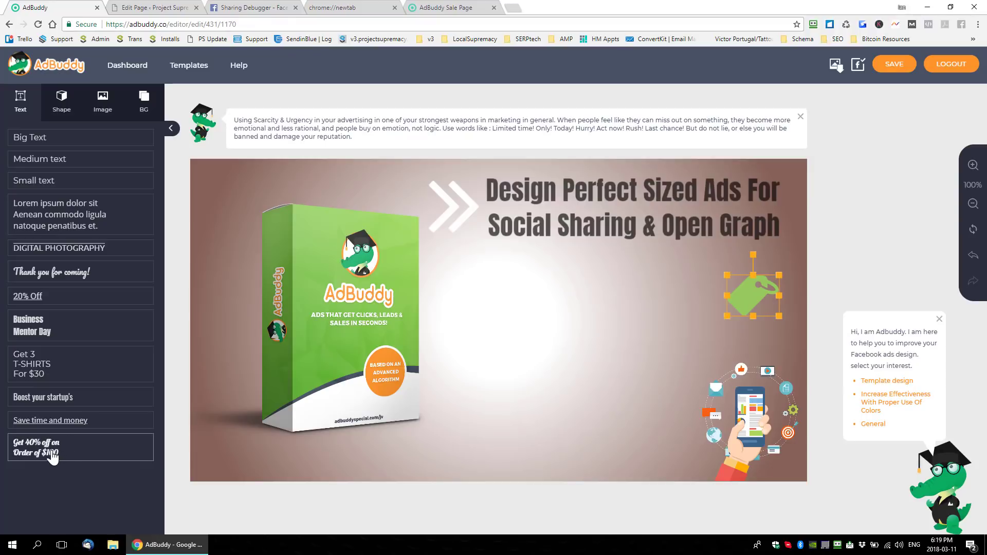
left_click_drag(53, 455, 568, 281)
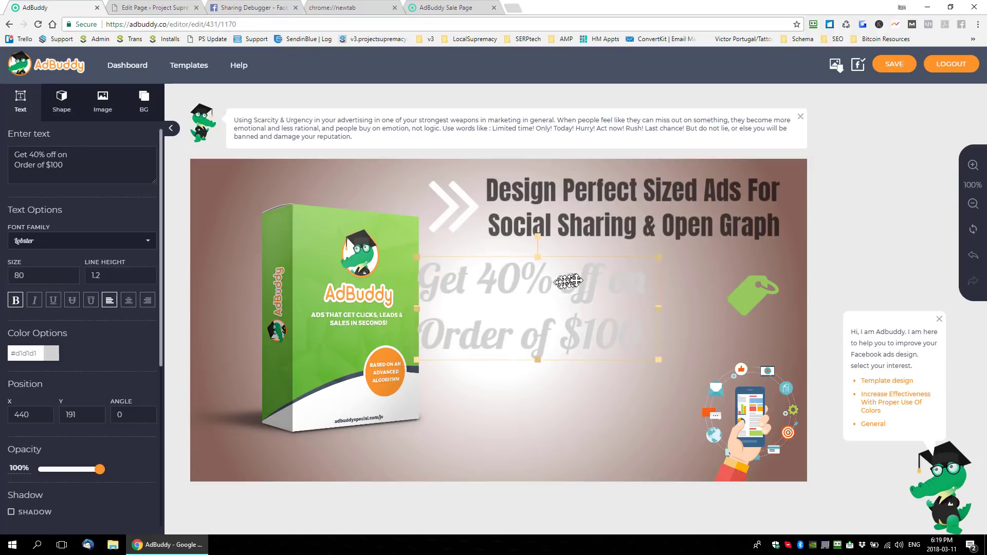
triple_click(534, 322)
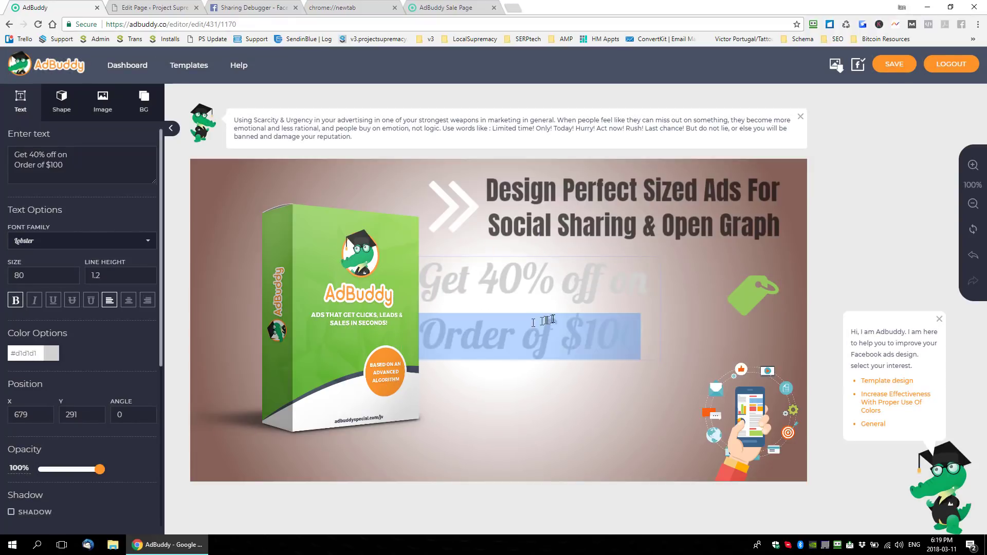
key("ctrl+a")
type("Lau")
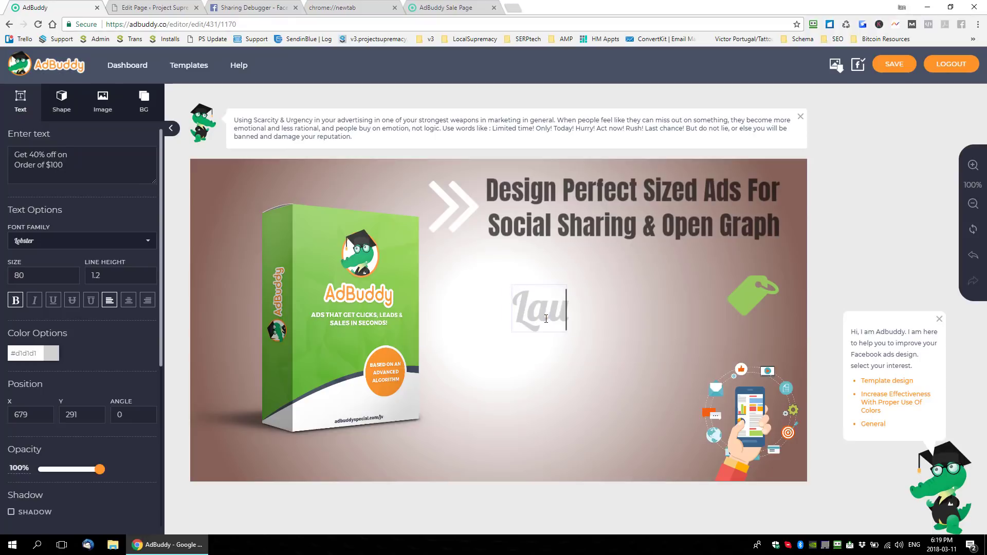
type("nch Pricing")
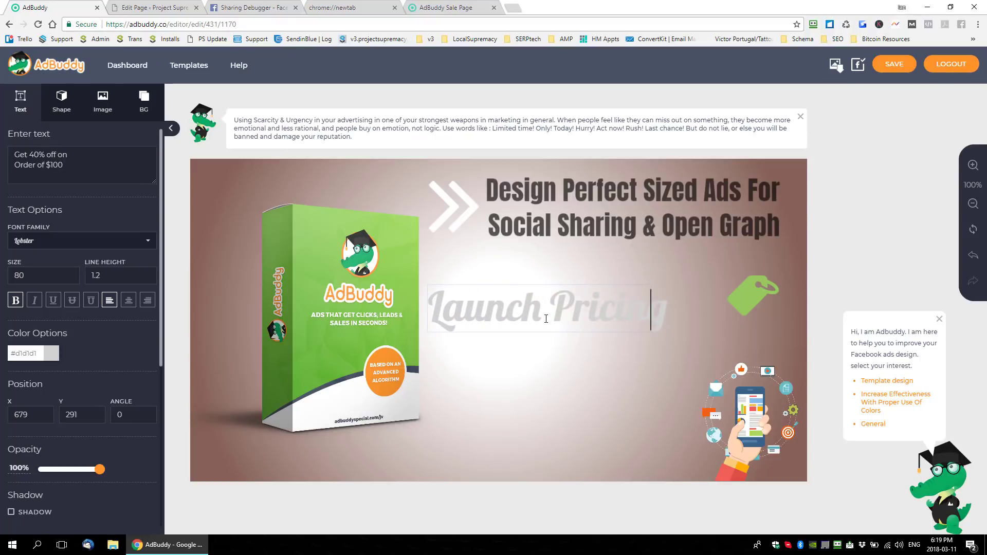
type(" On")
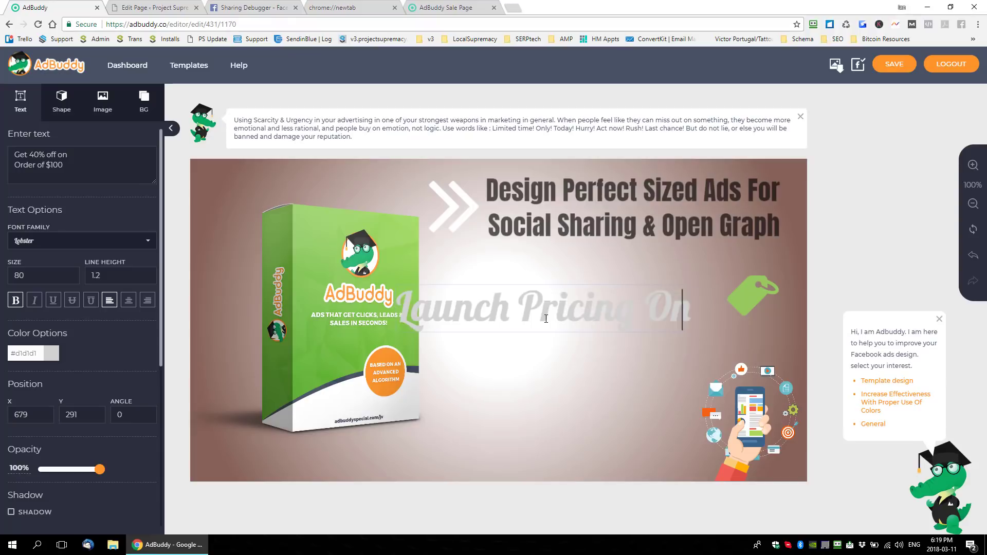
type(" Now")
- Set the font size of the whole "Launch Pricing On Now" text to 60
key("ctrl+a")
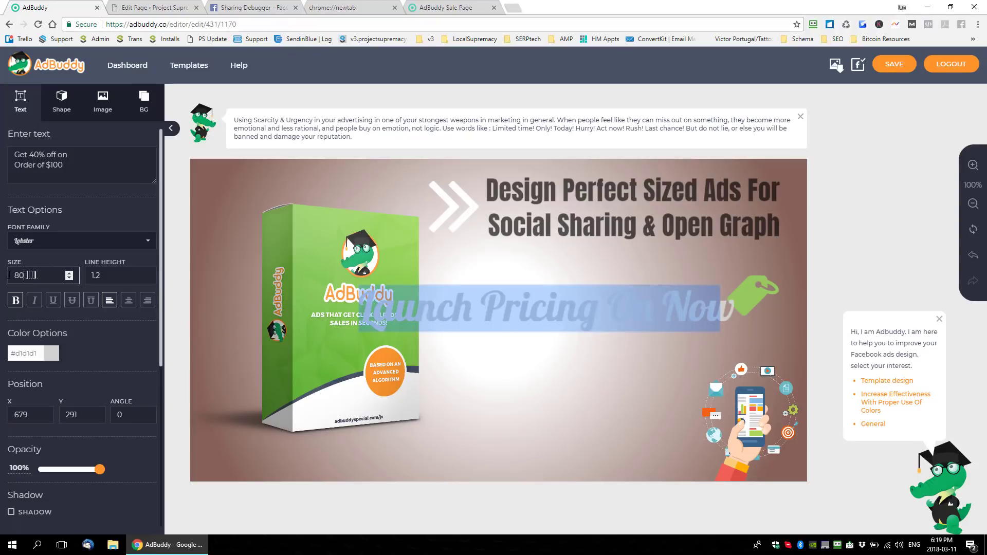
left_click_drag(27, 275, 2, 280)
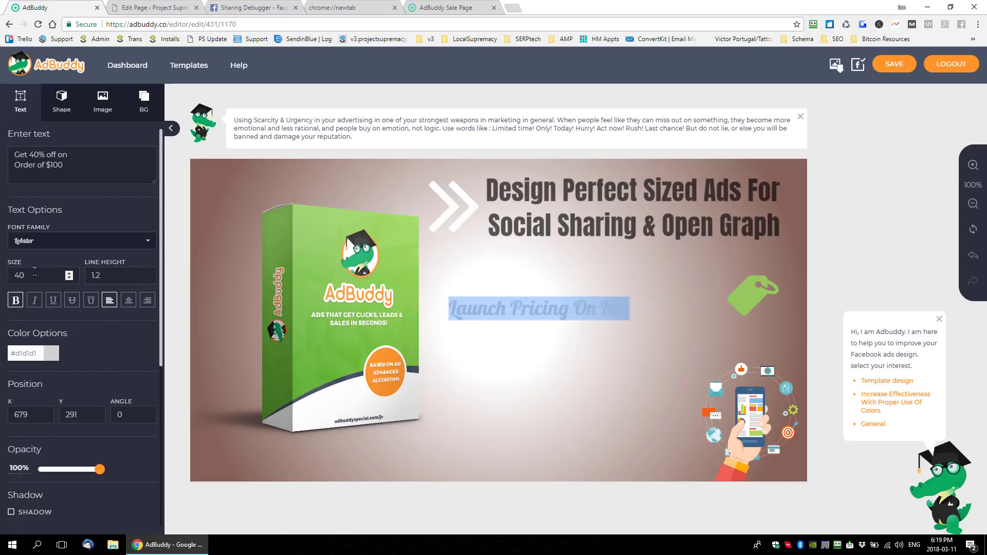
left_click_drag(36, 276, 8, 277)
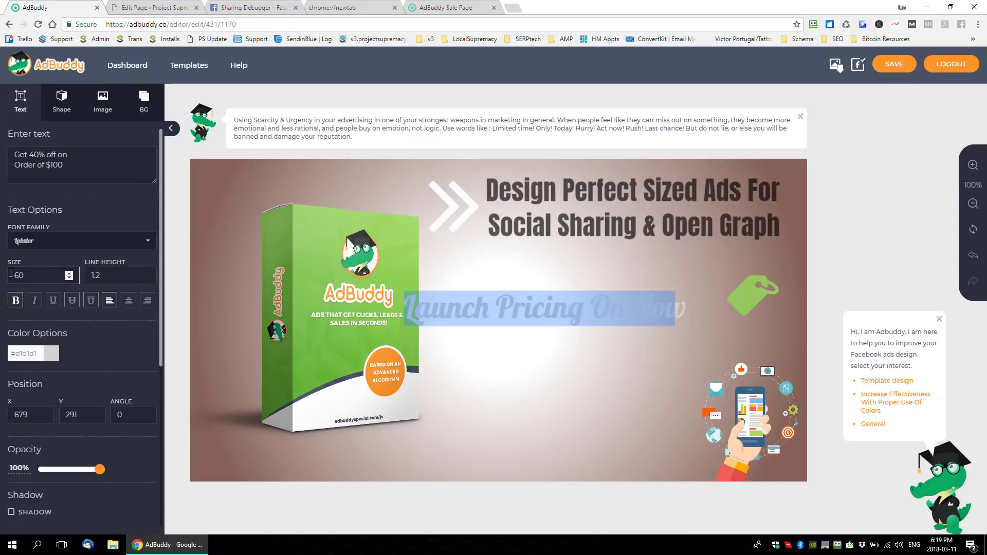
- Recolor the "Launch Pricing On Now" text to orange (#ff8b00)
left_click(48, 353)
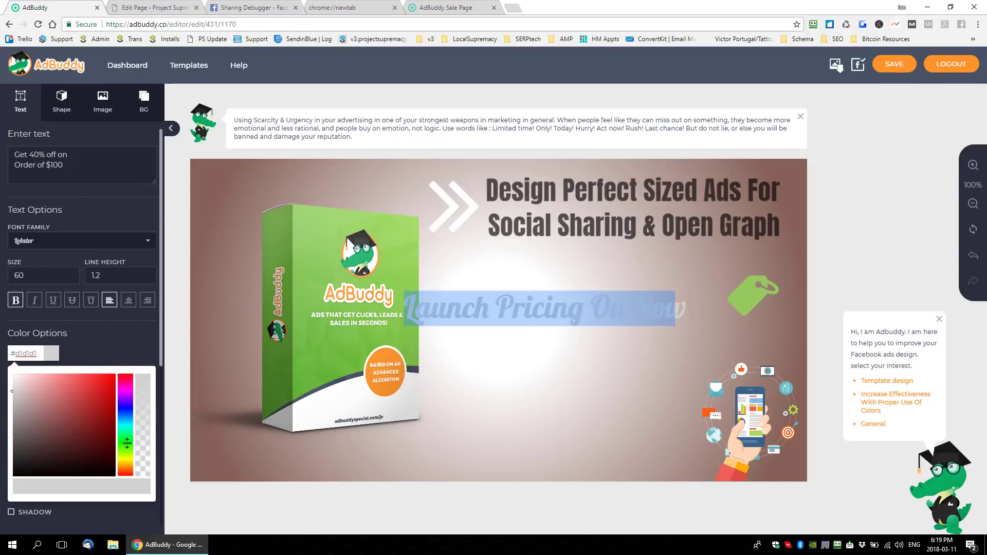
left_click_drag(76, 433, 61, 428)
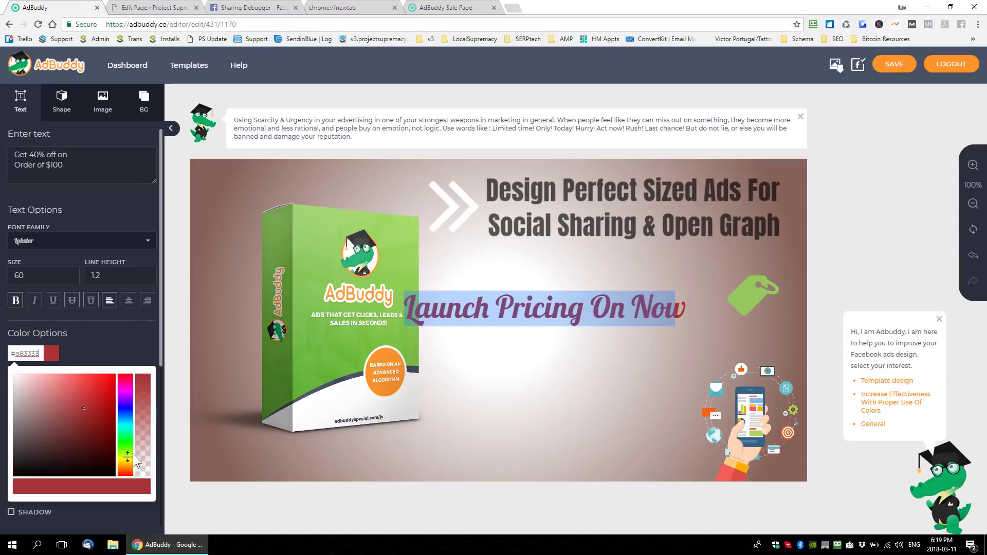
left_click_drag(128, 457, 126, 446)
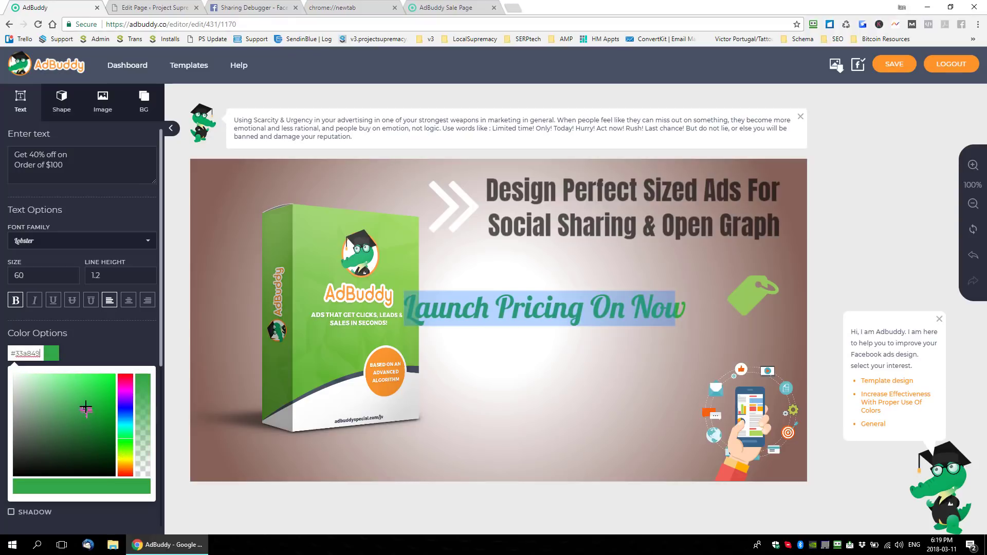
left_click_drag(91, 397, 78, 411)
left_click_drag(76, 411, 64, 411)
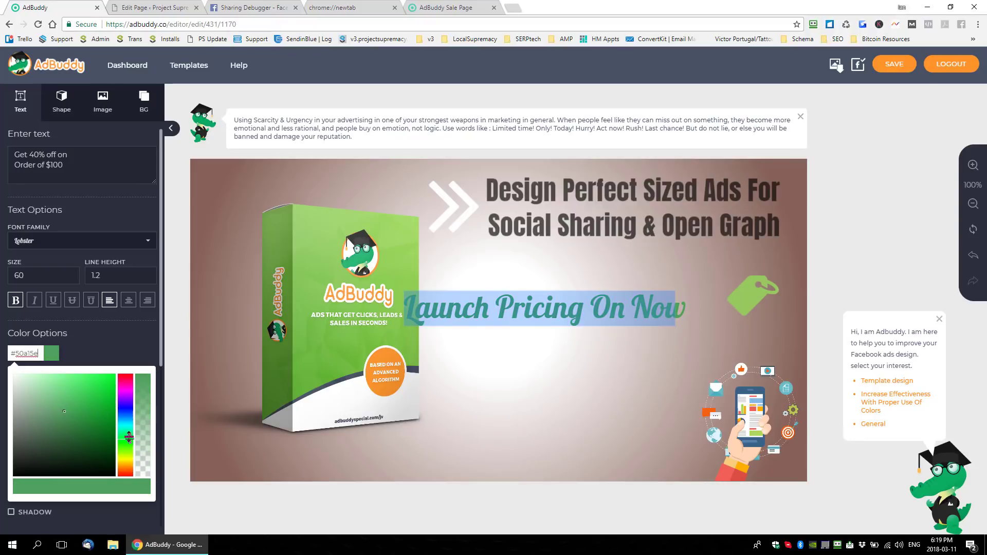
left_click_drag(128, 442, 127, 467)
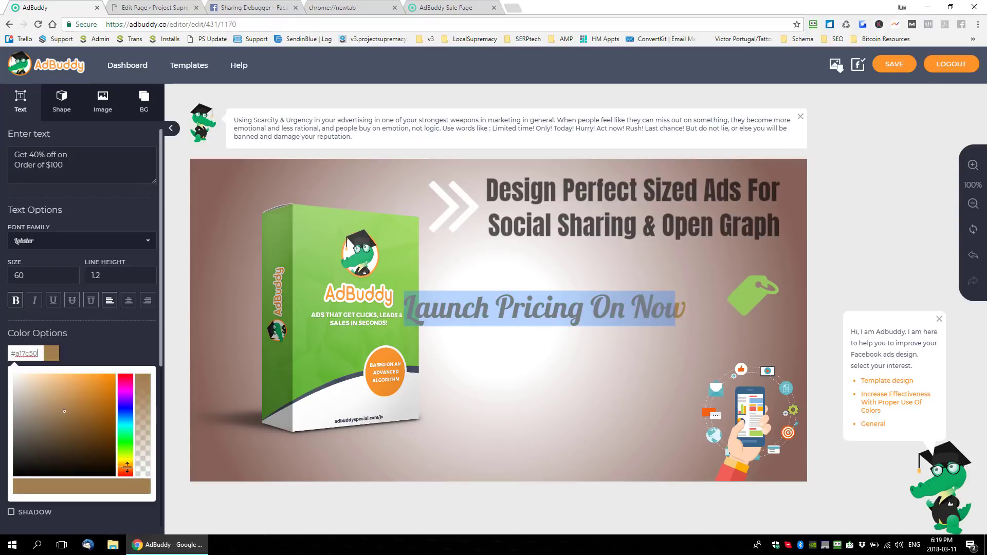
left_click_drag(92, 411, 129, 372)
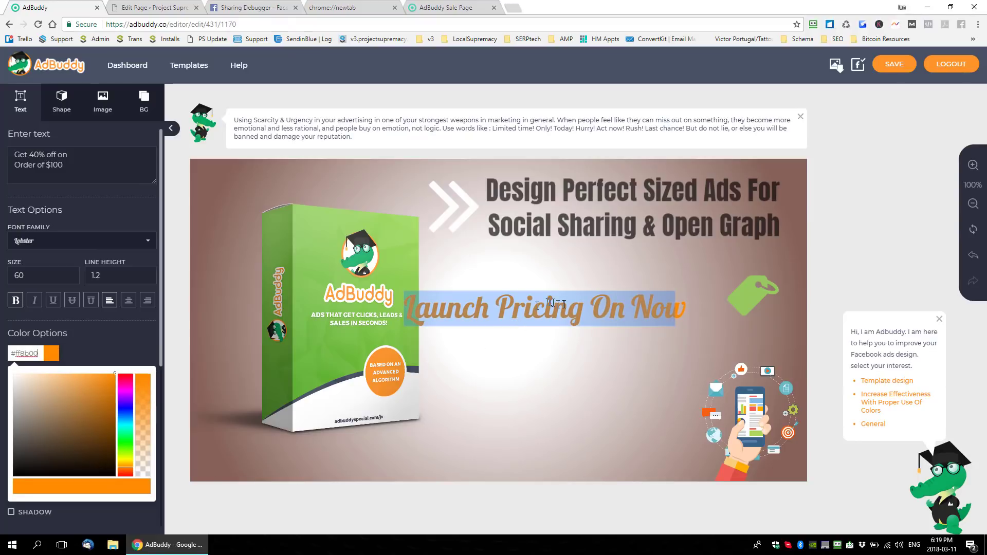
left_click(559, 338)
- Scale down the launch-pricing text and move it up under the headline, and raise the green price tag to about X 1039, Y 186
left_click(598, 304)
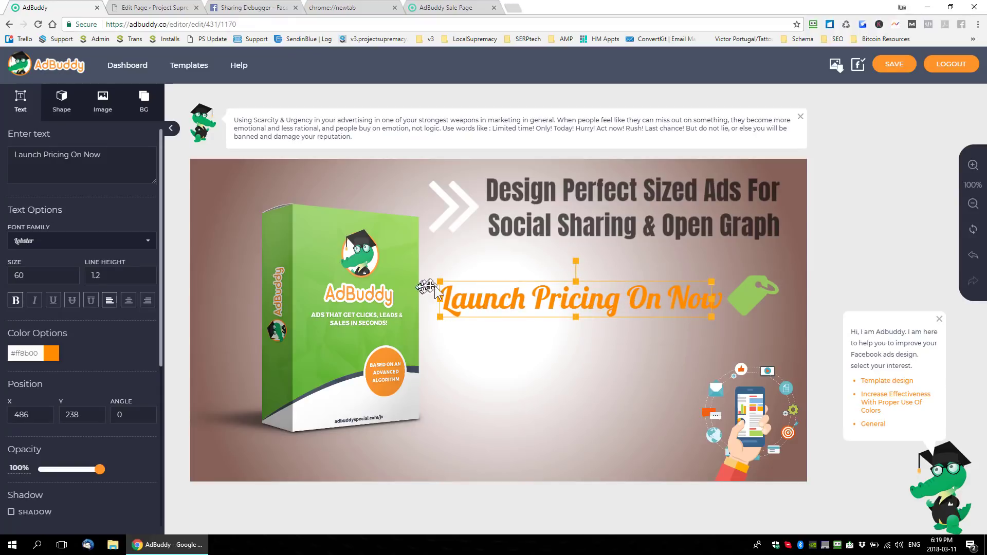
left_click_drag(441, 281, 476, 287)
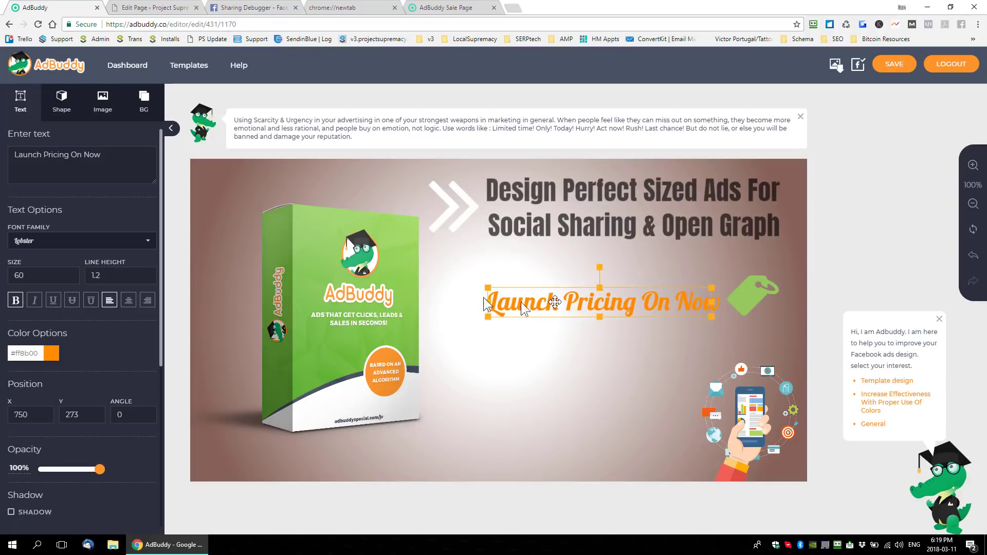
left_click_drag(566, 301, 519, 278)
left_click_drag(753, 295, 755, 271)
left_click(693, 254)
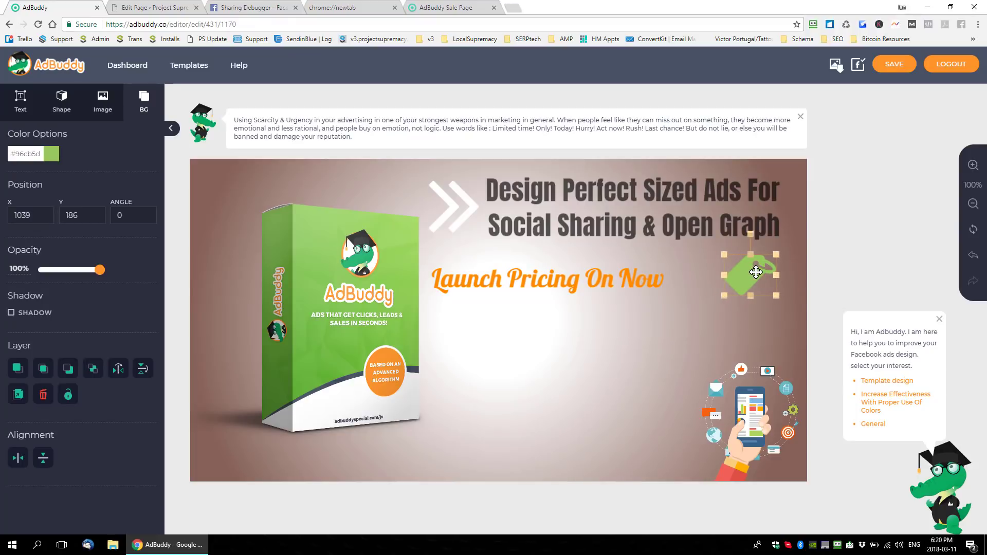
- Enlarge the launch-pricing text toward the price tag and place it at about X 472, Y 192
left_click(592, 277)
left_click_drag(661, 297, 692, 307)
mouse_move(637, 288)
left_mouse_down()
mouse_move(629, 278)
mouse_move(637, 285)
left_mouse_up()
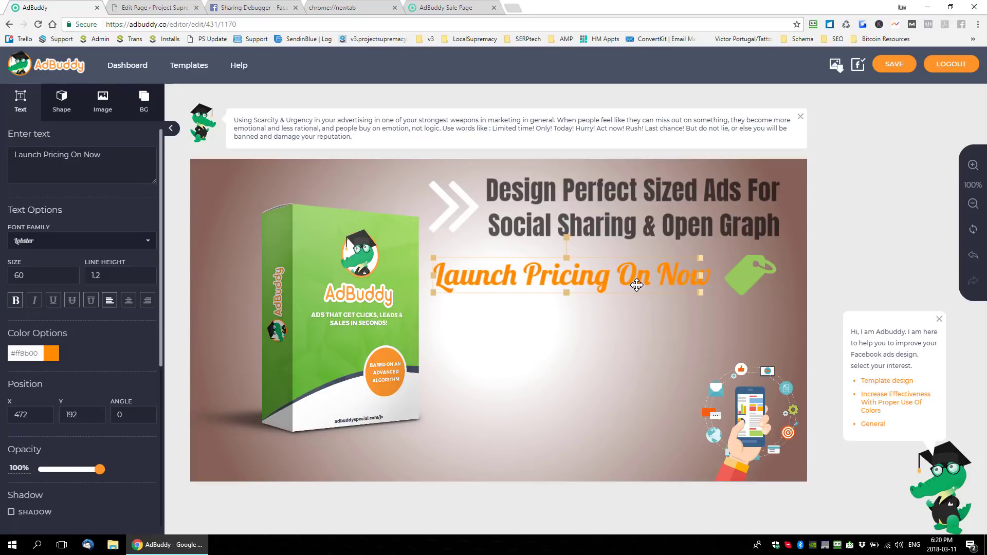
left_click(620, 318)
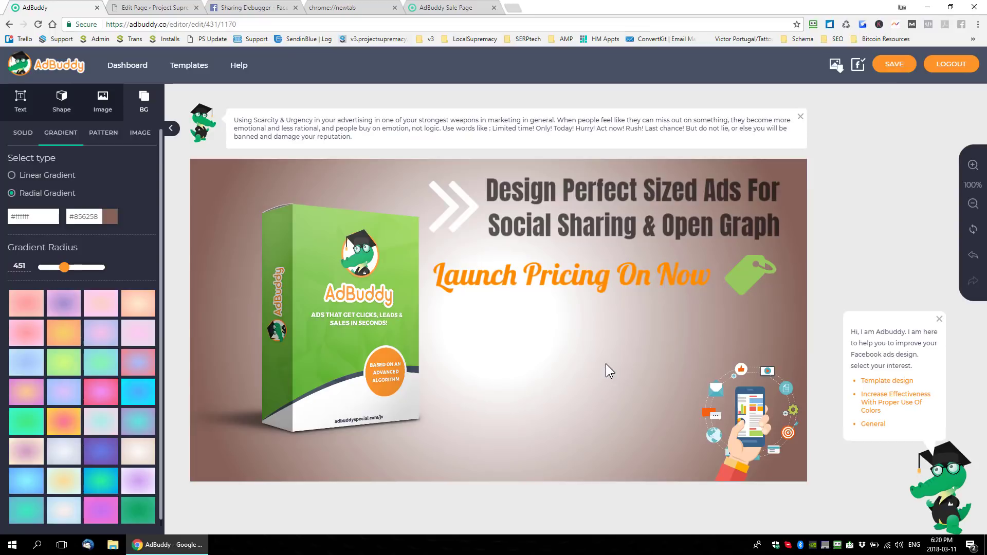
- Enlarge the phone illustration and place it at about X 675, Y 294, and shift the product box to about X -94, Y 91
left_click_drag(771, 419, 532, 422)
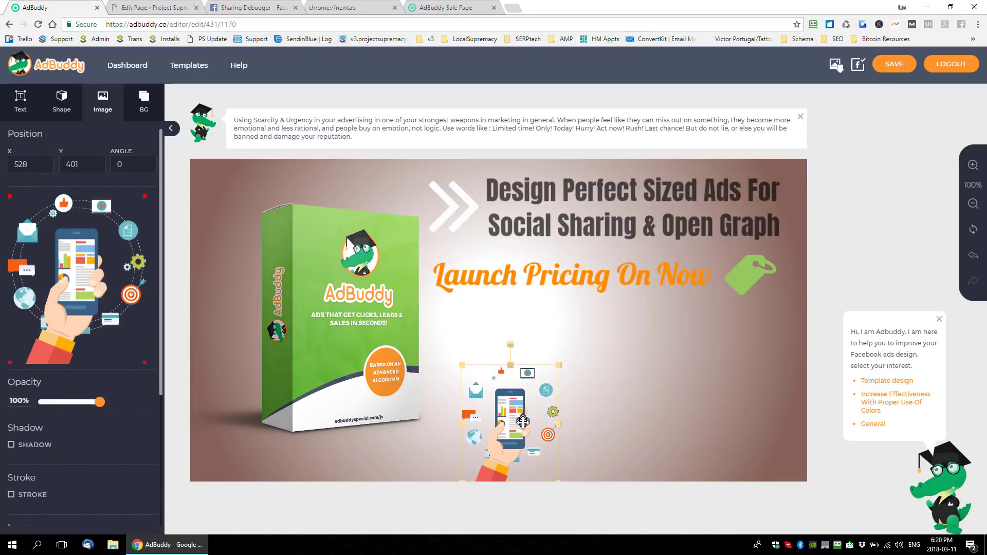
left_click_drag(560, 365, 611, 375)
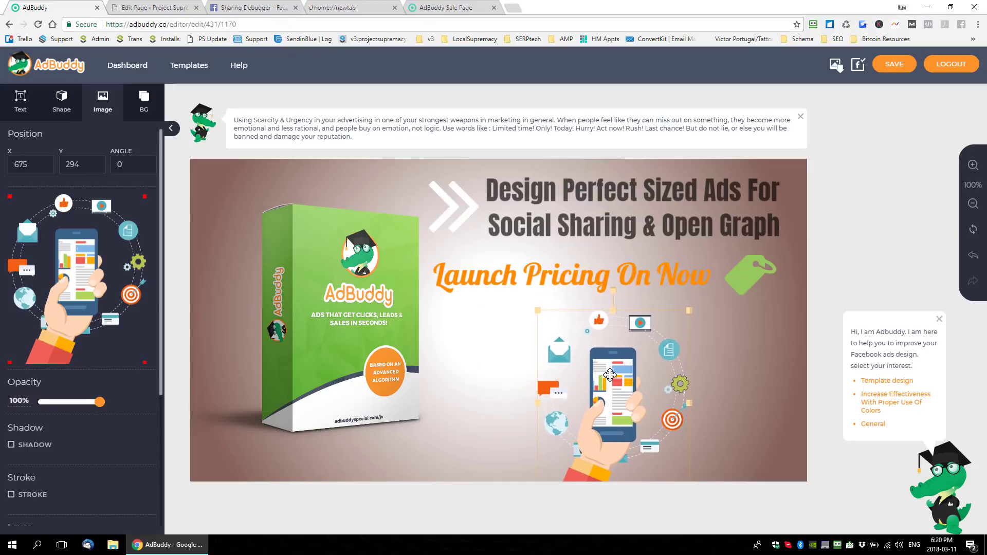
left_click(485, 375)
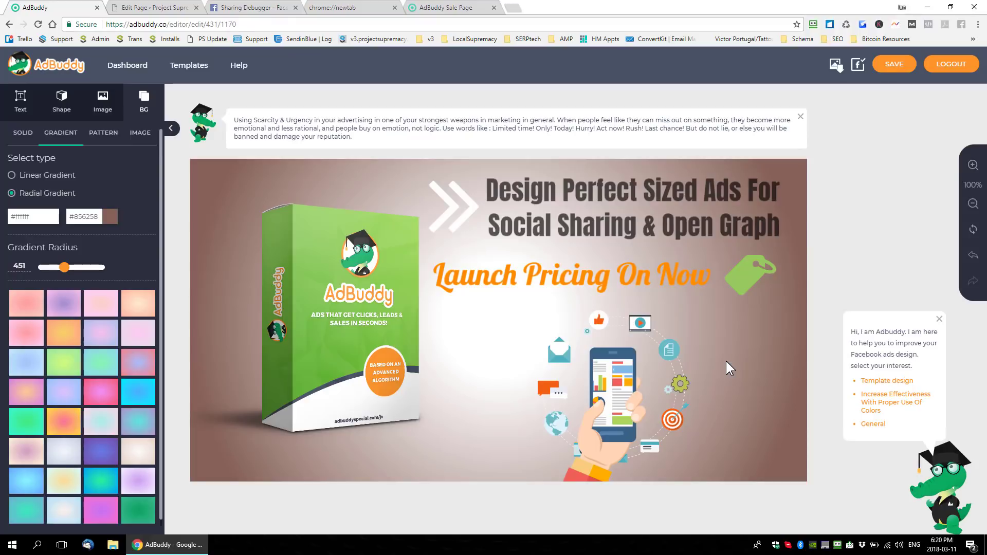
left_click_drag(349, 312, 316, 314)
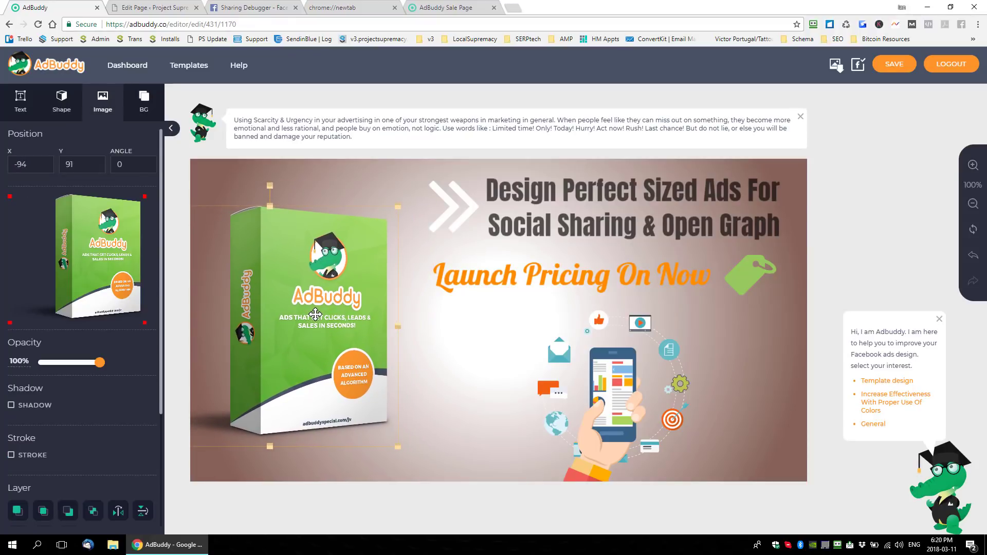
left_click(558, 340)
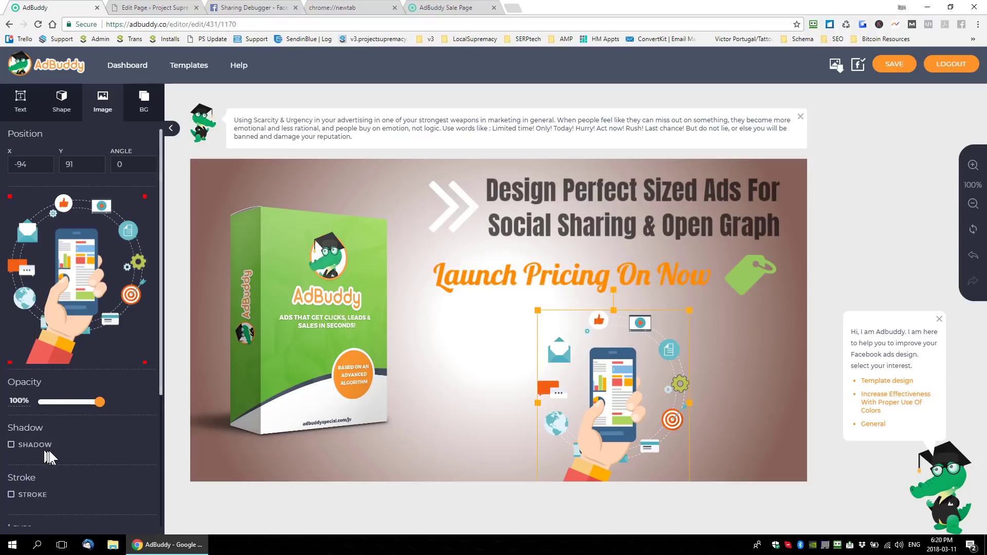
- Nudge the launch-pricing text to about X 467, Y 193 and give it a shadow with X and Y offsets of 2 and blur 3
left_click(621, 270)
left_click_drag(640, 269, 641, 264)
scroll(119, 334, "down", 3)
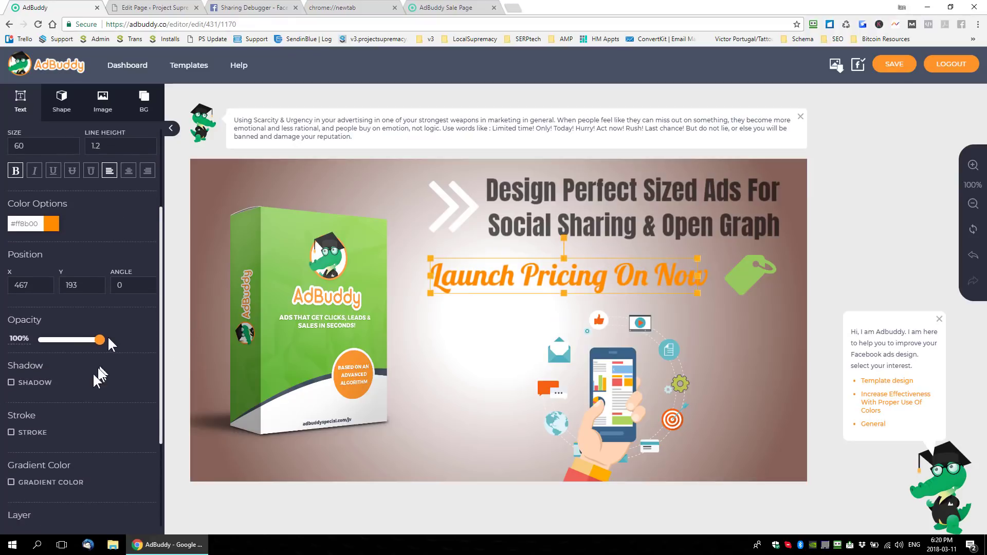
left_click(11, 383)
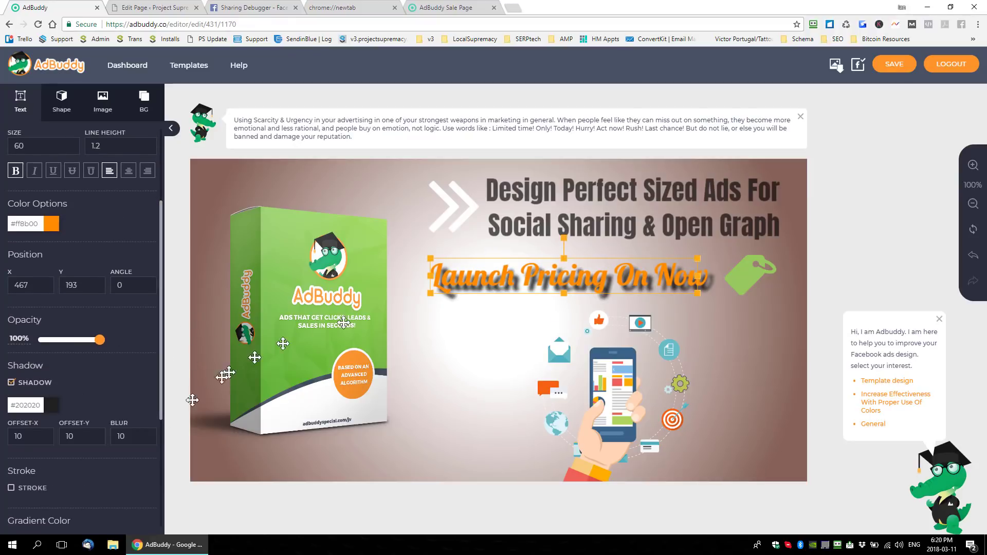
left_click_drag(25, 437, 3, 438)
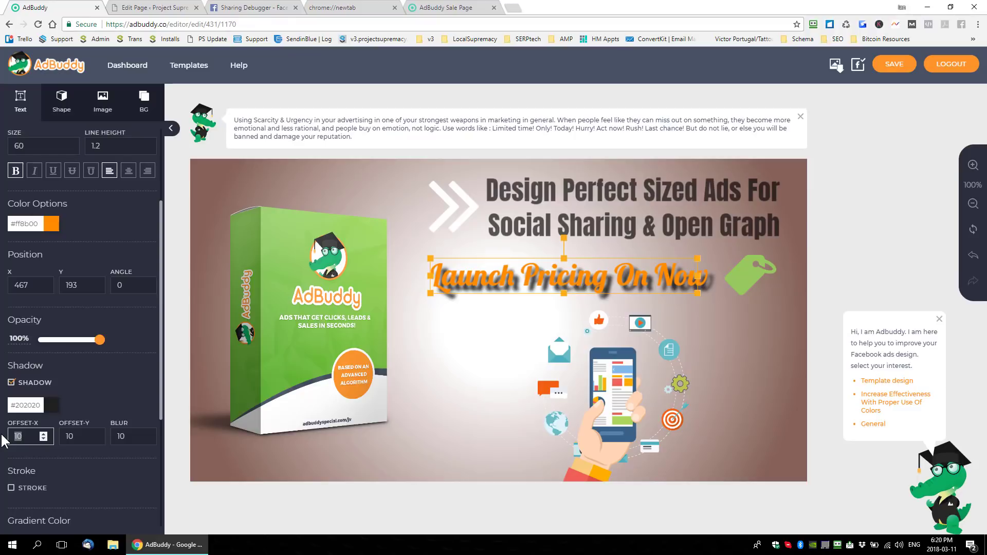
type("2")
key("Tab")
type("2")
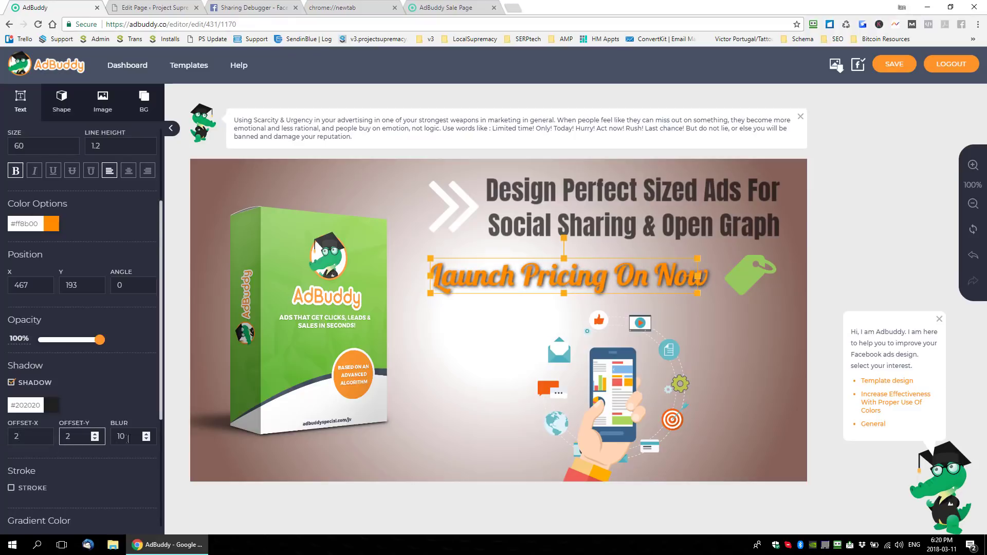
left_click_drag(128, 437, 117, 439)
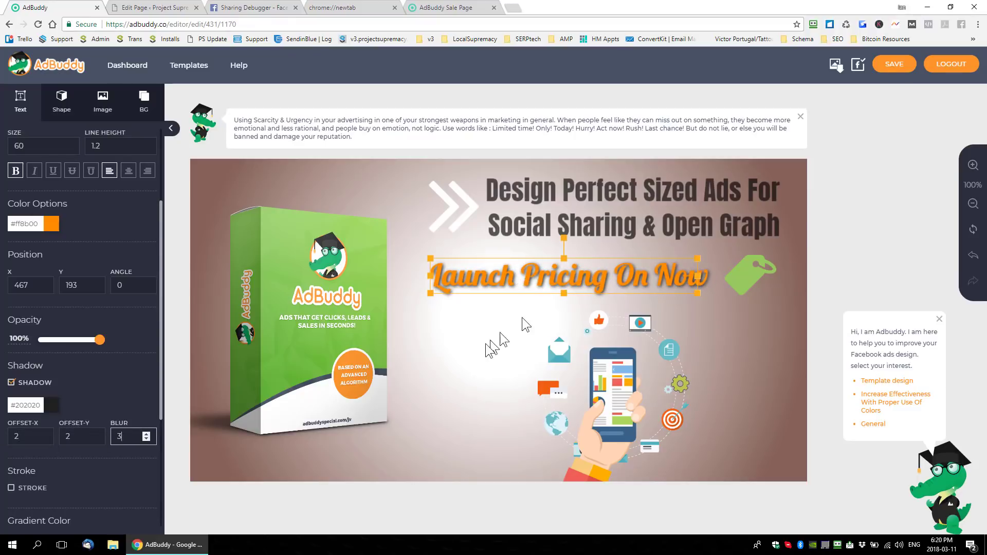
- Try a gradient color on the launch-pricing text
scroll(100, 357, "down", 4)
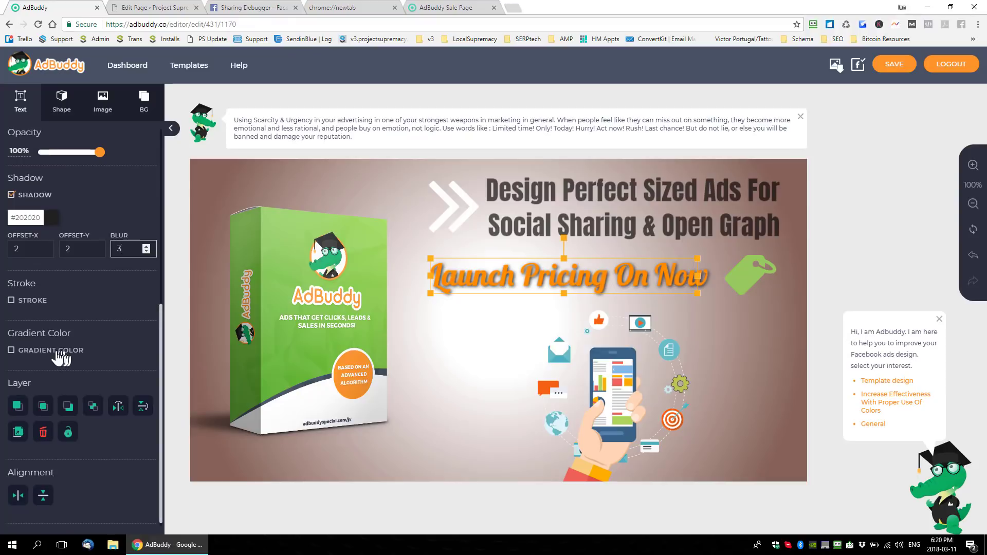
left_click(57, 353)
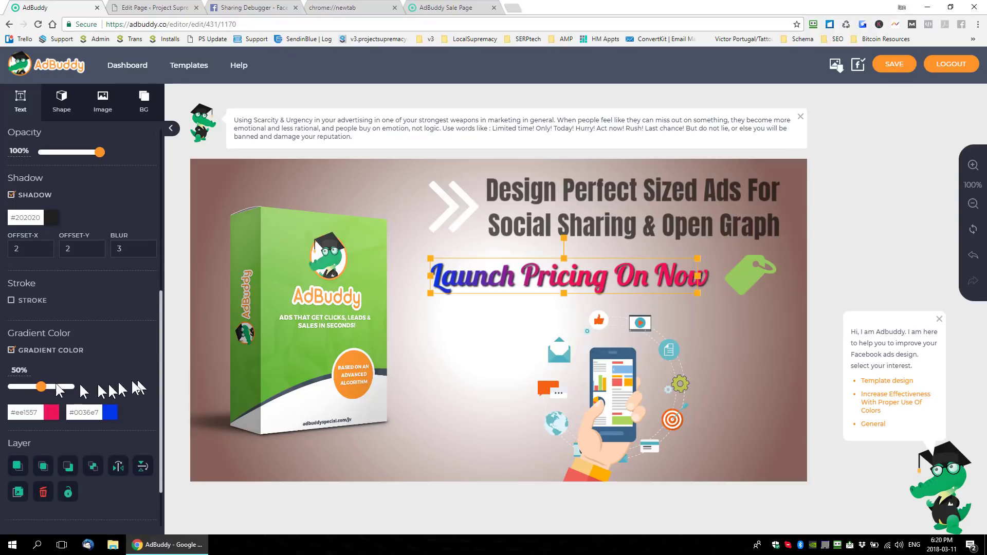
left_click(11, 353)
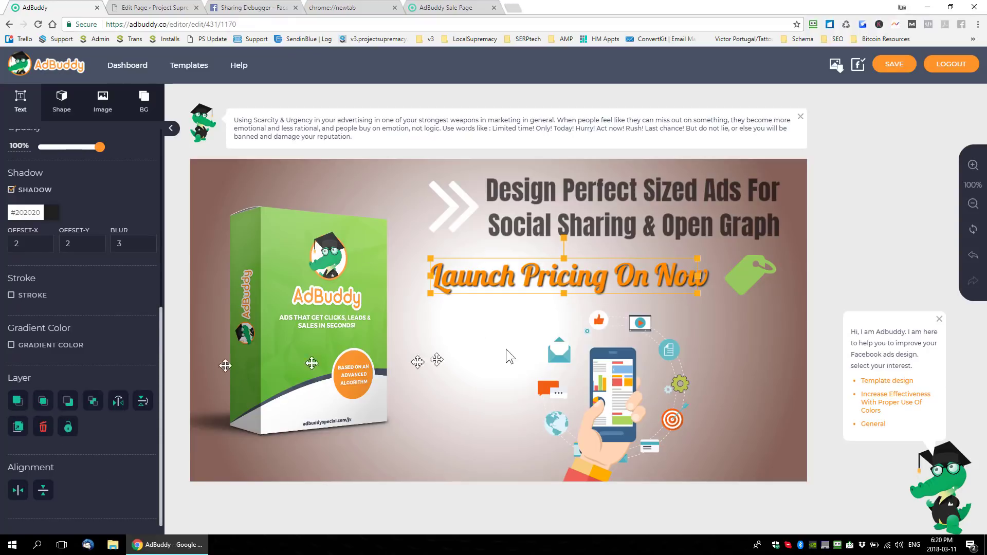
- Overlap the launch-pricing text with the product box, and try bringing the box one layer forward and sending it back
left_click_drag(594, 283, 498, 283)
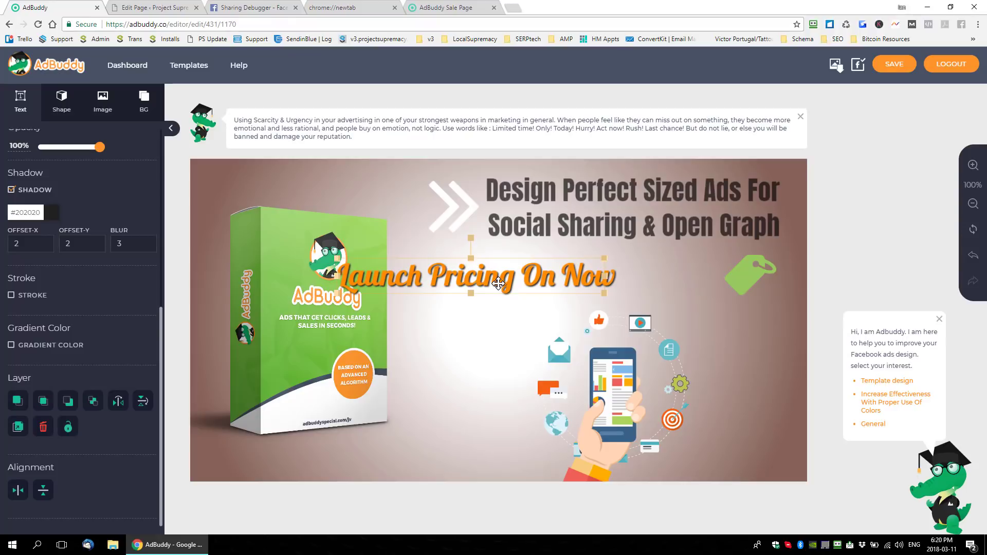
left_click(283, 312)
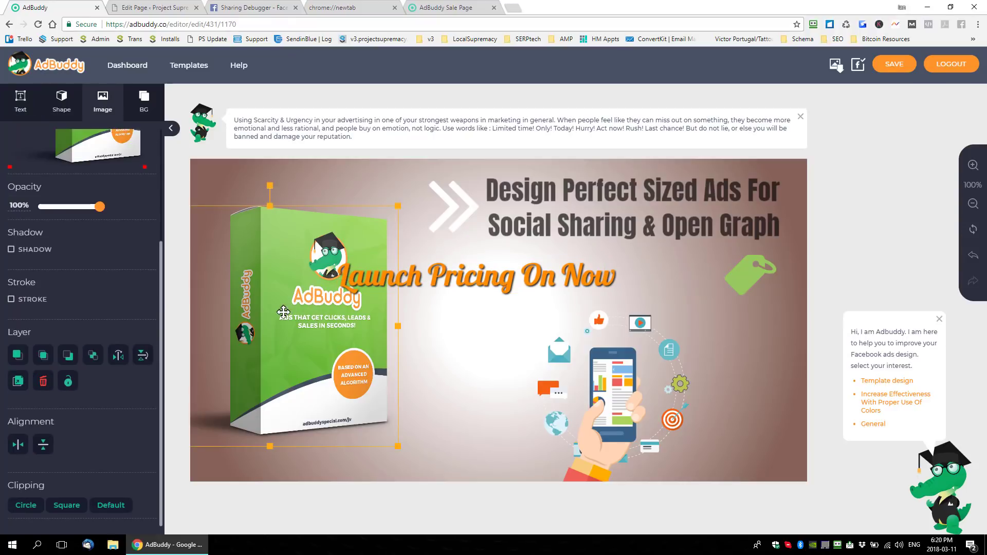
left_click(44, 356)
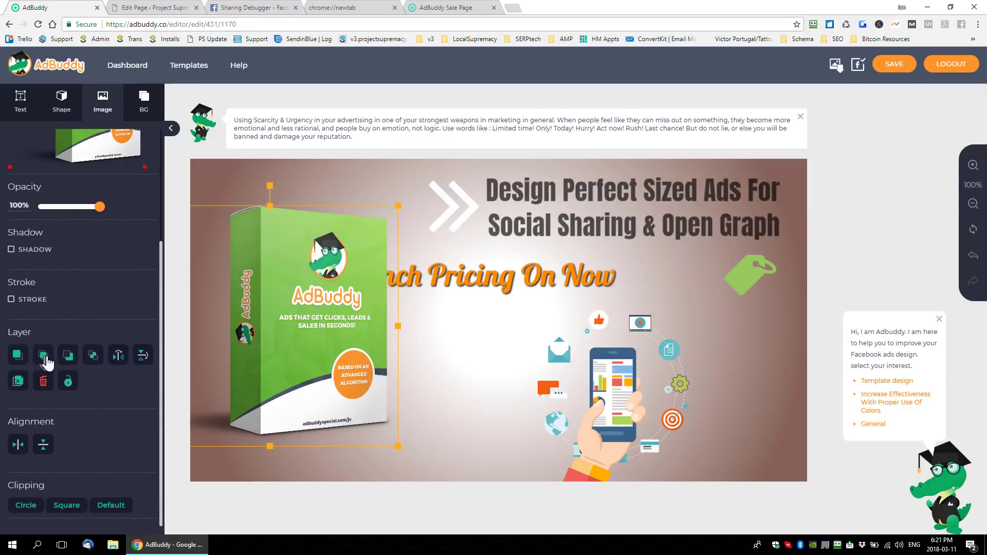
left_click(69, 356)
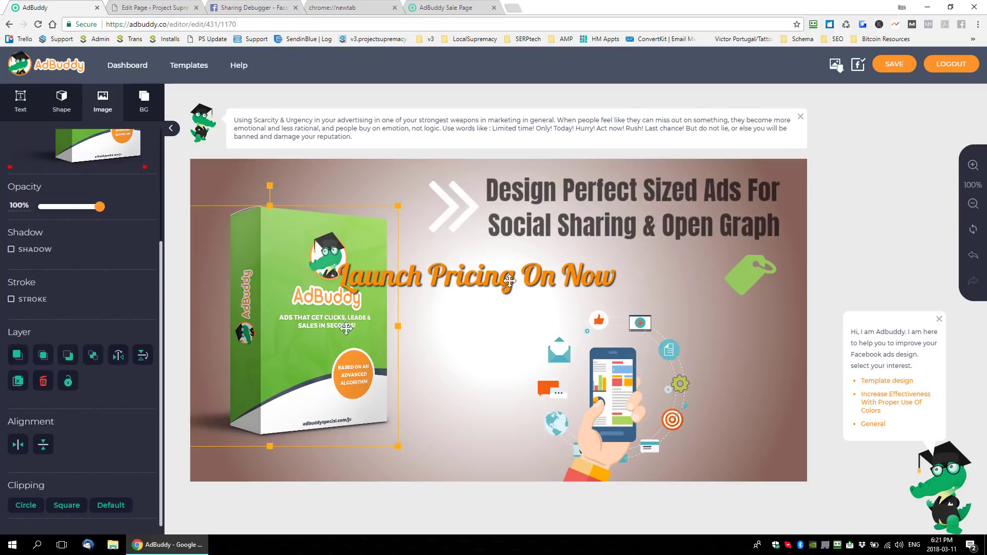
- Move the launch-pricing text off the product box and enlarge it slightly, placing it under the headline at about X 465, Y 191
left_click_drag(509, 281, 602, 278)
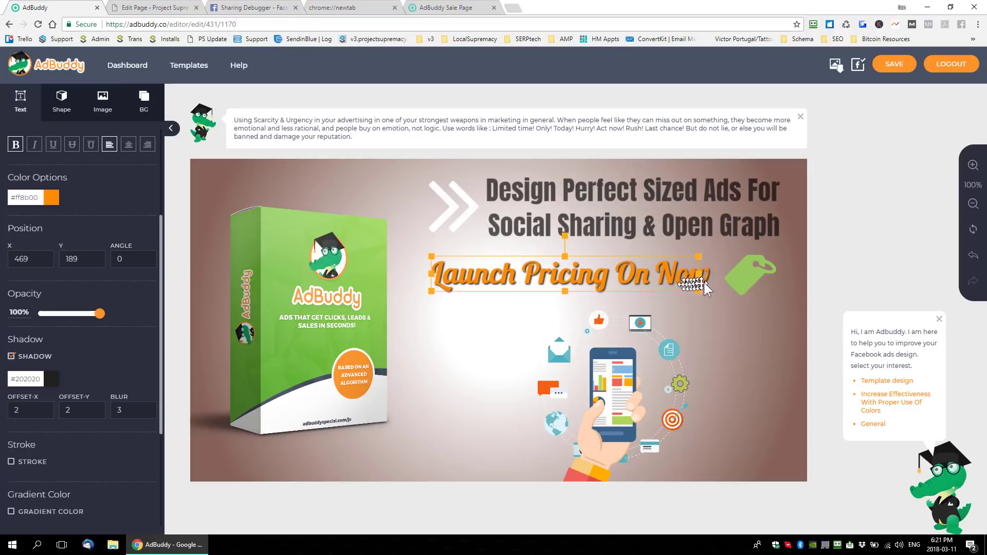
left_click_drag(699, 291, 666, 277)
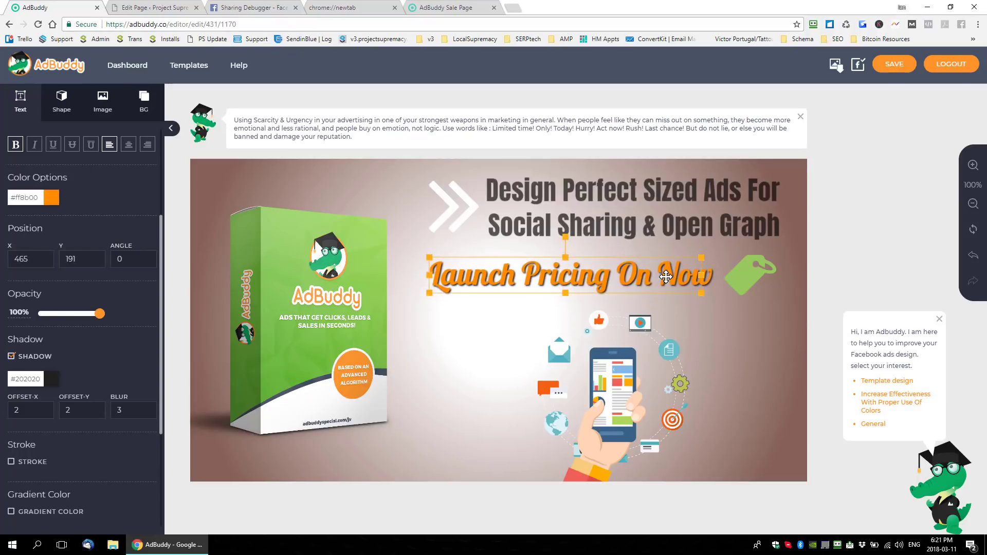
left_click(737, 349)
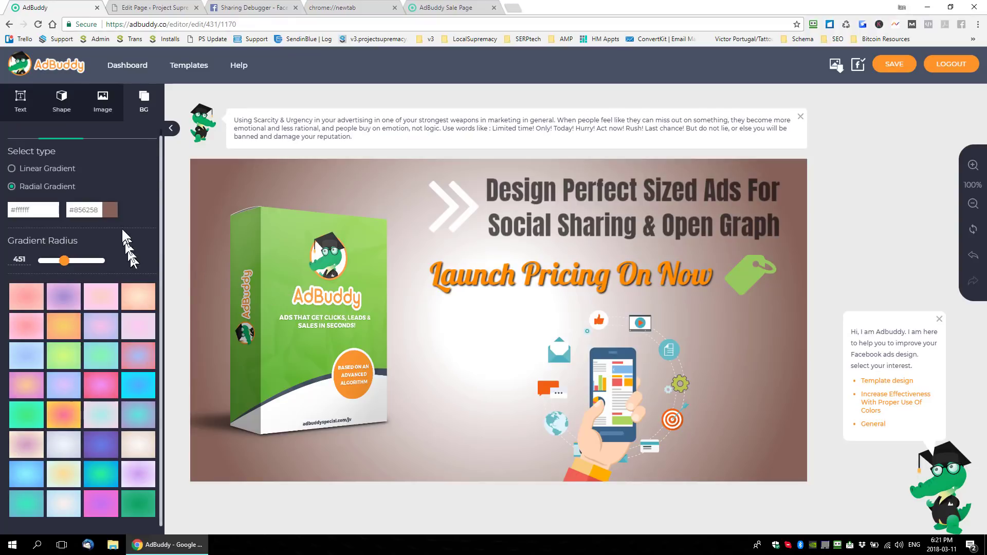
- Try an enlarged gray corner-bracket shape in the ad's lower-right corner, and delete it
left_click(61, 114)
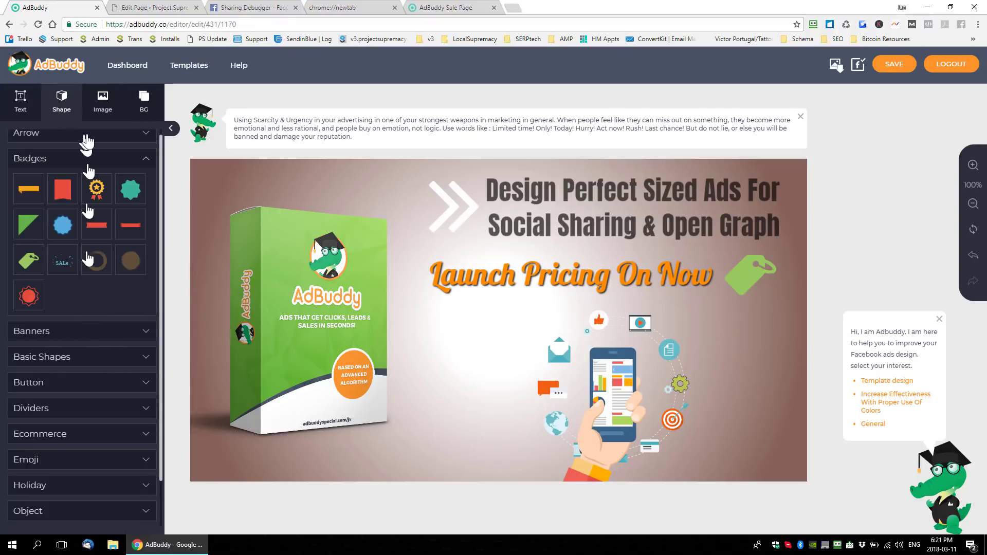
left_click(105, 356)
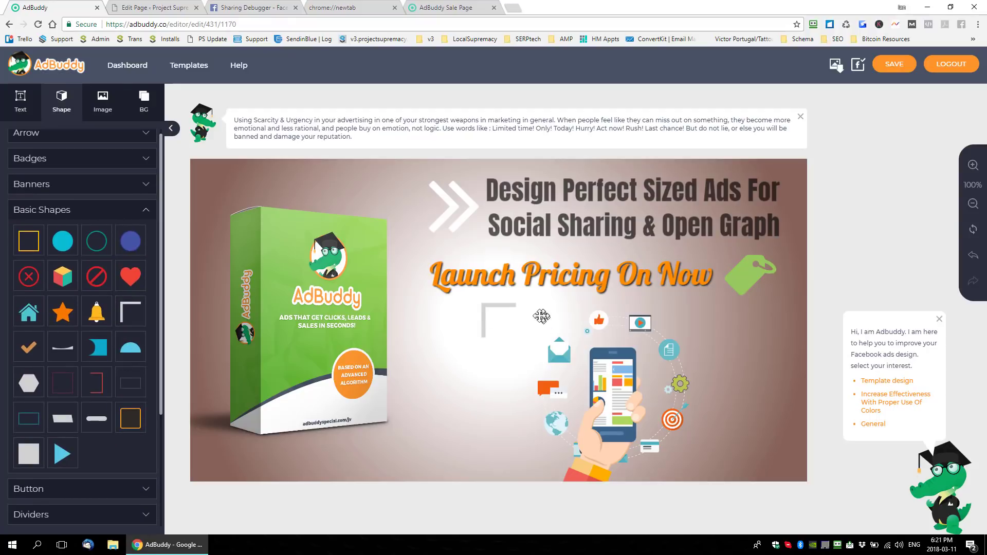
left_click_drag(484, 308, 435, 318)
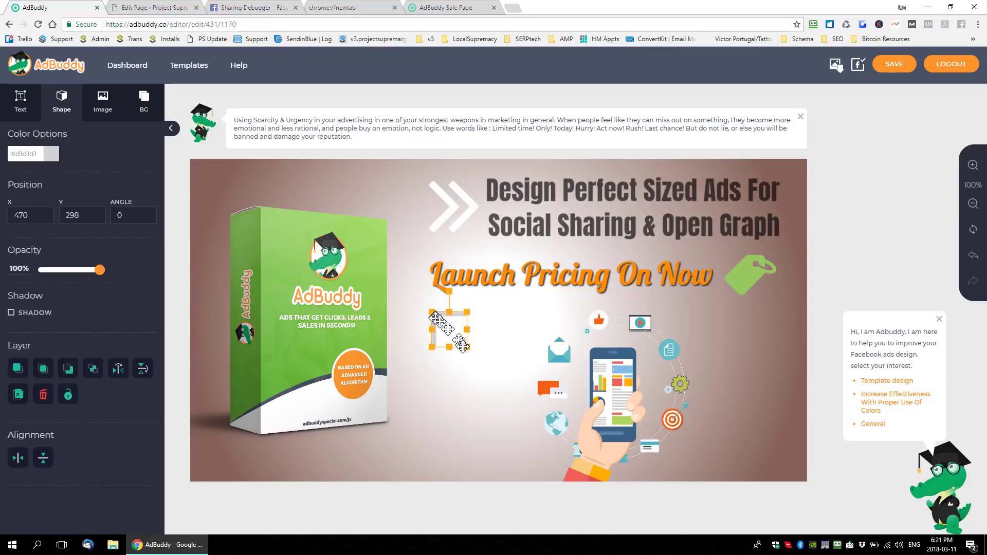
left_click_drag(468, 349, 482, 362)
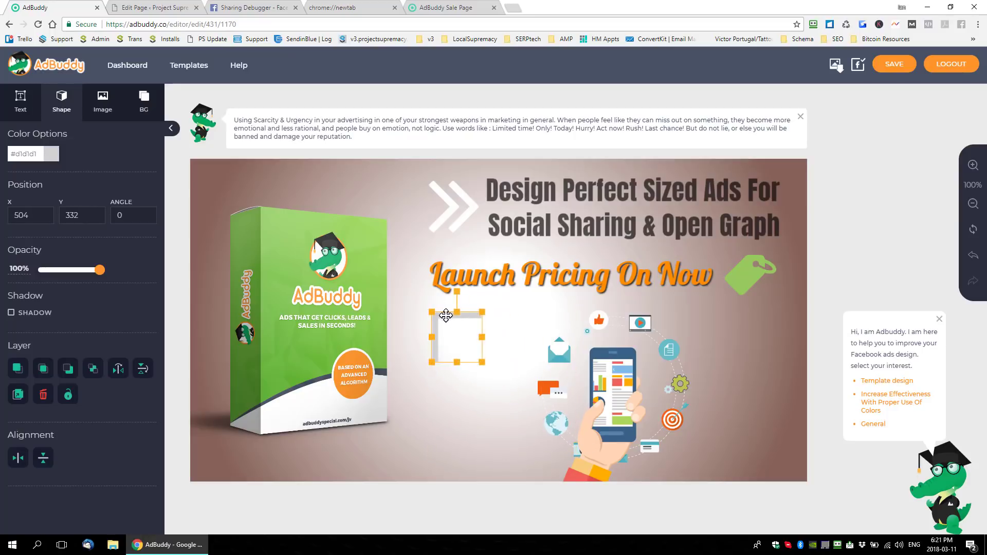
left_click_drag(446, 316, 780, 442)
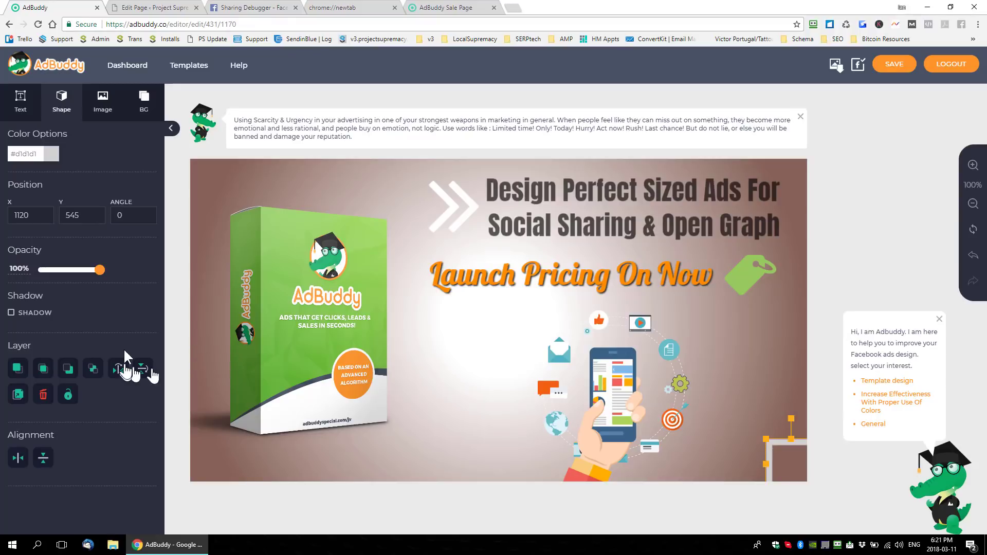
key("Delete")
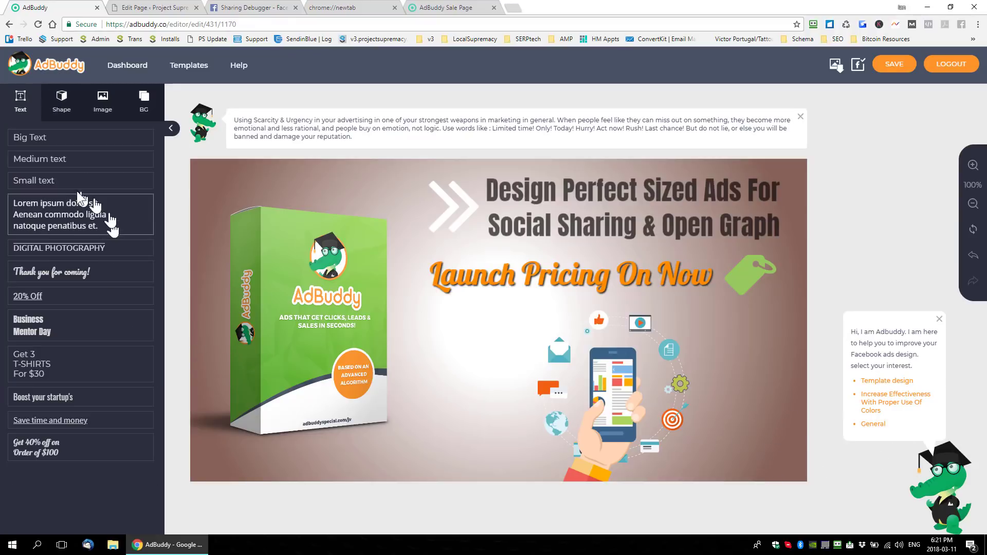
- Add a circle outline from the basic shapes and enlarge it, extending it past the ad's lower-right corner at about X 967, Y 353
left_click(61, 100)
scroll(102, 314, "down", 4)
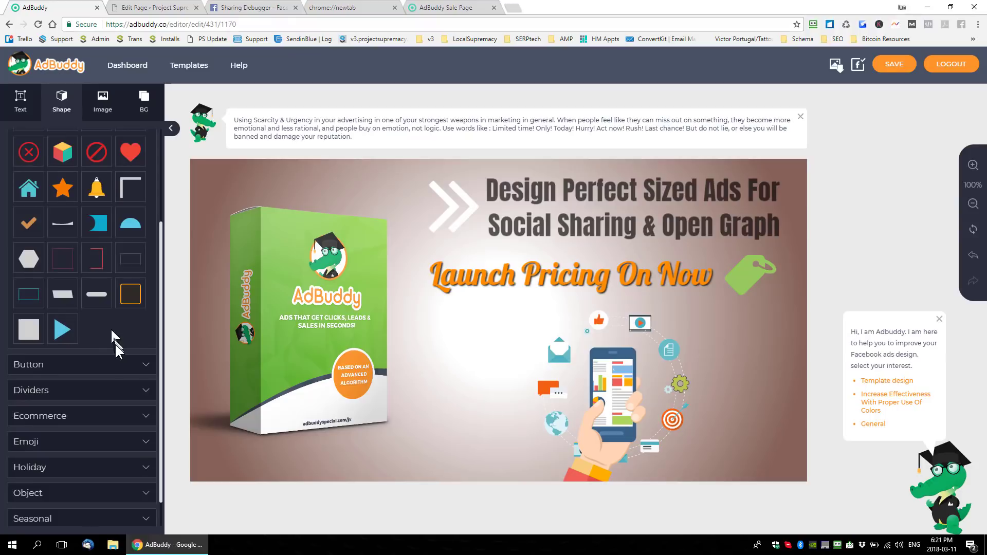
left_click(61, 458)
scroll(101, 370, "down", 1)
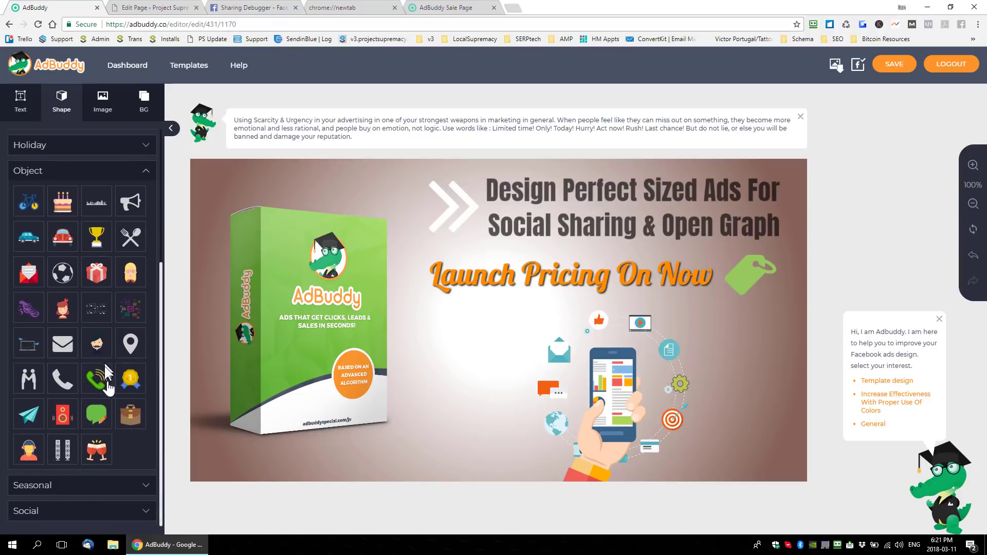
scroll(103, 350, "up", 3)
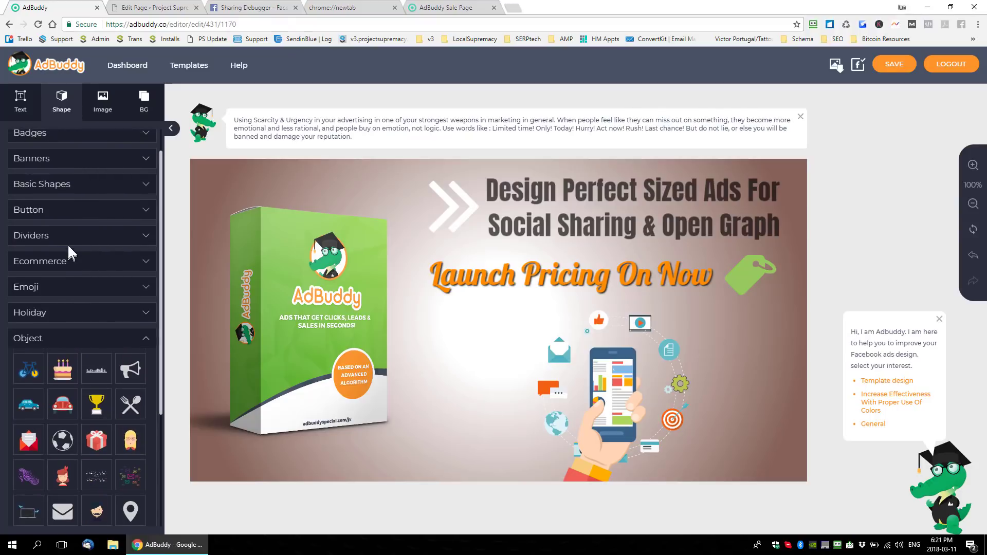
left_click(86, 186)
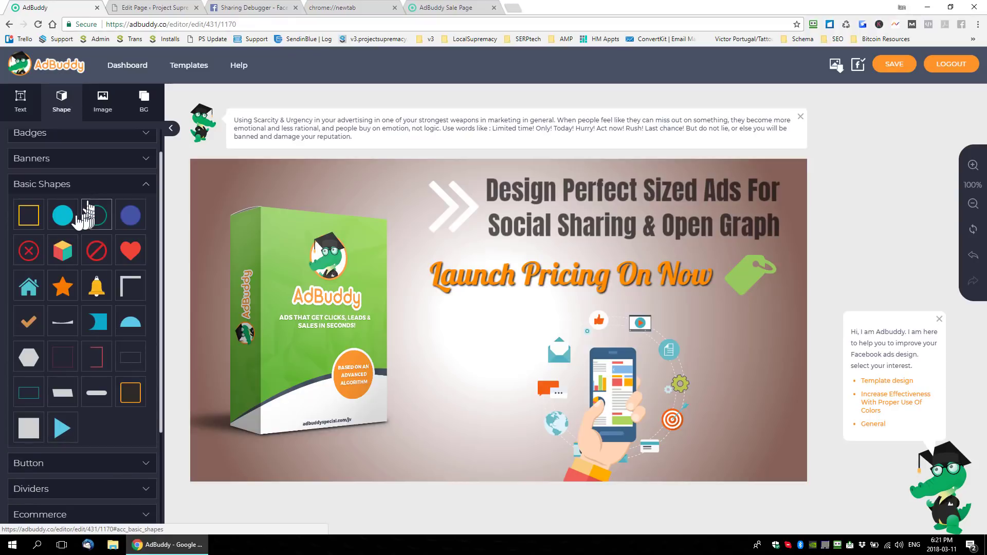
left_click(97, 224)
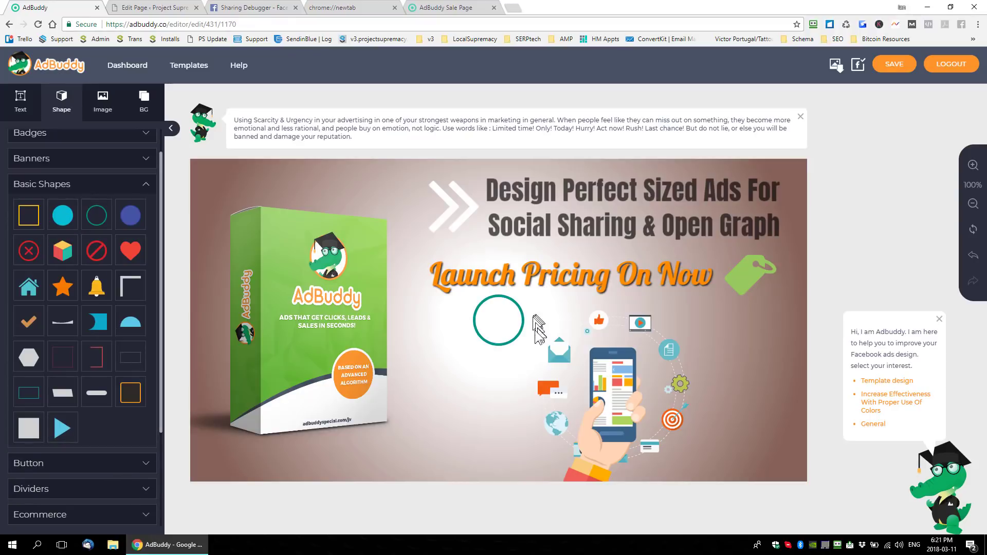
left_click(507, 334)
left_click_drag(525, 349, 938, 481)
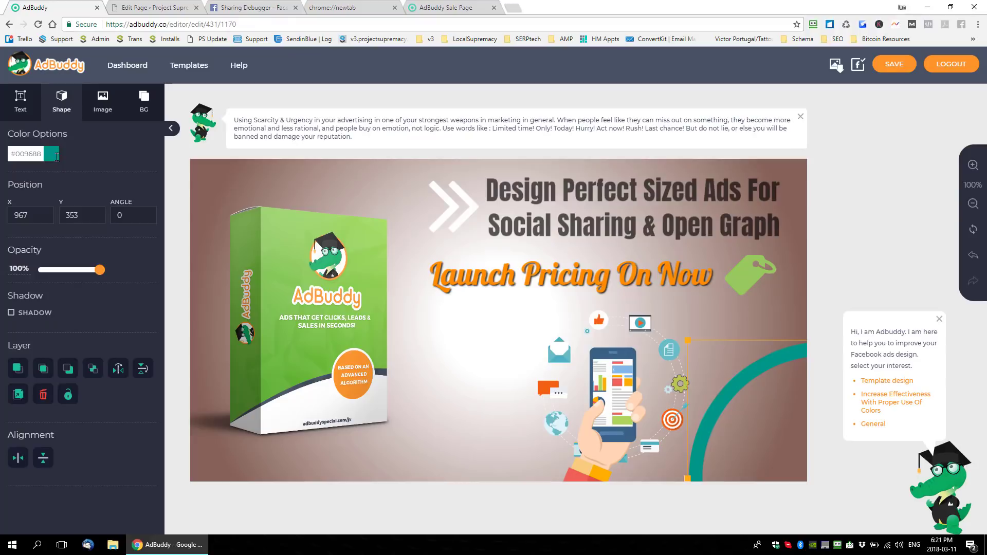
- Color the lower-right circle outline light gray #bababa and make the color mostly transparent
left_click(31, 154)
mouse_move(63, 200)
left_mouse_down()
mouse_move(21, 205)
mouse_move(5, 236)
mouse_move(12, 202)
left_mouse_up()
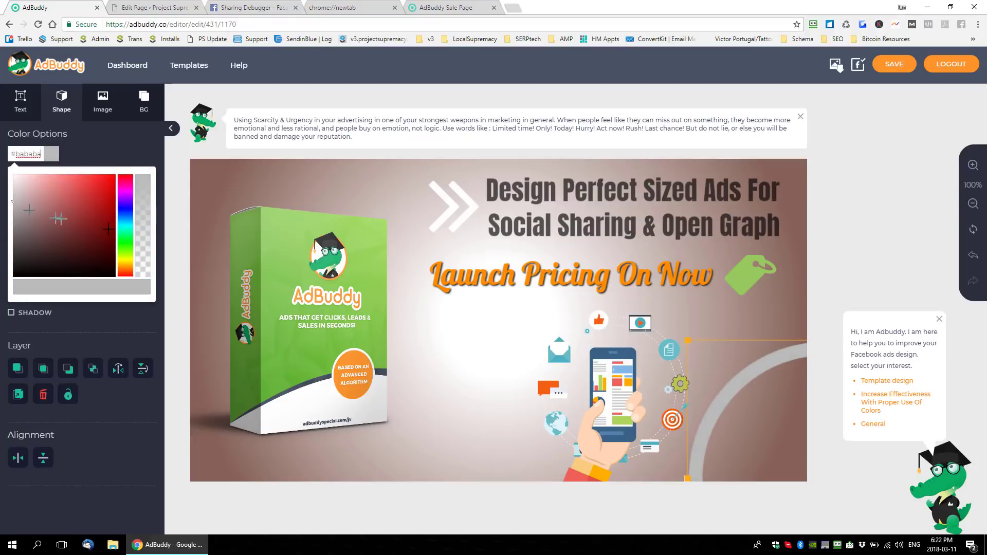
left_click_drag(145, 191, 139, 228)
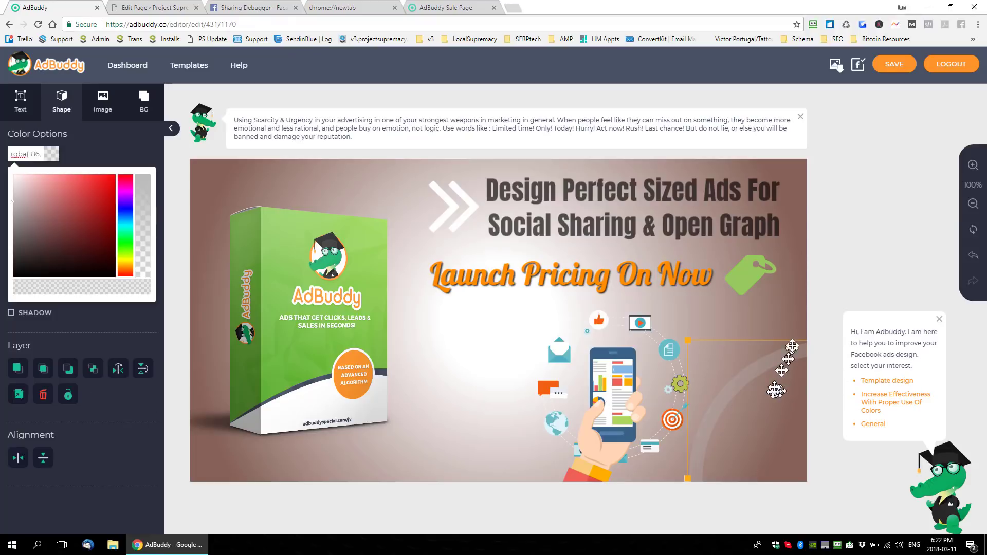
left_click(109, 139)
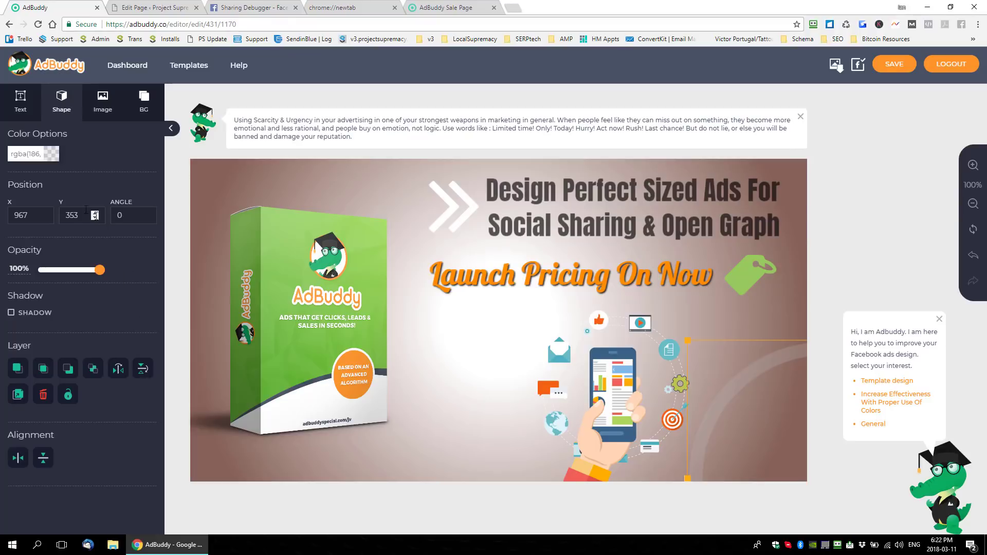
- Add a second circle outline, enlarge it and place it over the ad's upper-left corner at about X -155, Y -156
left_click(55, 116)
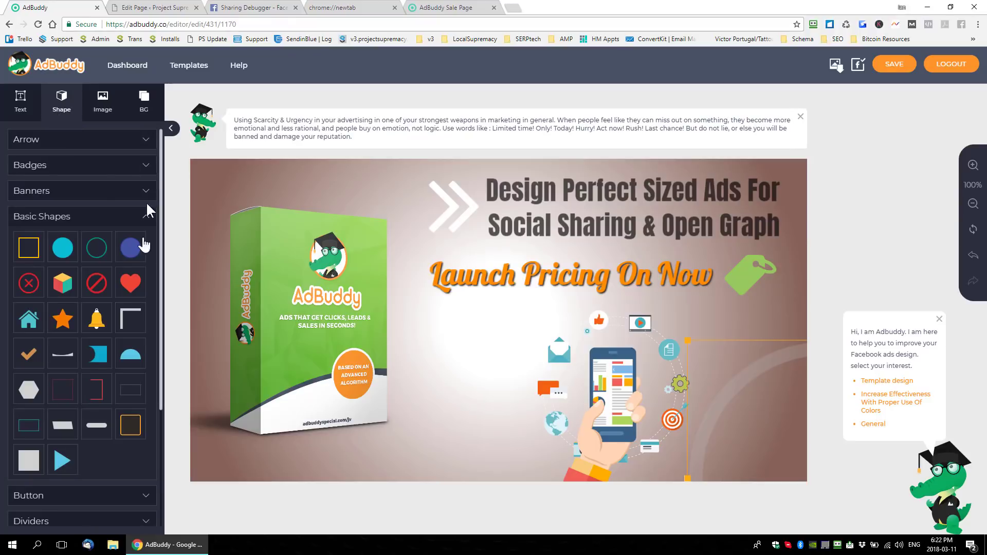
left_click(99, 257)
left_click_drag(494, 319, 499, 464)
left_click_drag(469, 383, 401, 308)
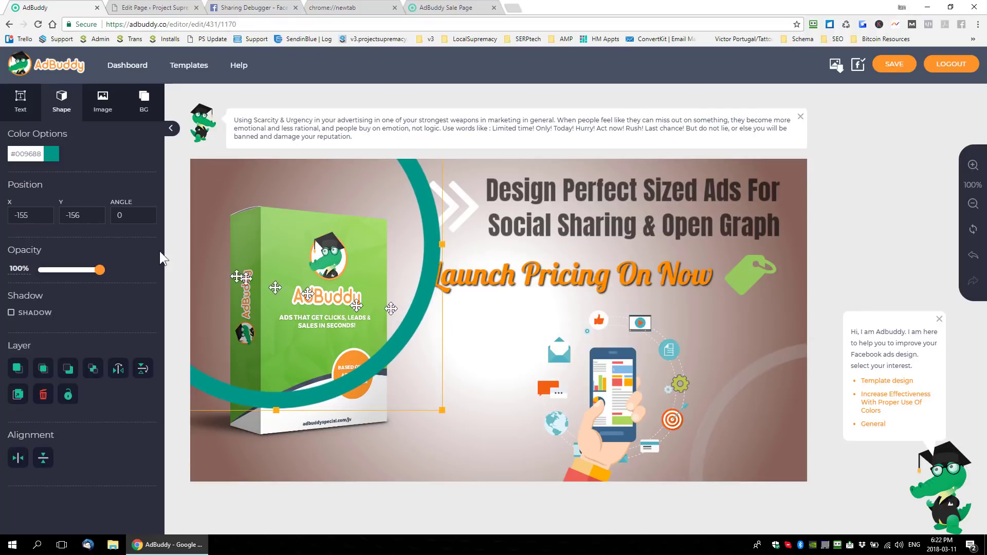
- Give the upper-left circle outline a semi-transparent dark gray color
left_click(51, 155)
left_click_drag(82, 228, 6, 240)
left_click_drag(145, 270, 142, 240)
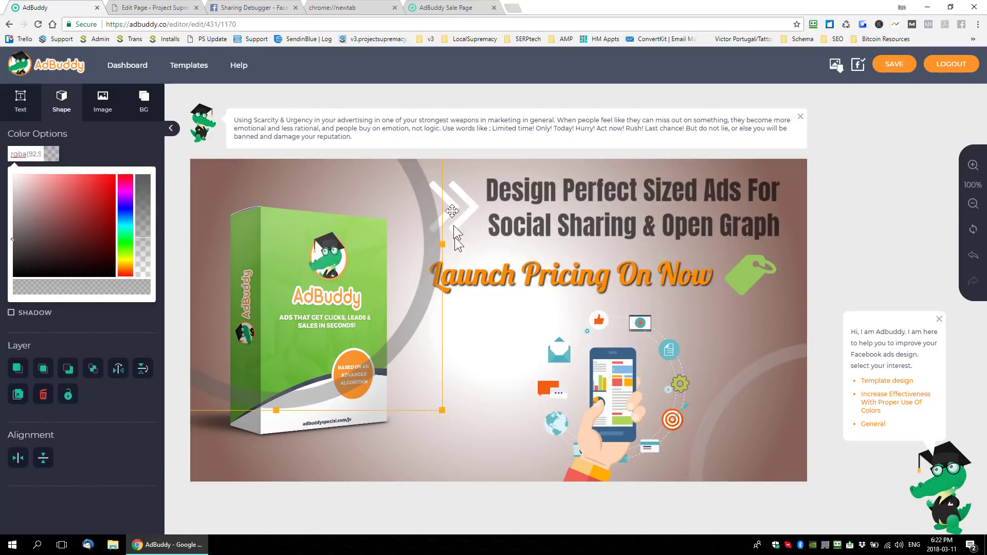
- Send the upper-left circle outline to the back, behind the product box, and lower its opacity to 35%
left_click(69, 368)
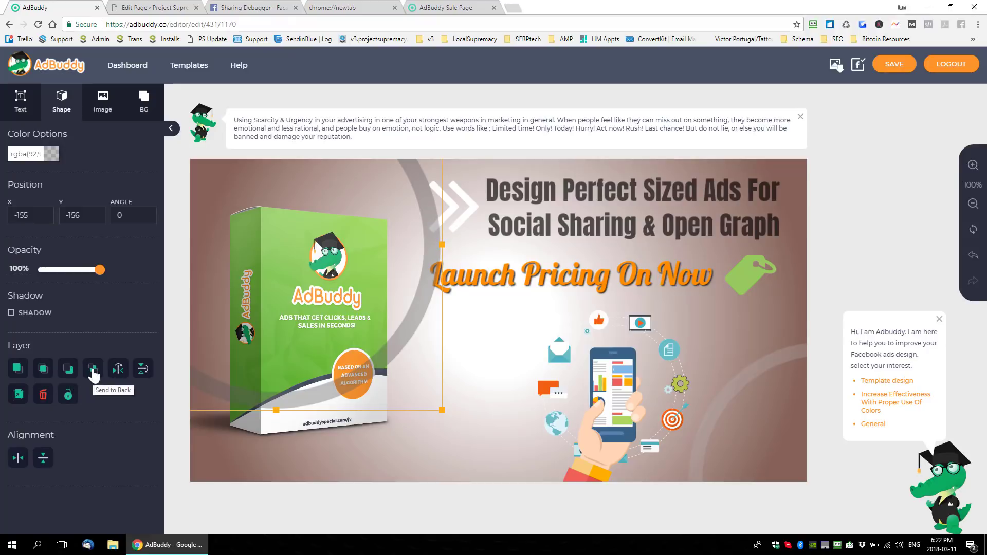
left_click(90, 374)
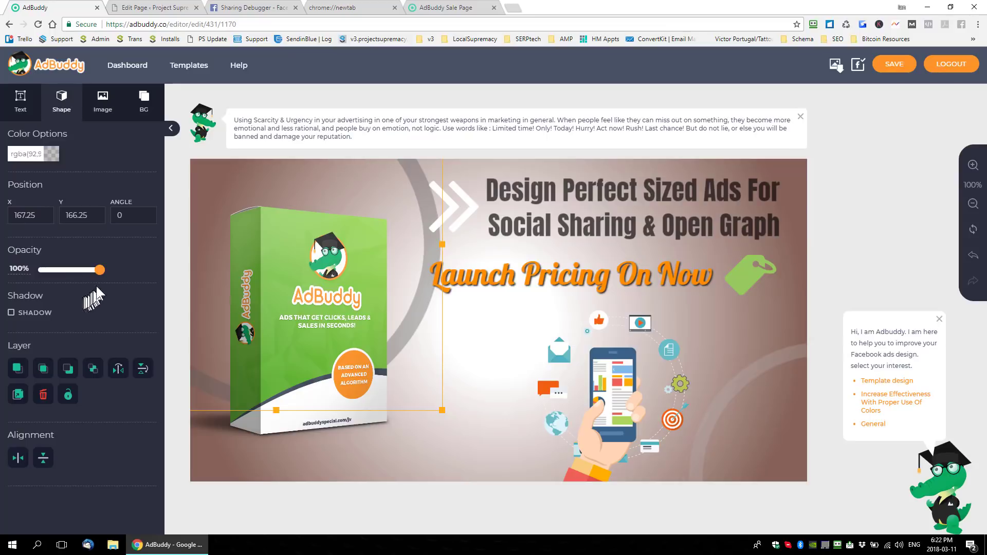
left_click_drag(100, 279, 70, 279)
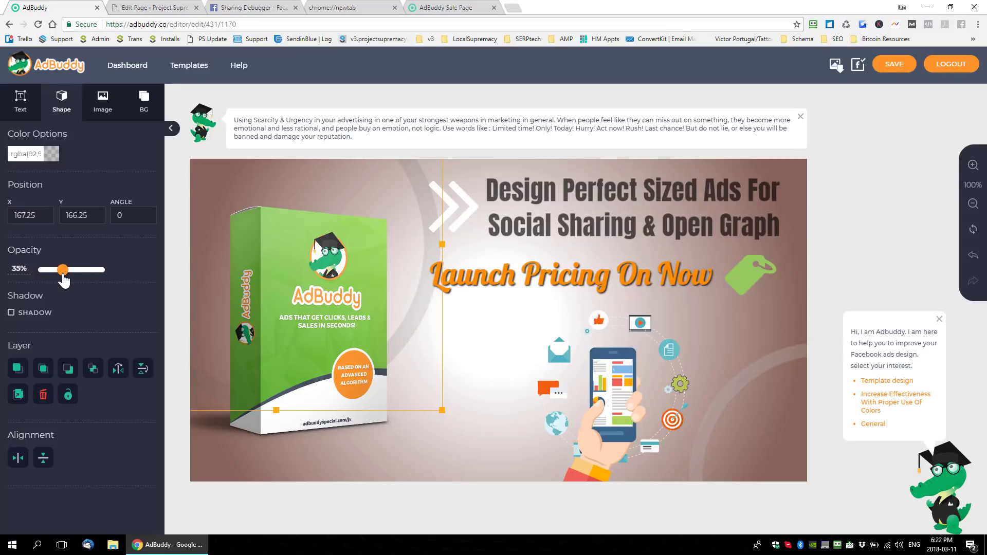
left_click(490, 359)
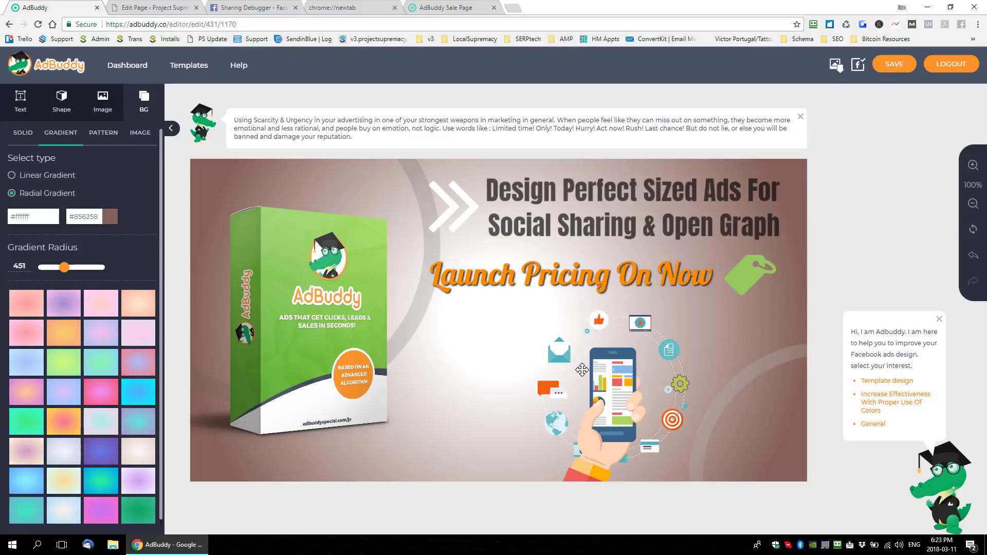
- Lower the opacity of the green price tag beside the launch-pricing text to 43%
left_click(742, 272)
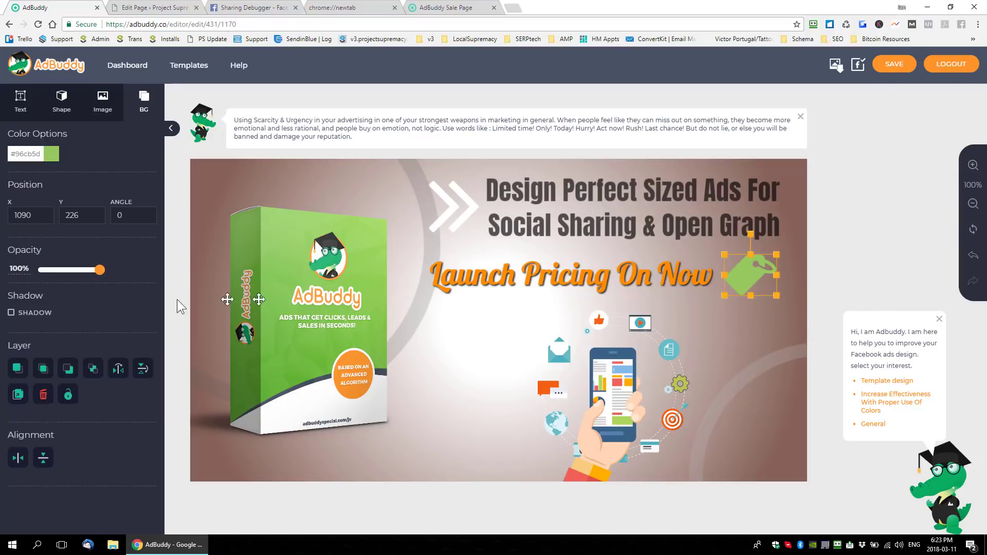
left_click_drag(99, 274, 70, 273)
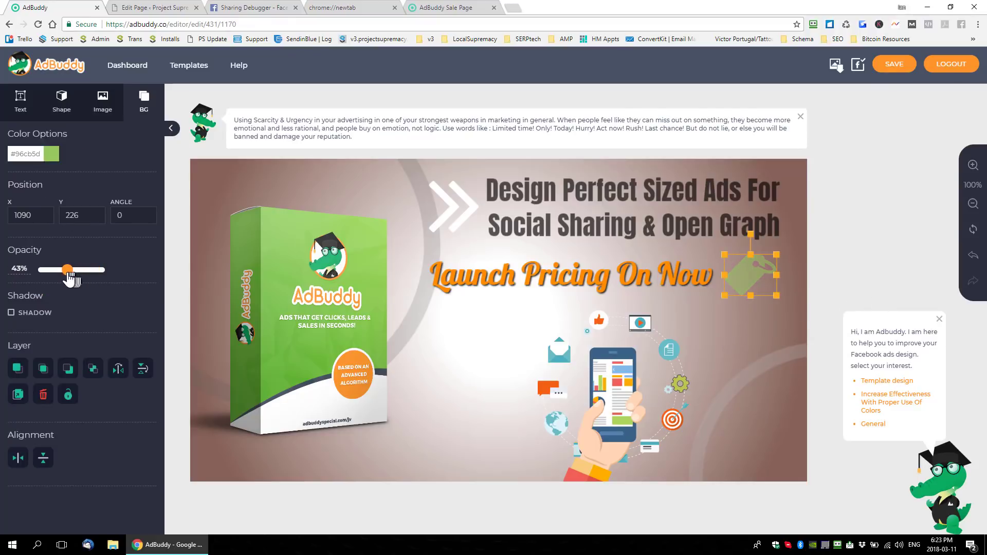
left_click(508, 304)
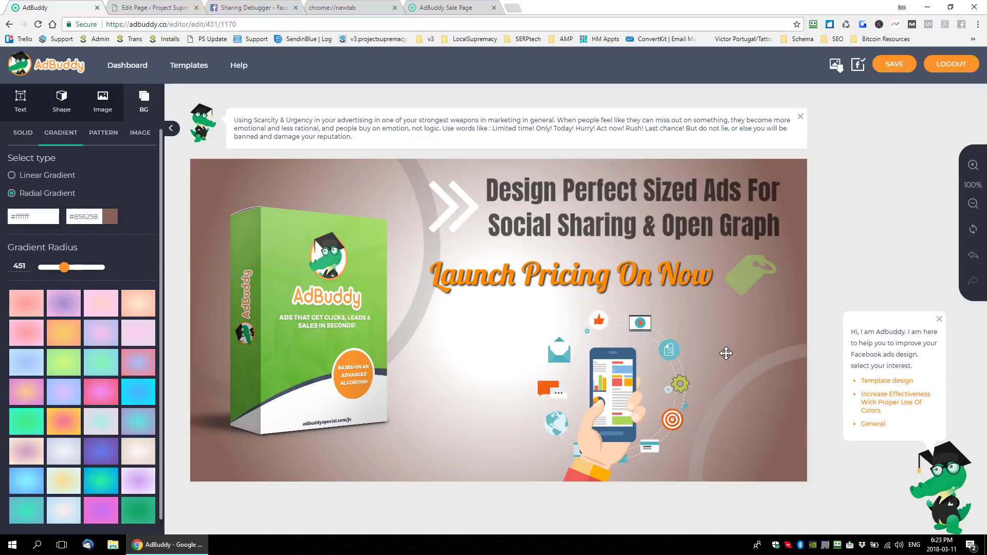
- Save the ad and run the Facebook ad check, reviewing its text percentage, character count and colors
left_click(897, 64)
left_click(856, 66)
left_click_drag(388, 301, 440, 316)
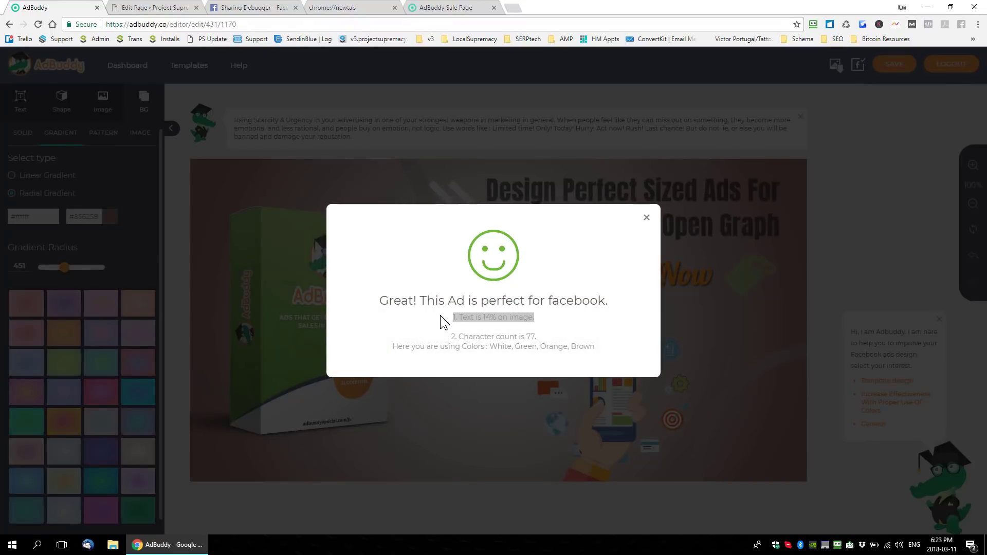
left_click(548, 320)
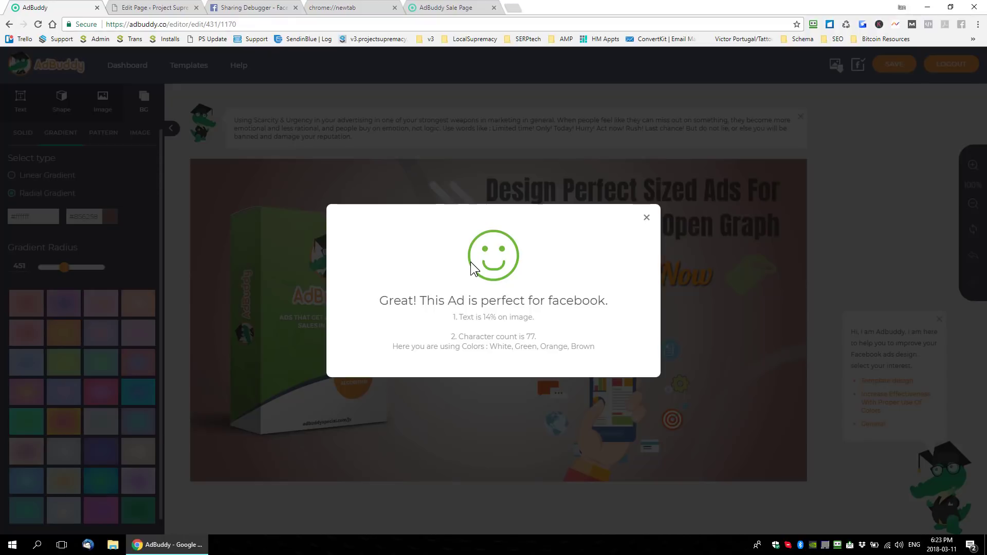
left_click_drag(464, 335, 571, 347)
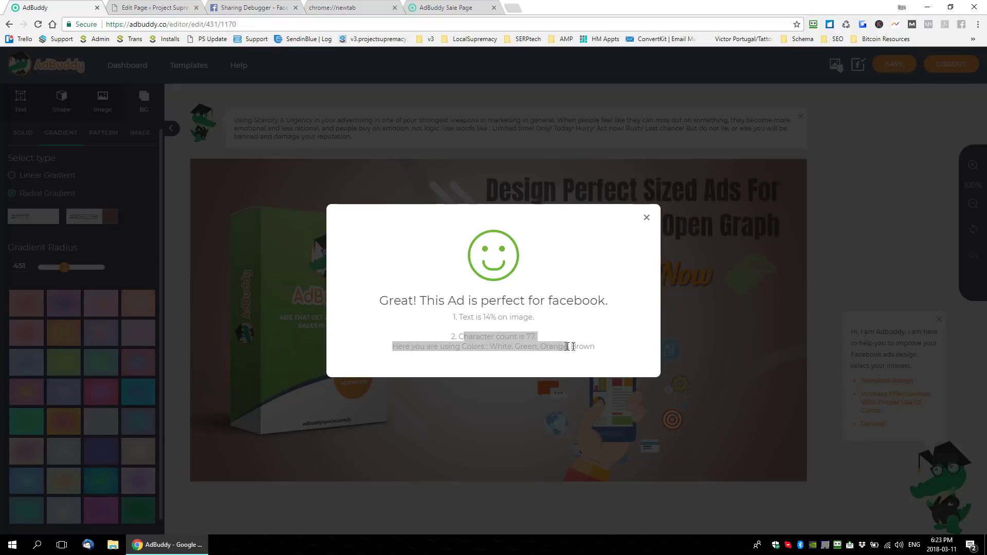
left_click(596, 326)
left_click(647, 218)
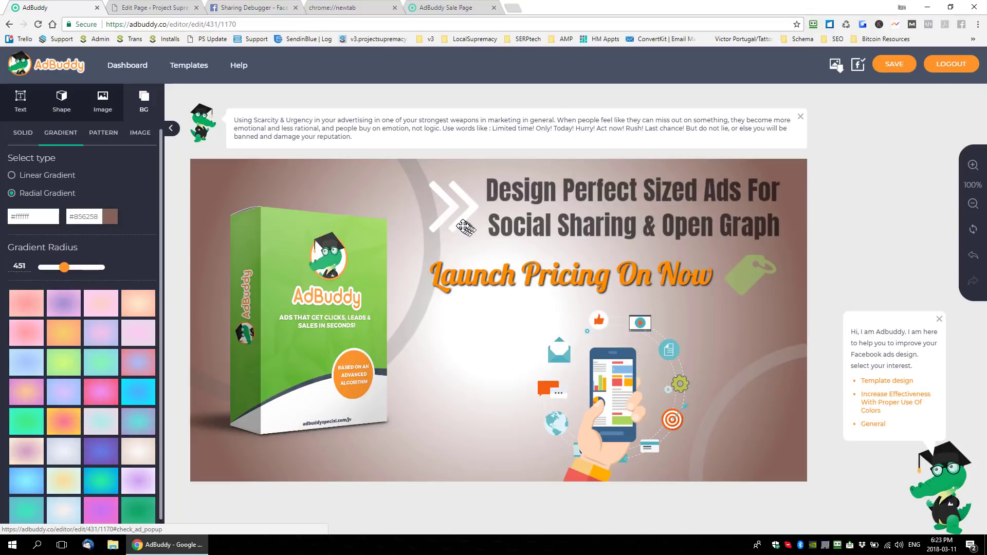
- Move the white double arrow slightly away from the headline and shrink it, placing it at about X 444, Y 46
mouse_move(463, 217)
left_mouse_down()
mouse_move(441, 212)
mouse_move(469, 240)
mouse_move(463, 217)
left_mouse_up()
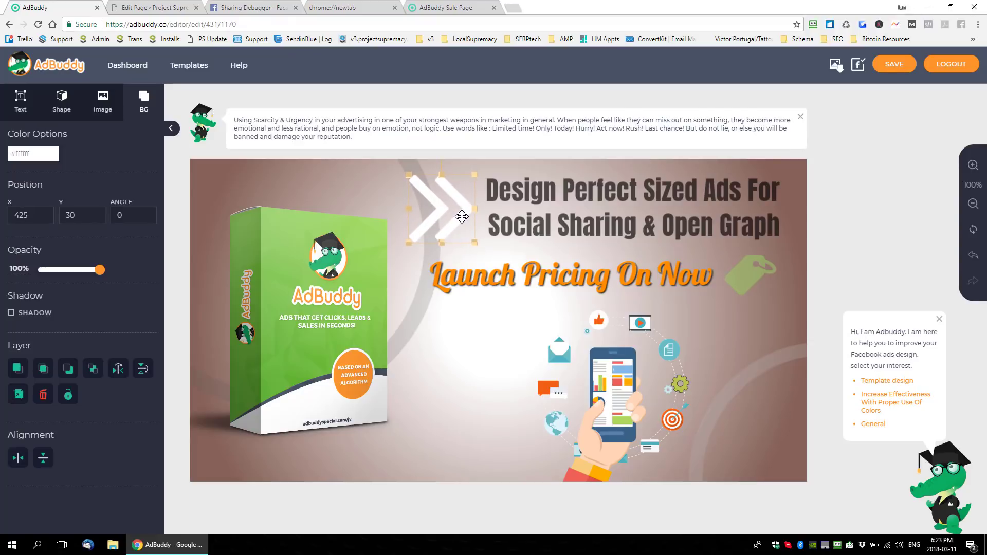
left_click_drag(410, 175, 445, 197)
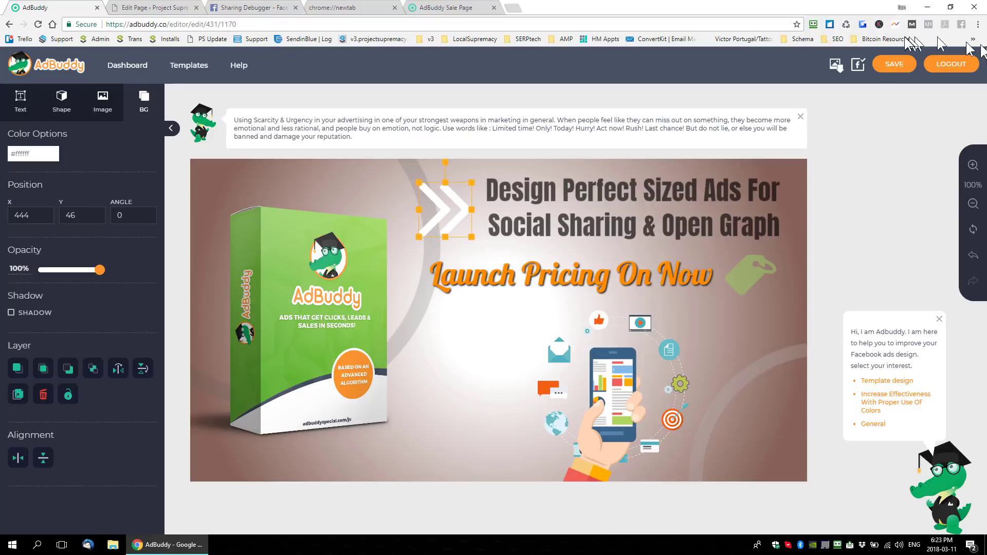
- Save the ad and download it as a PNG named AdBuddy.png in the desktop's Ad Buddy folder
left_click(894, 64)
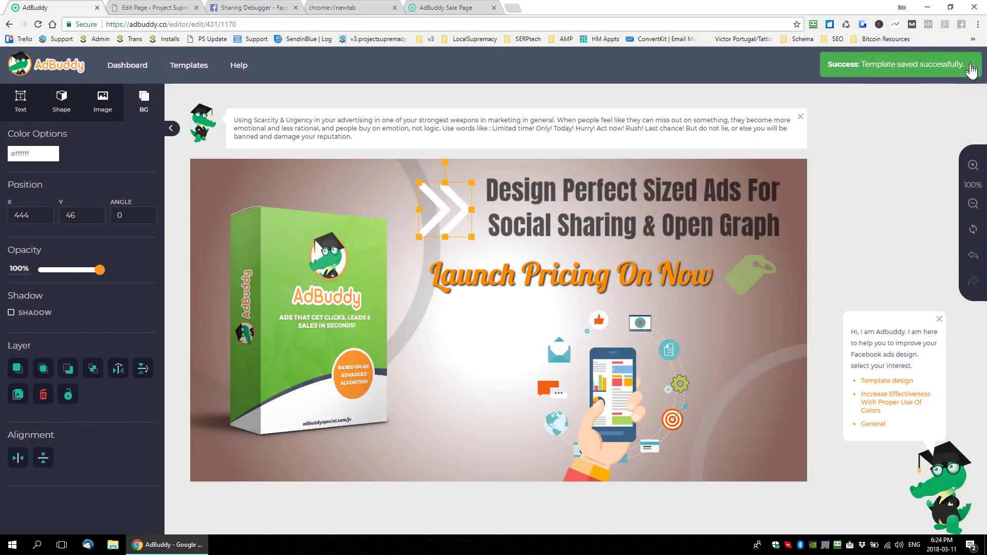
left_click(972, 68)
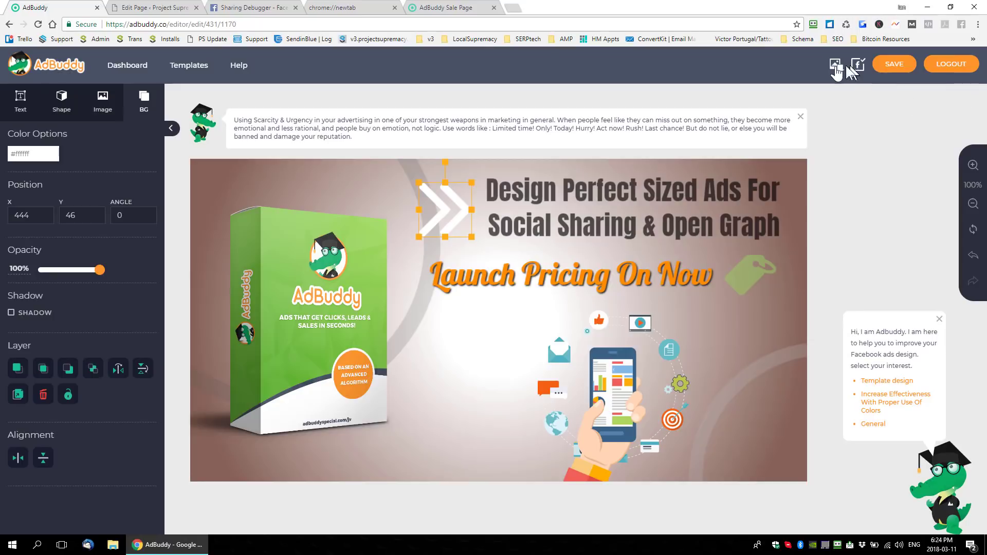
left_click(835, 66)
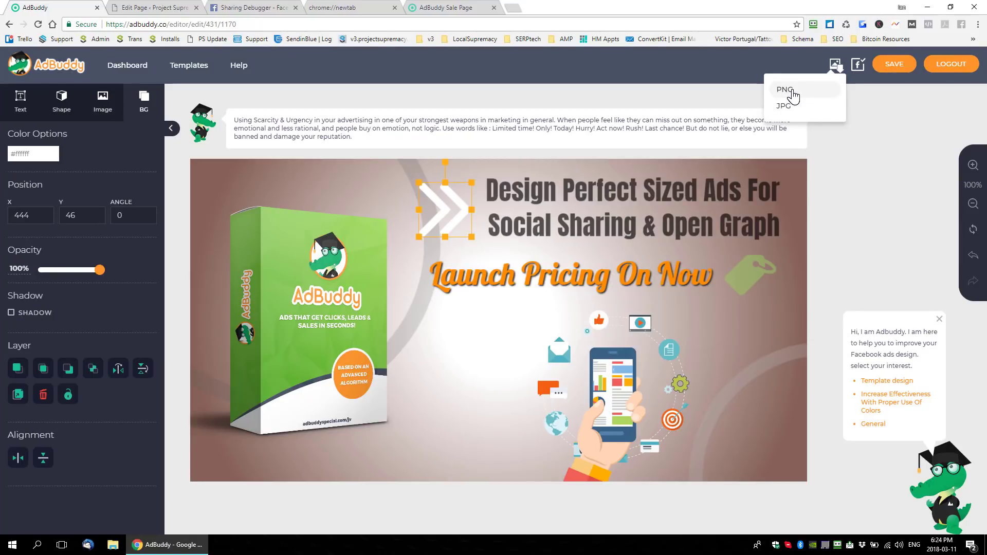
left_click(787, 90)
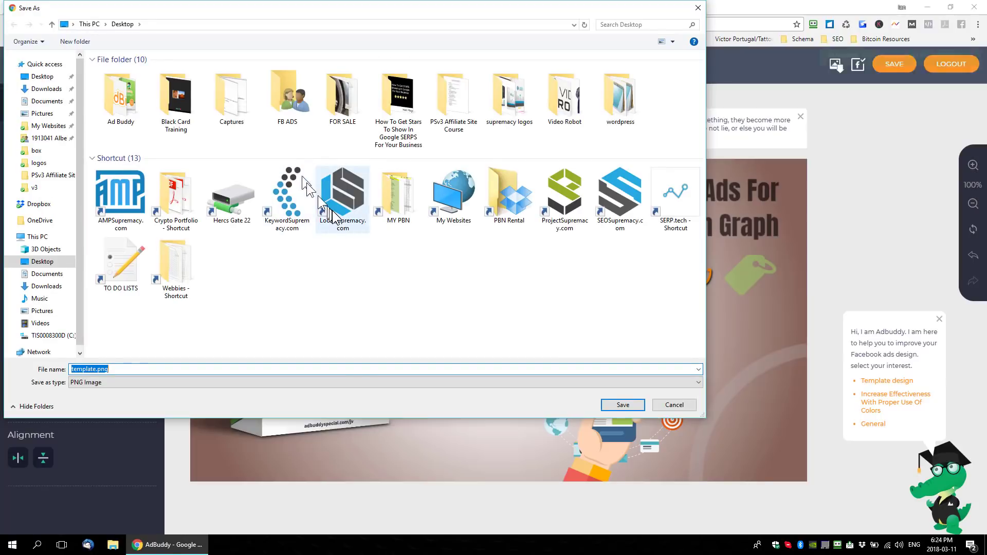
double_click(123, 106)
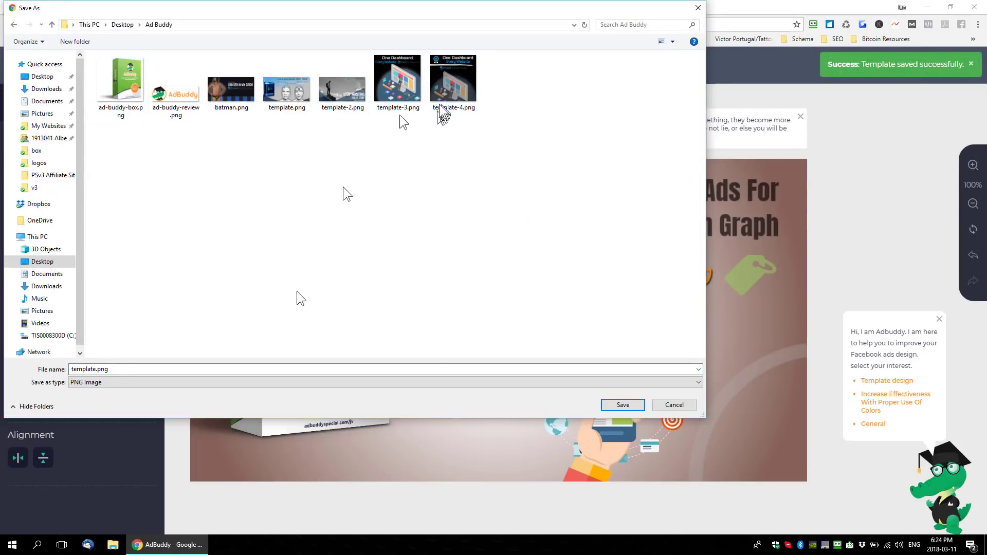
double_click(91, 368)
left_click_drag(97, 369, 38, 366)
type("AdBuddy")
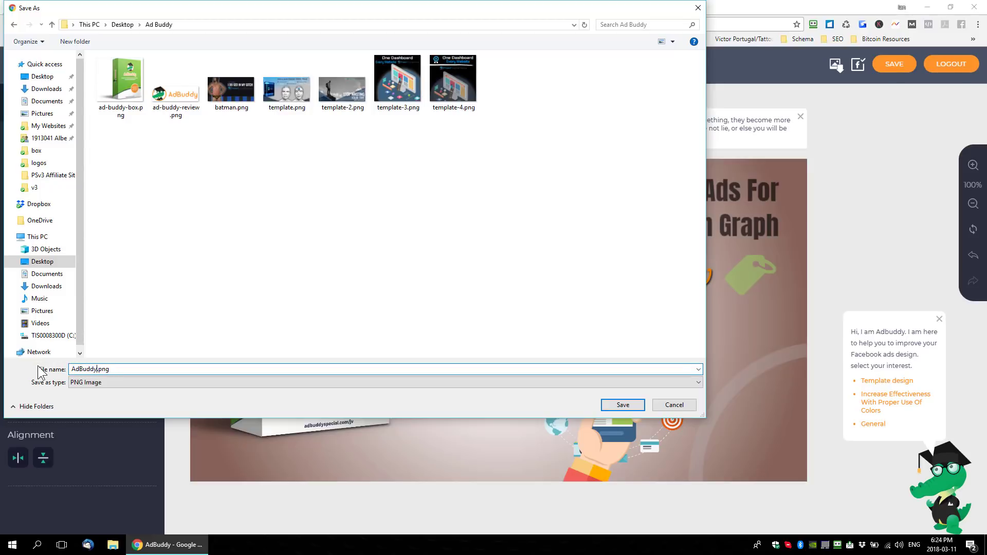
left_click(623, 405)
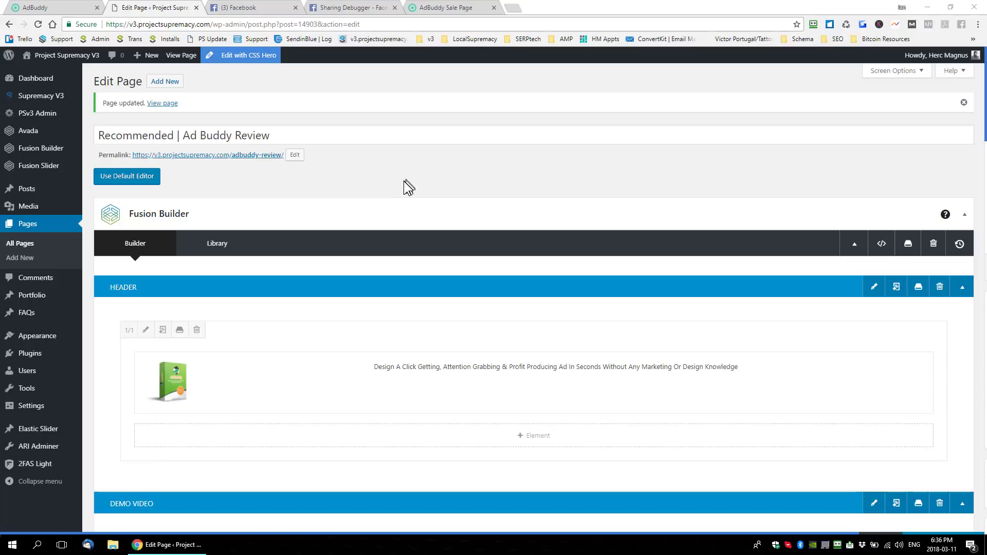
- Examine the WordPress page's Project Supremacy social settings: the Facebook OG title, description, image URL and preview
scroll(480, 195, "down", 8)
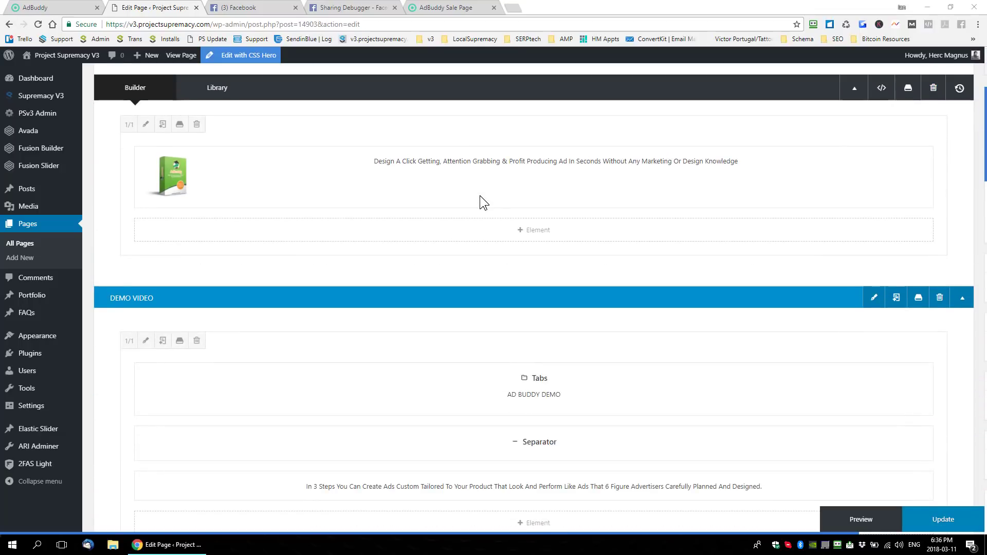
scroll(501, 247, "down", 12)
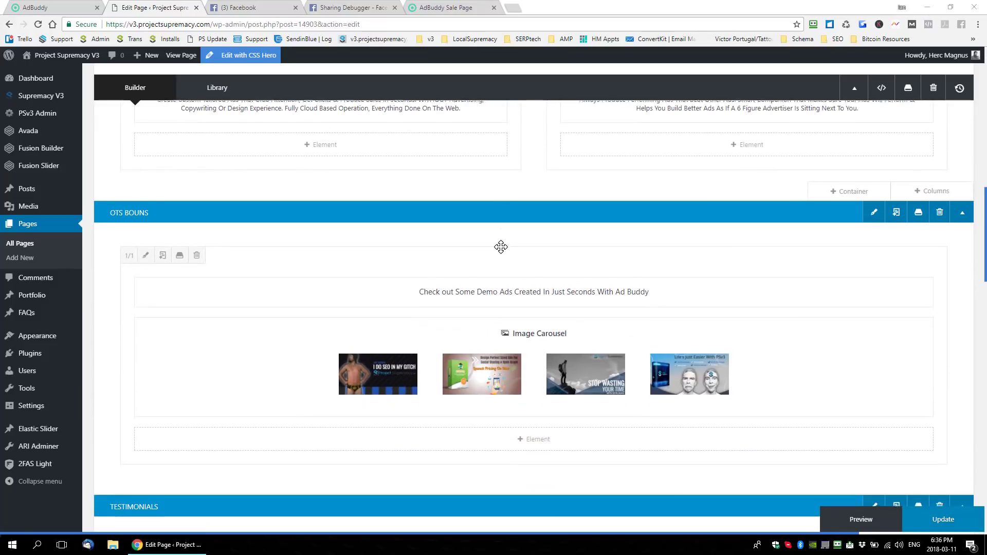
scroll(501, 247, "down", 5)
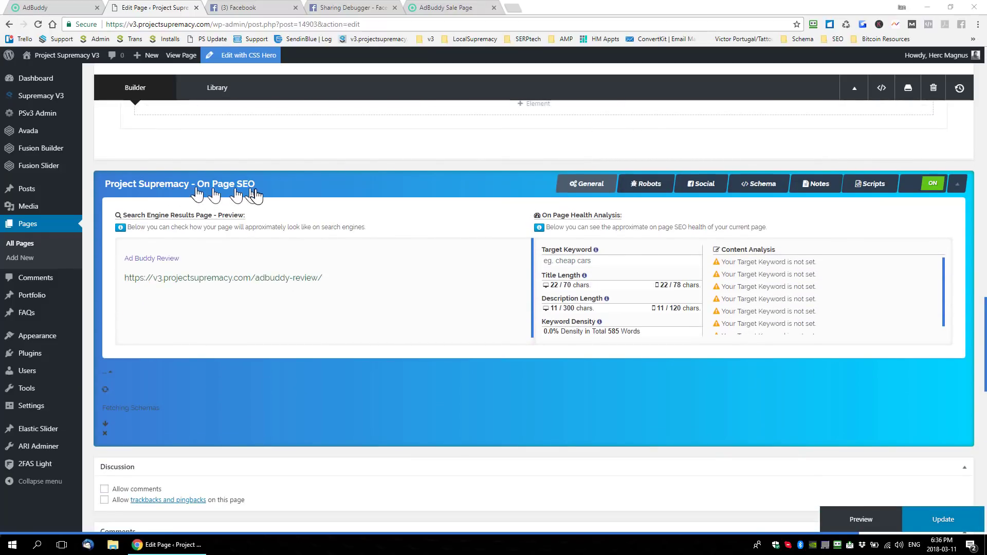
left_click(703, 191)
scroll(739, 298, "down", 3)
scroll(740, 299, "up", 2)
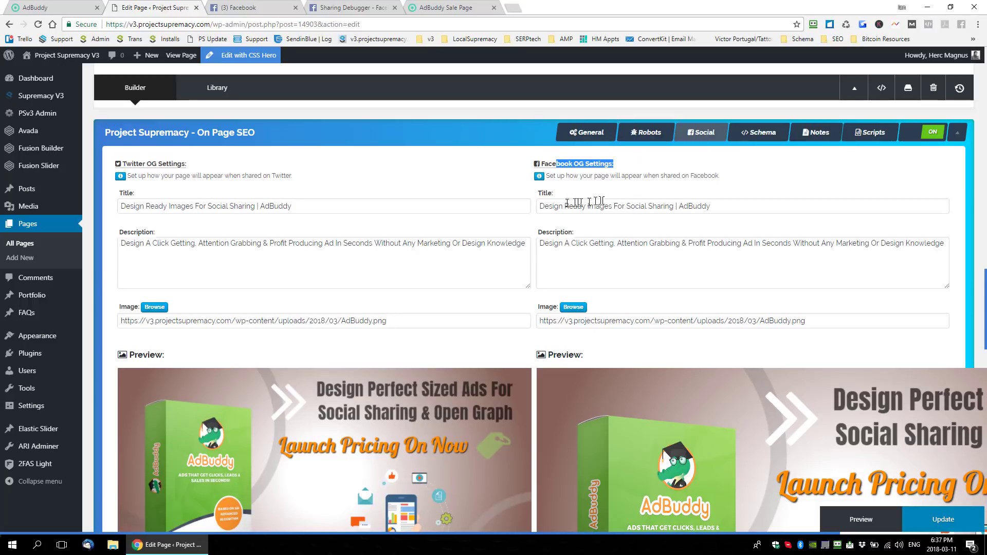
left_click_drag(573, 206, 551, 206)
left_click_drag(611, 201, 645, 206)
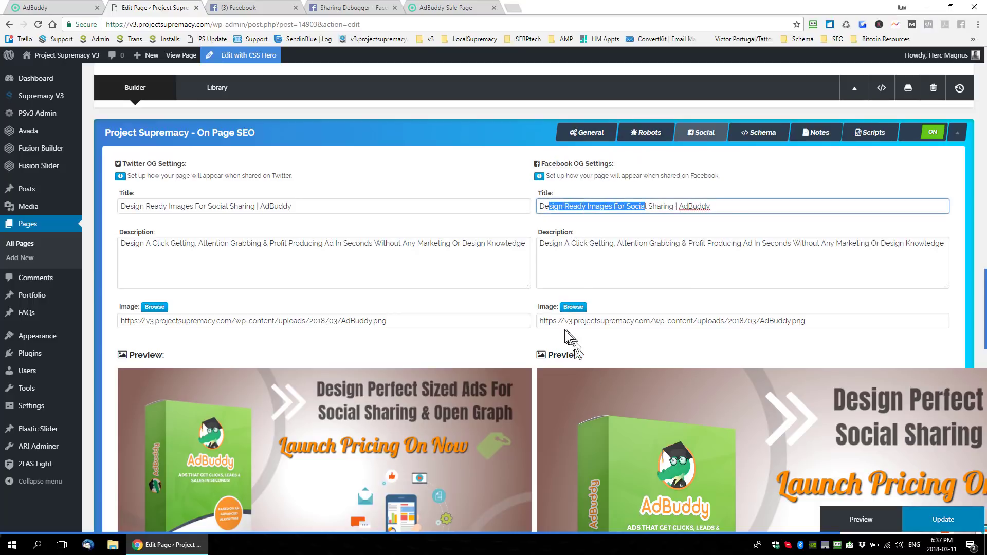
left_click_drag(548, 320, 693, 322)
scroll(751, 401, "down", 2)
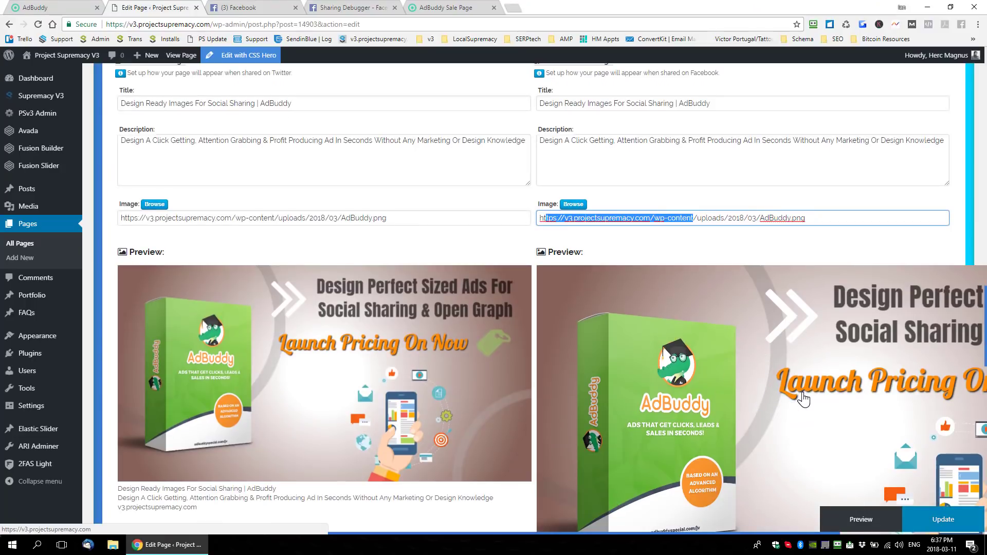
scroll(803, 400, "up", 2)
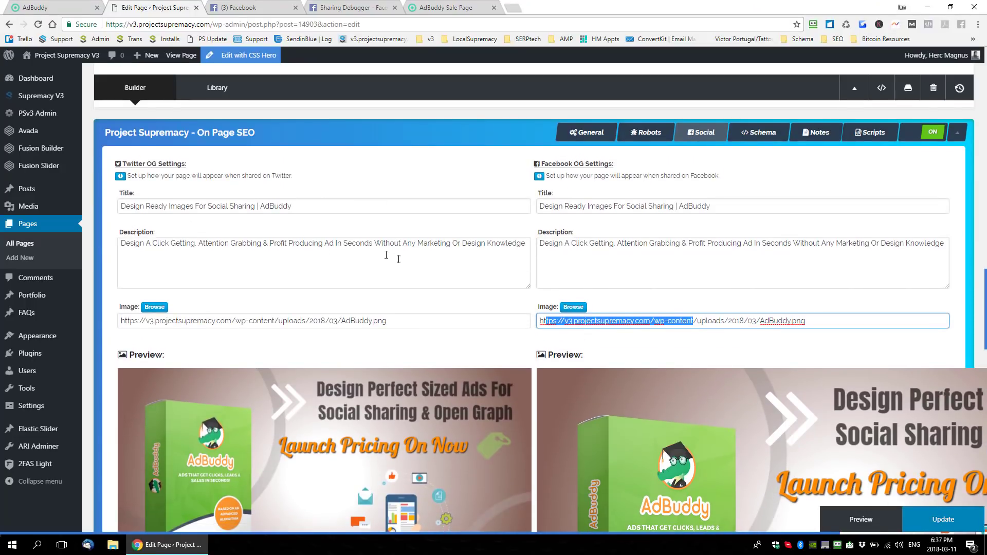
- Update the Ad Buddy Review page, copy its permalink address and switch to Facebook
left_click(941, 522)
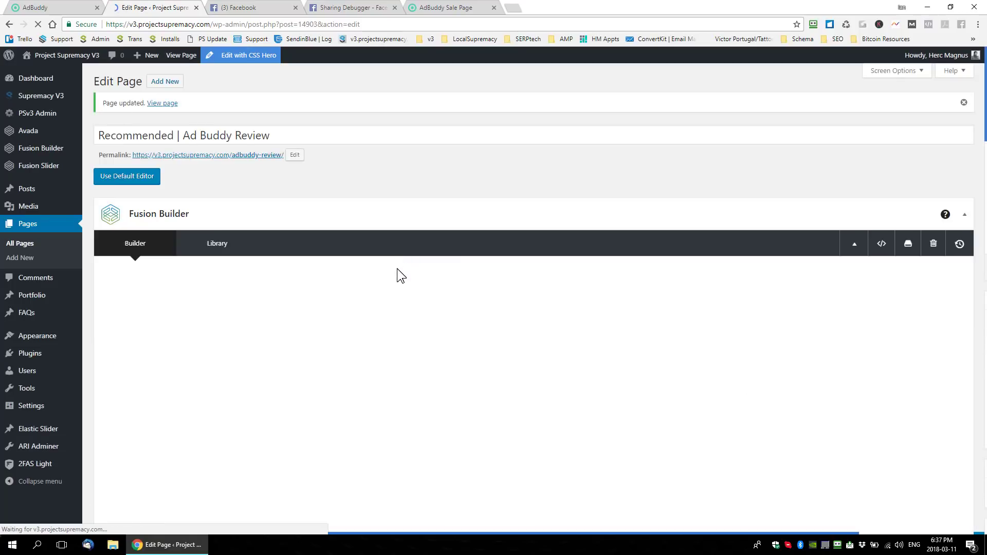
right_click(234, 156)
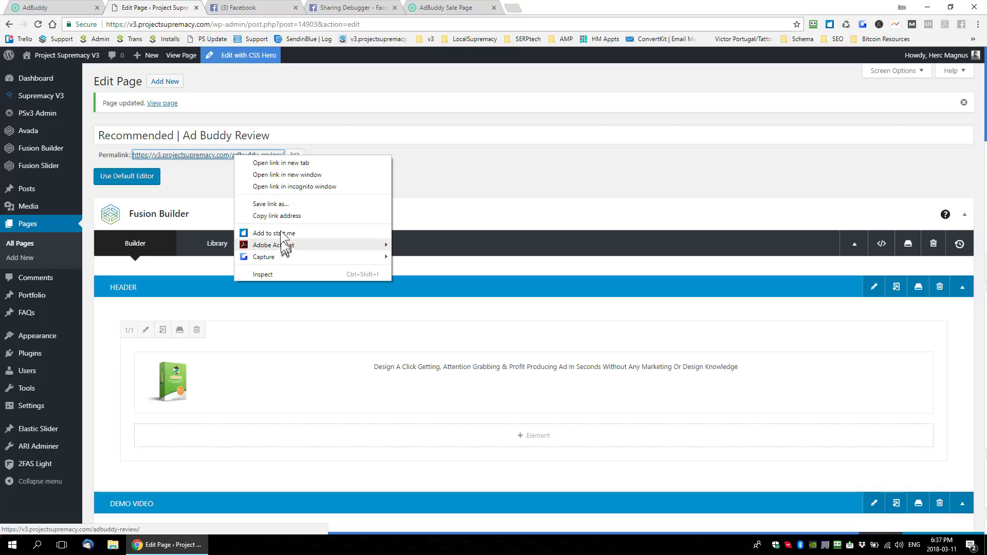
left_click(282, 216)
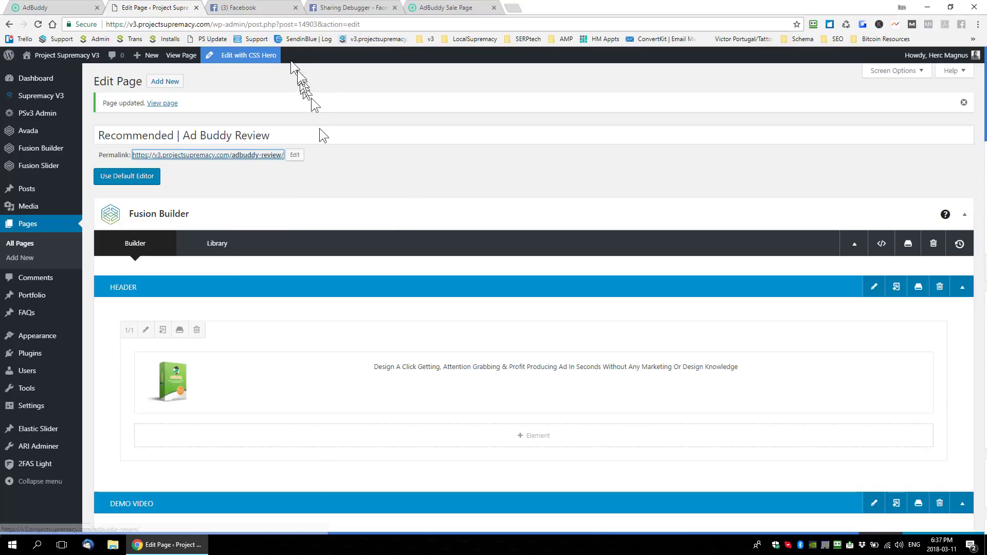
left_click(246, 8)
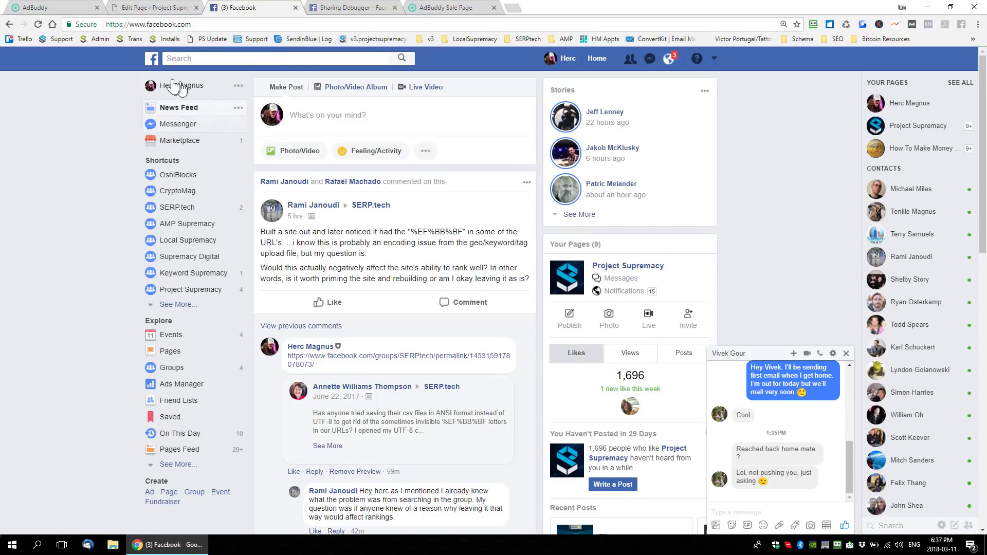
left_click(341, 116)
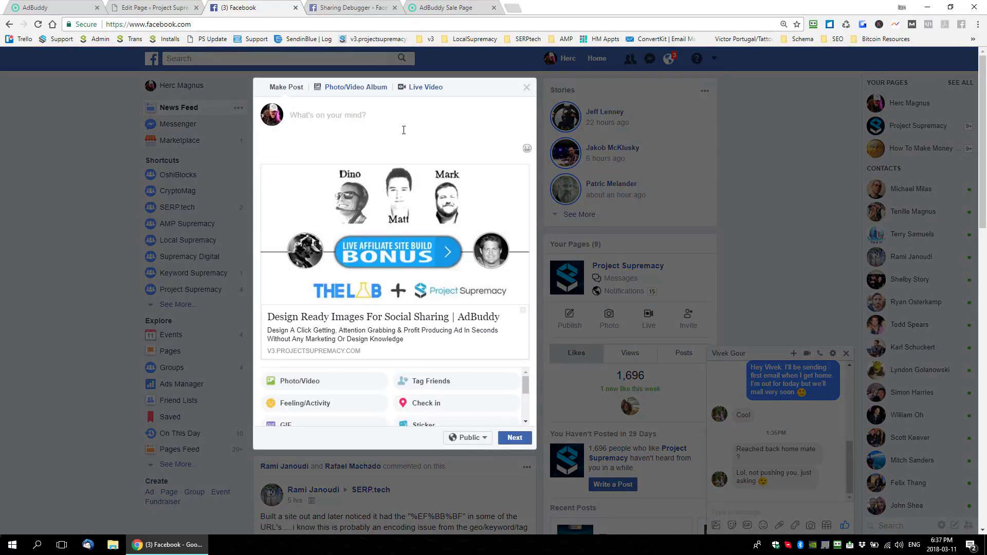
type("https://v3.projectsupremacy.com/adbuddy-review/")
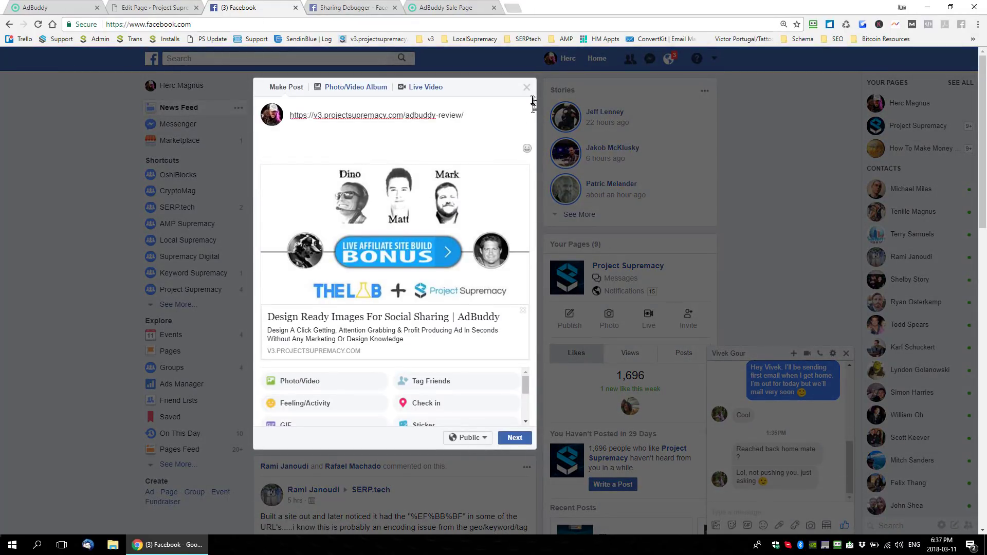
left_click(521, 174)
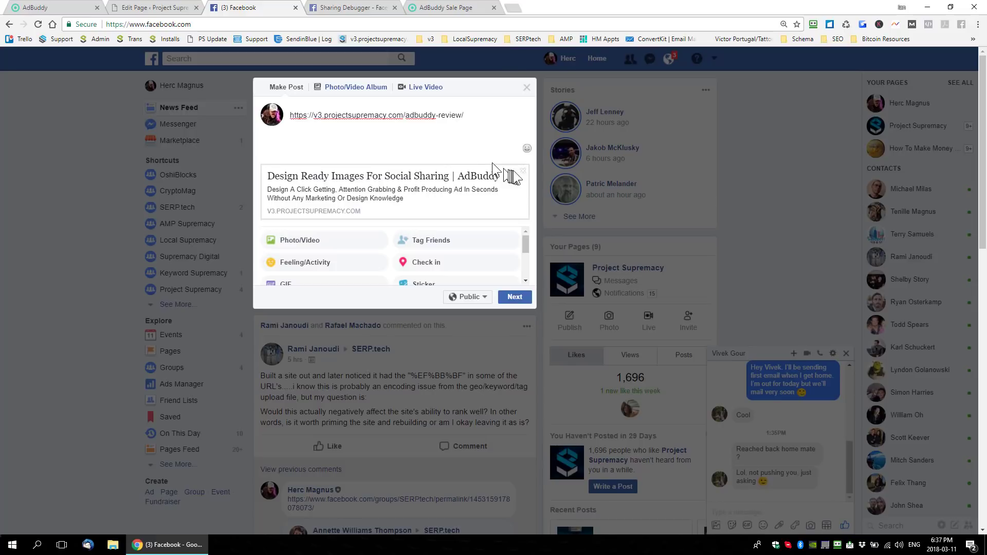
left_click(523, 173)
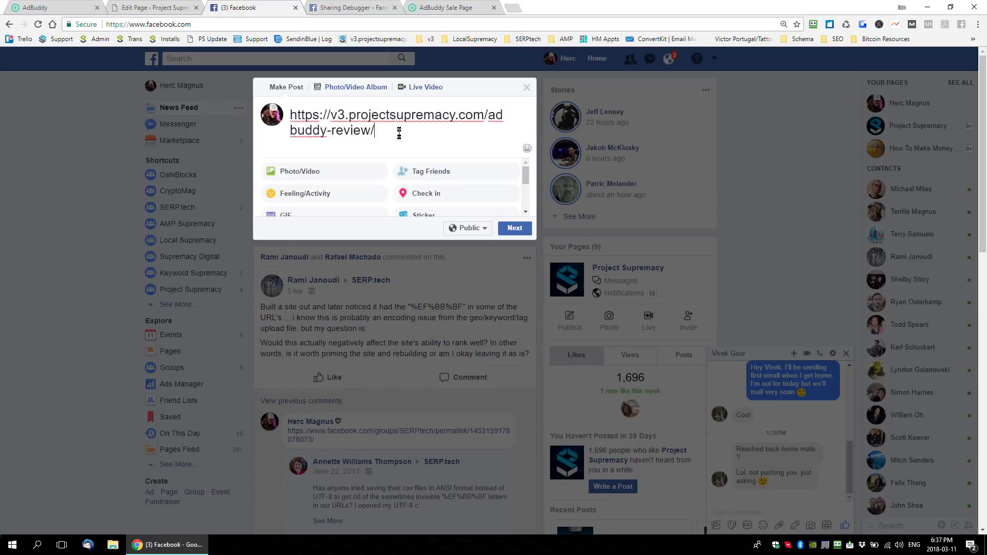
left_click(526, 89)
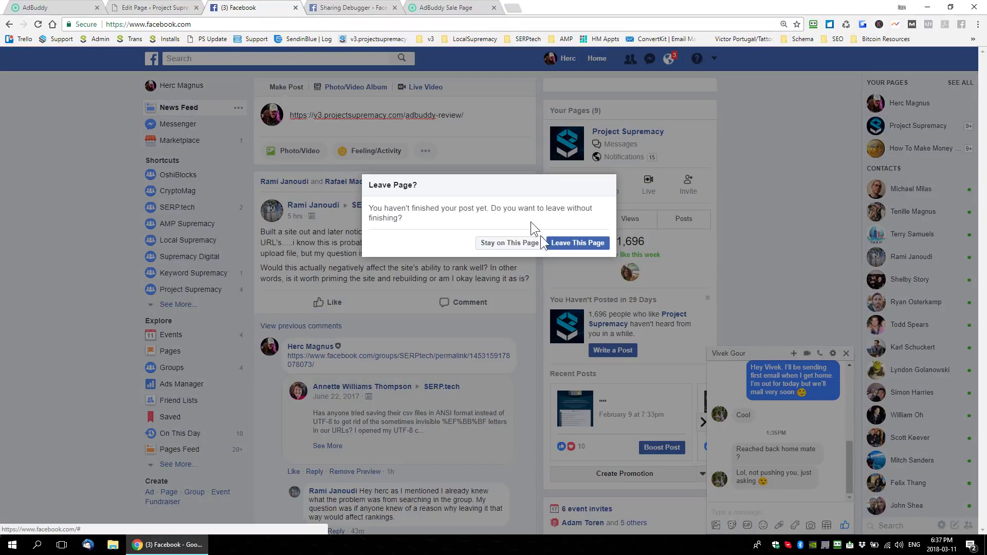
- Leave the news feed for the profile timeline and paste the copied adbuddy-review link into a new post to preview it
left_click(562, 247)
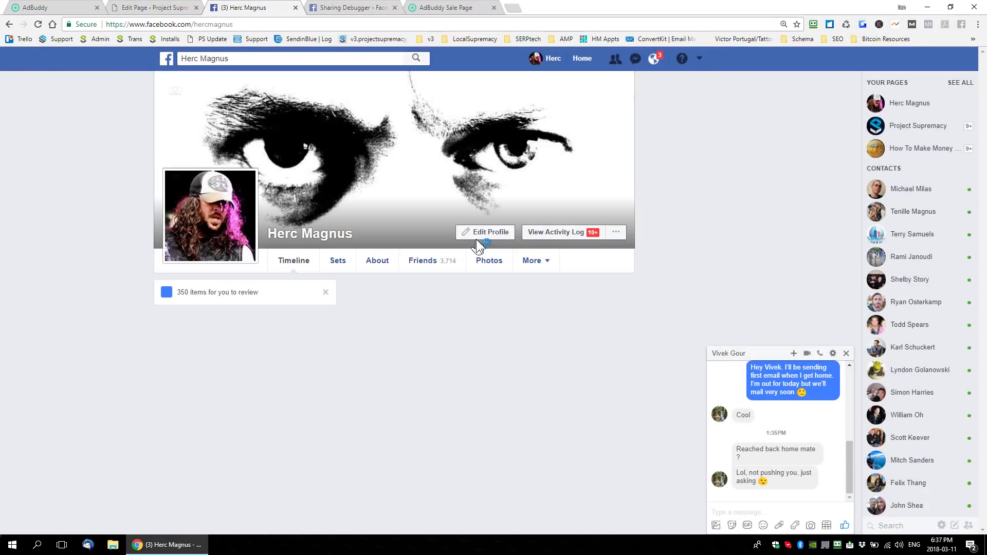
left_click(470, 318)
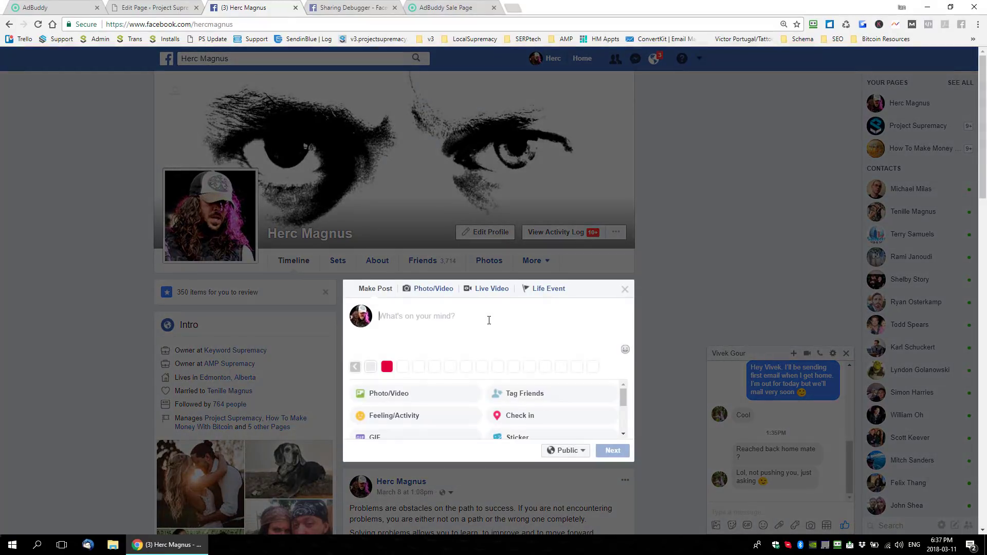
type("https://v3.projectsupremacy.com/adbuddy-review/")
scroll(520, 346, "down", 2)
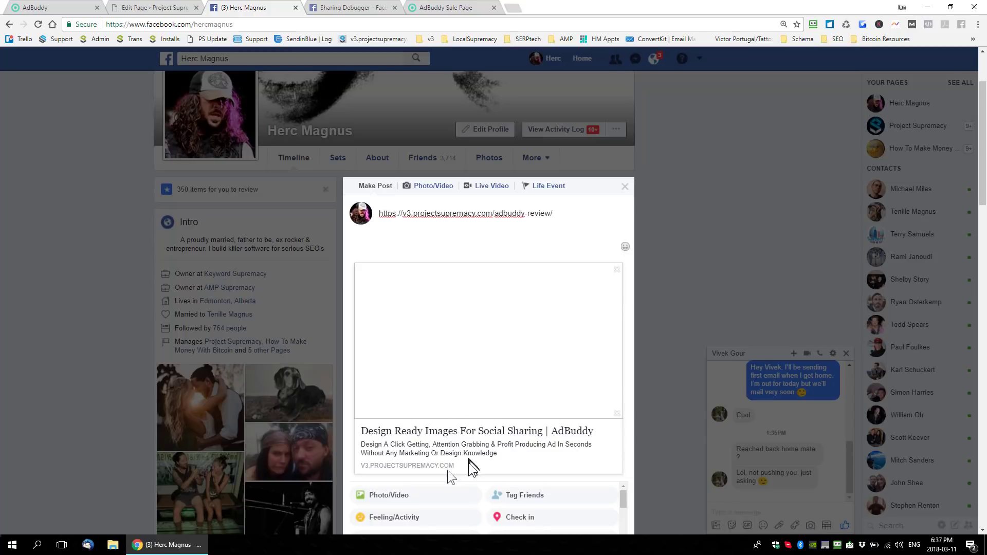
scroll(495, 465, "down", 1)
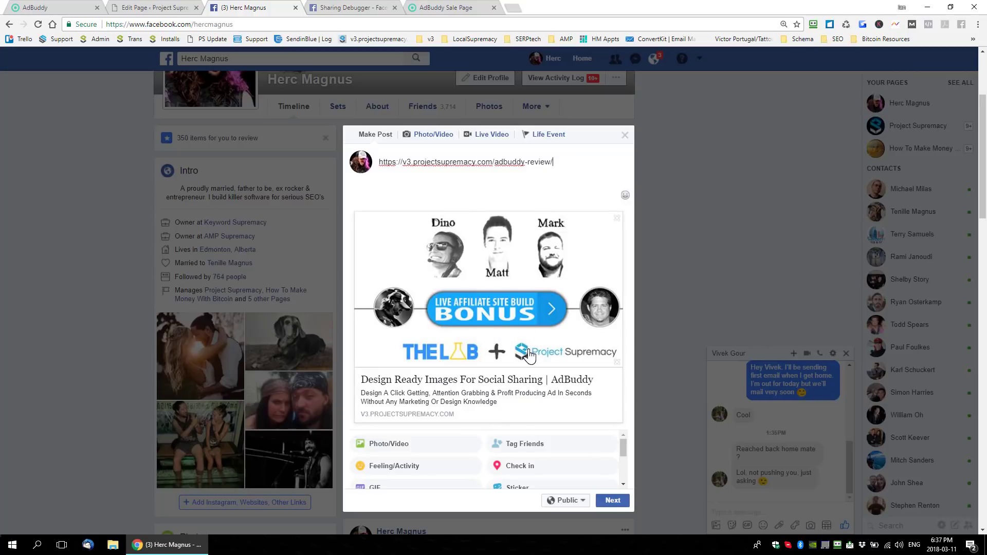
left_click(344, 13)
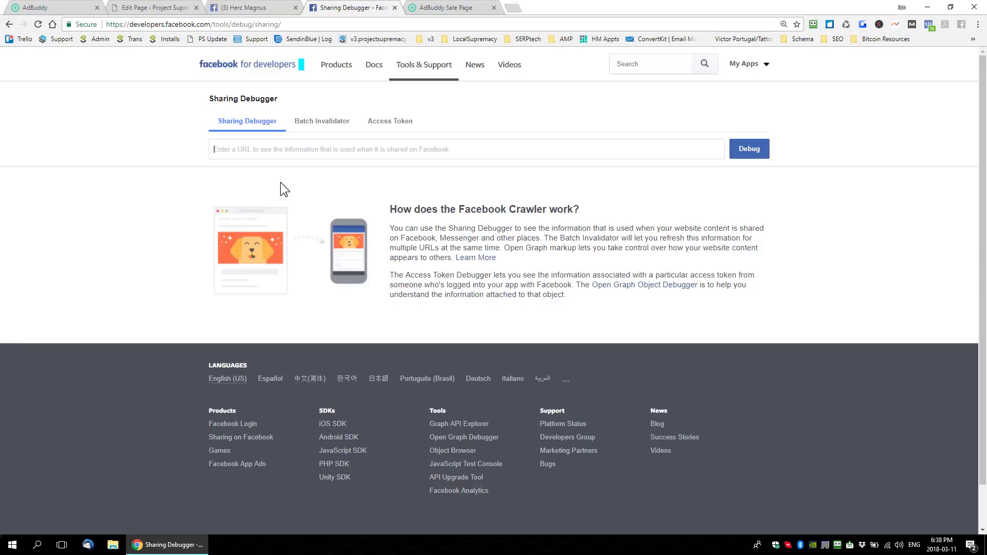
type("https://v3.projectsupremacy.com/adbuddy-review/")
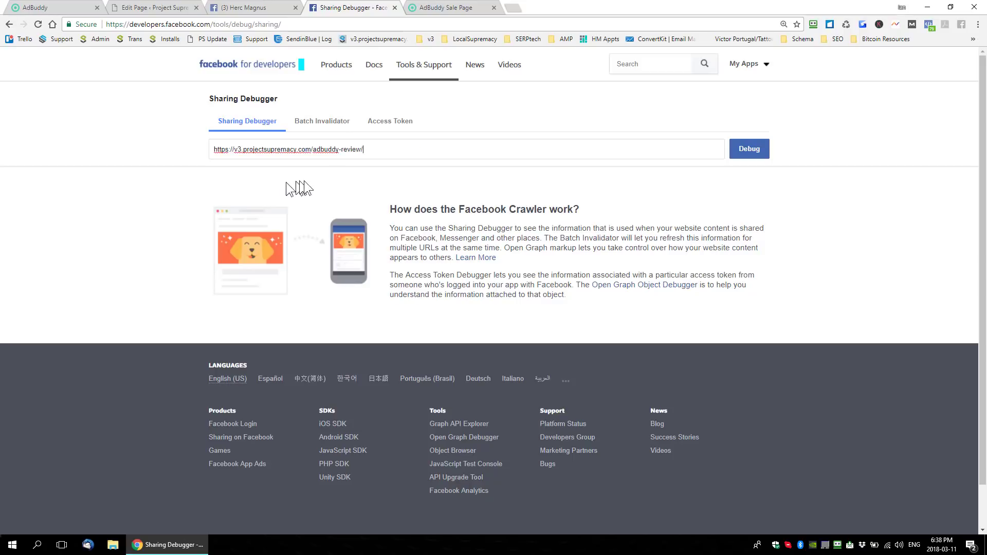
left_click(745, 147)
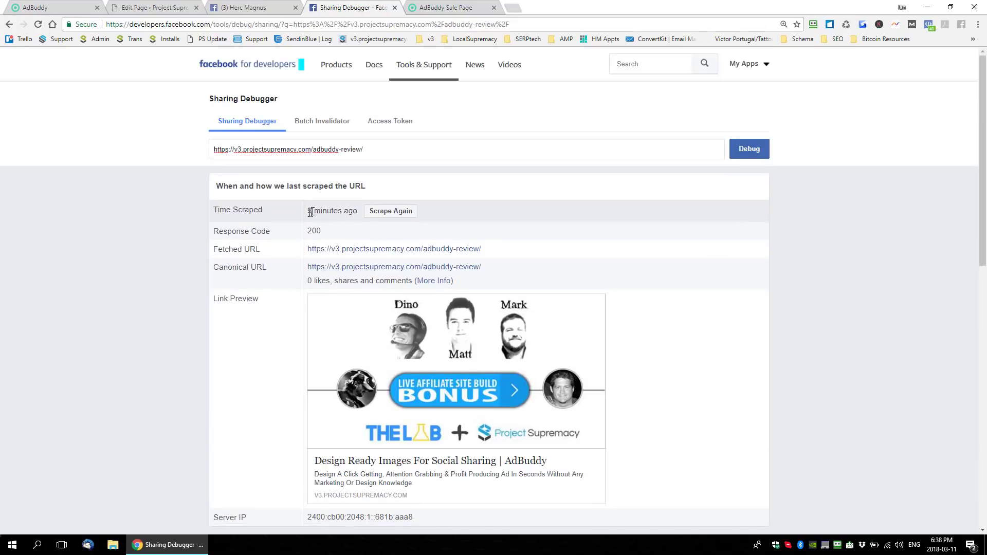
left_click_drag(308, 211, 326, 212)
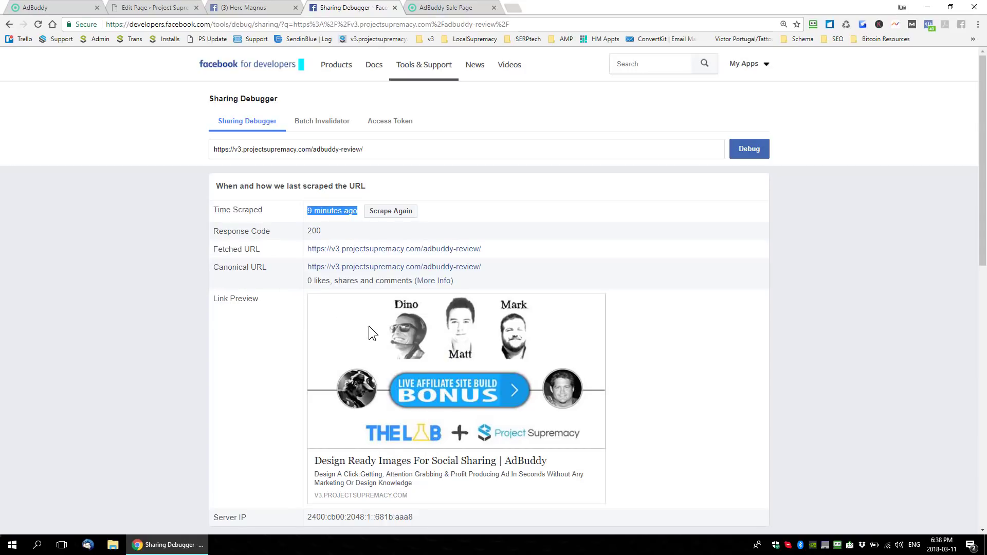
- Scrape the adbuddy-review URL again, twice, checking the link preview image after each scrape
left_click(388, 216)
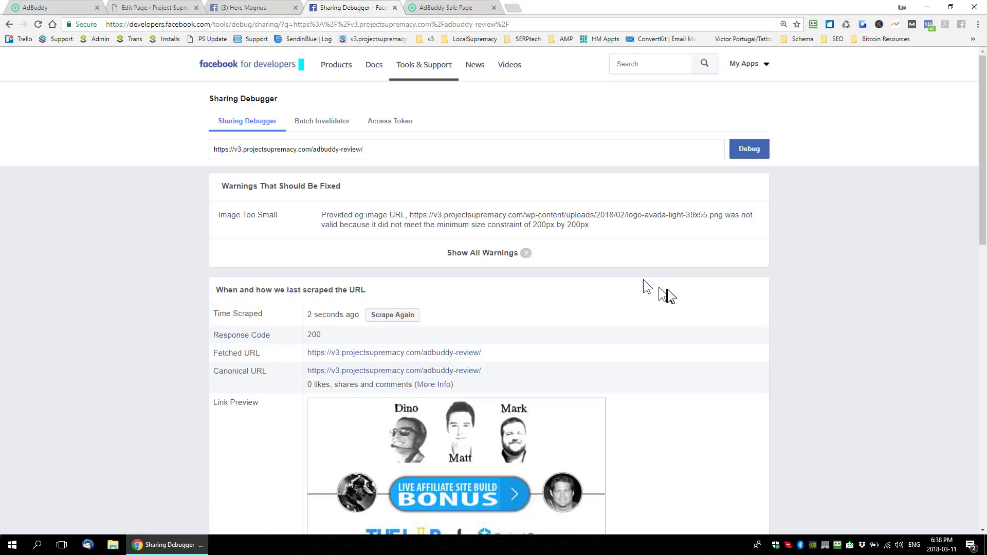
scroll(671, 289, "down", 3)
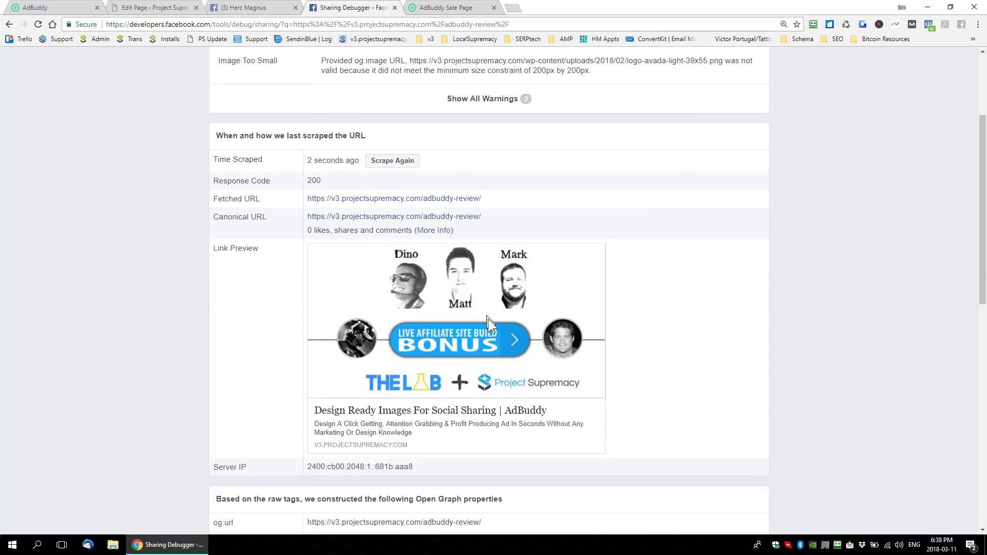
scroll(484, 320, "up", 2)
left_click(394, 262)
scroll(638, 324, "down", 1)
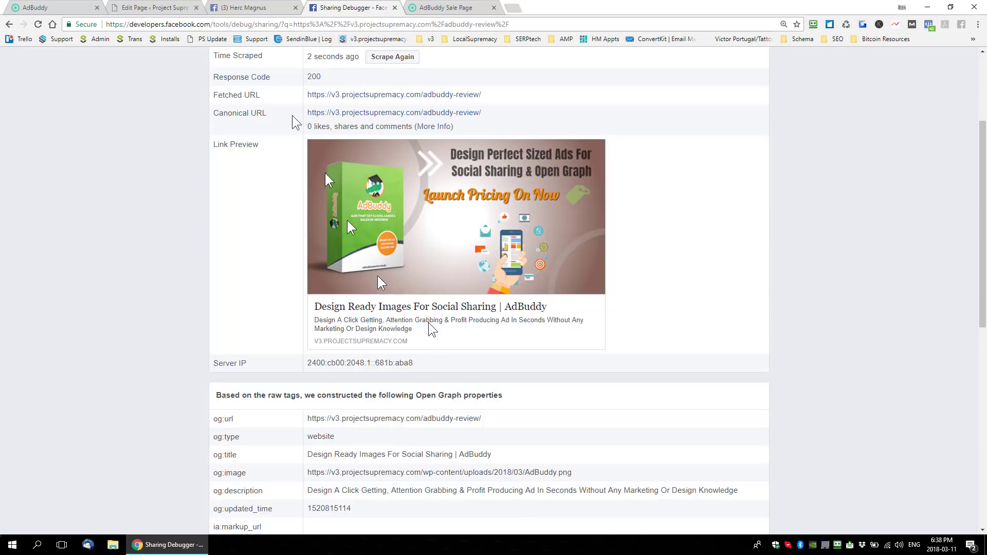
- Switch to the Facebook timeline and publish the prepared adbuddy-review link post publicly
left_click(242, 10)
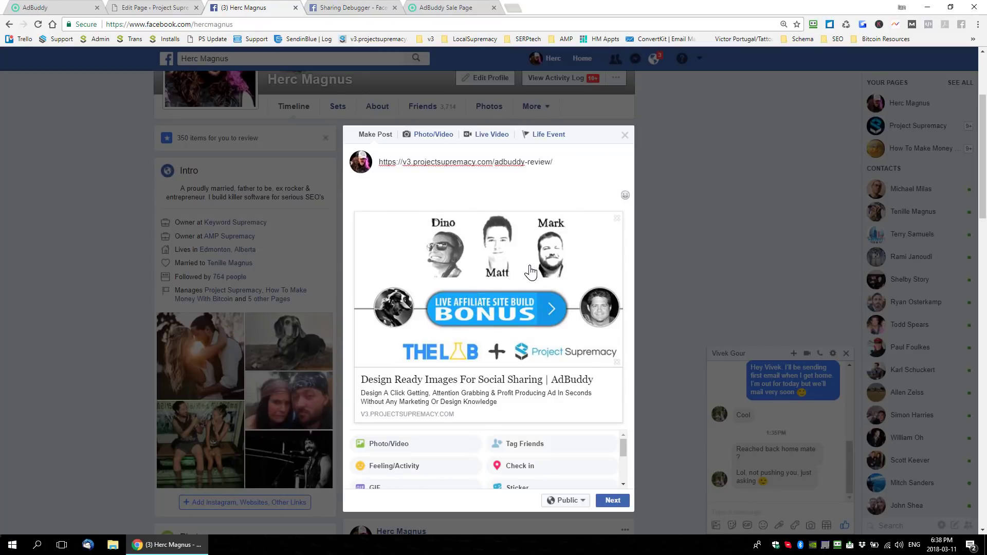
left_click(613, 500)
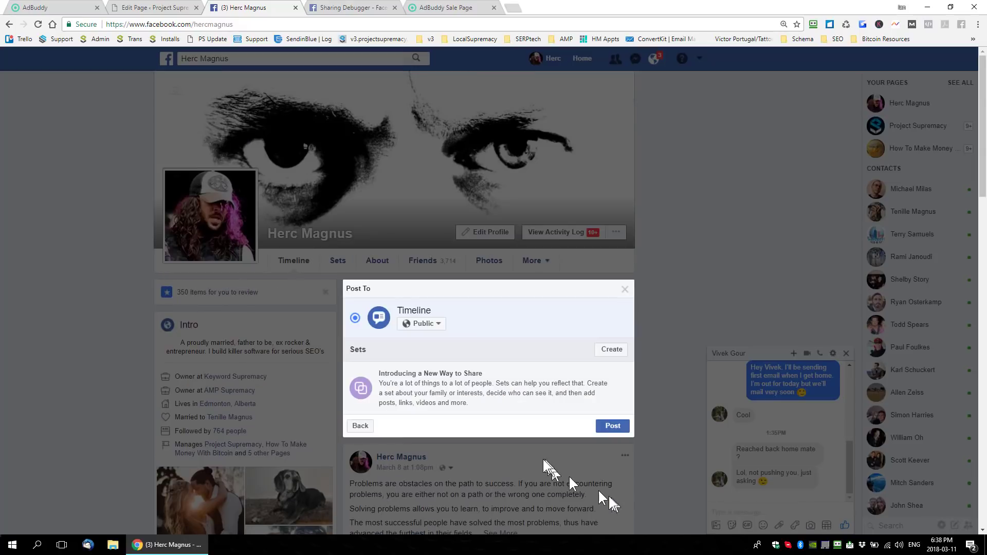
left_click(604, 431)
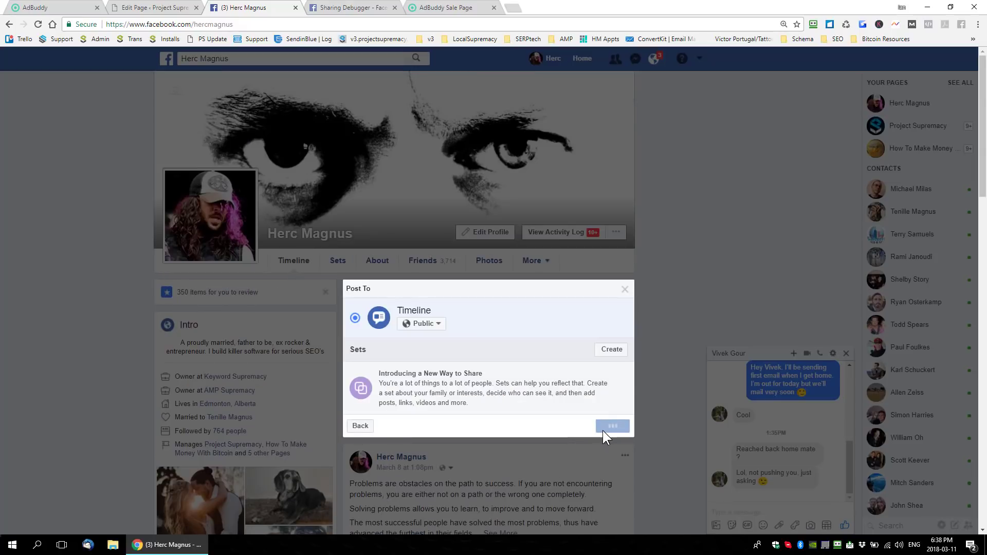
scroll(569, 405, "down", 3)
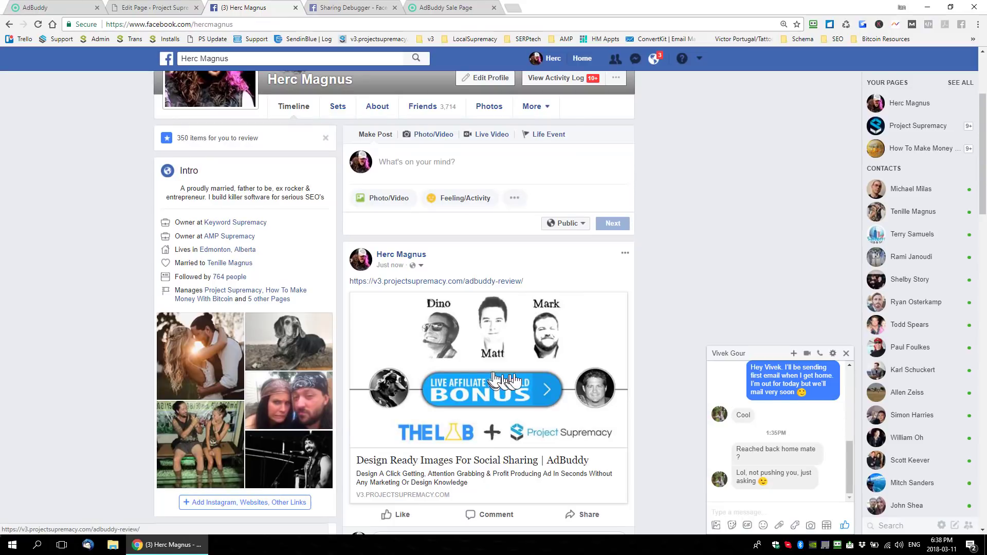
- Refresh the share attachment of the new adbuddy-review post and save the refreshed version
left_click(625, 253)
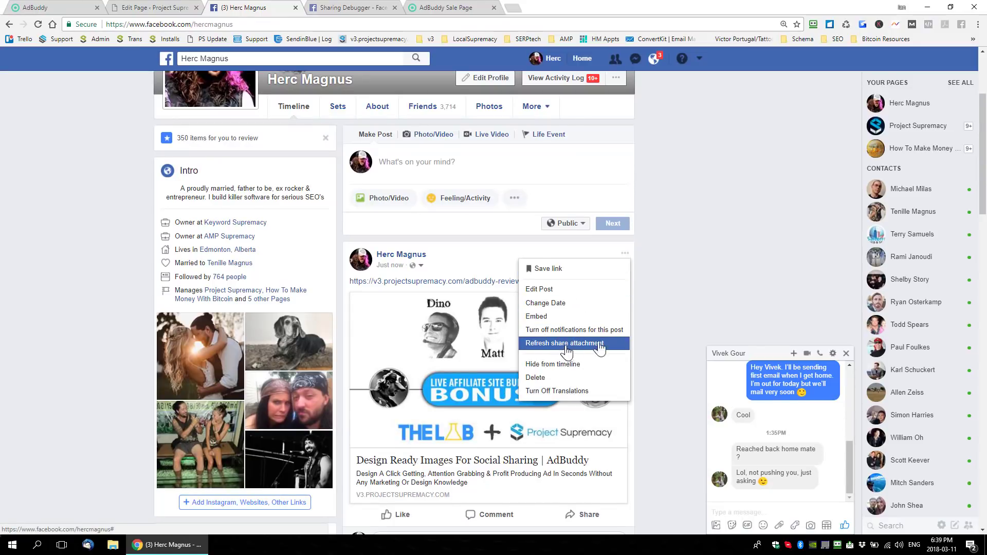
left_click(695, 308)
left_click(624, 254)
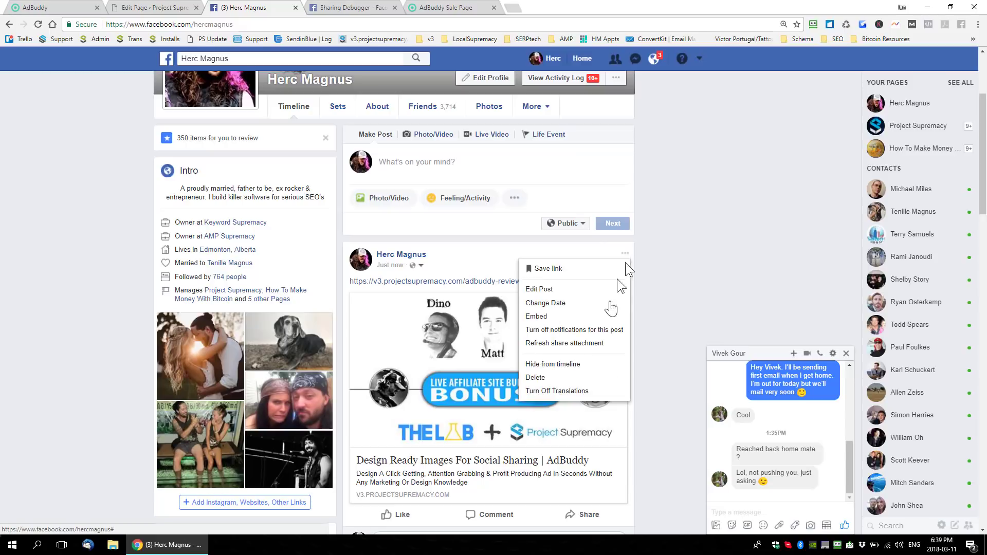
left_click(577, 345)
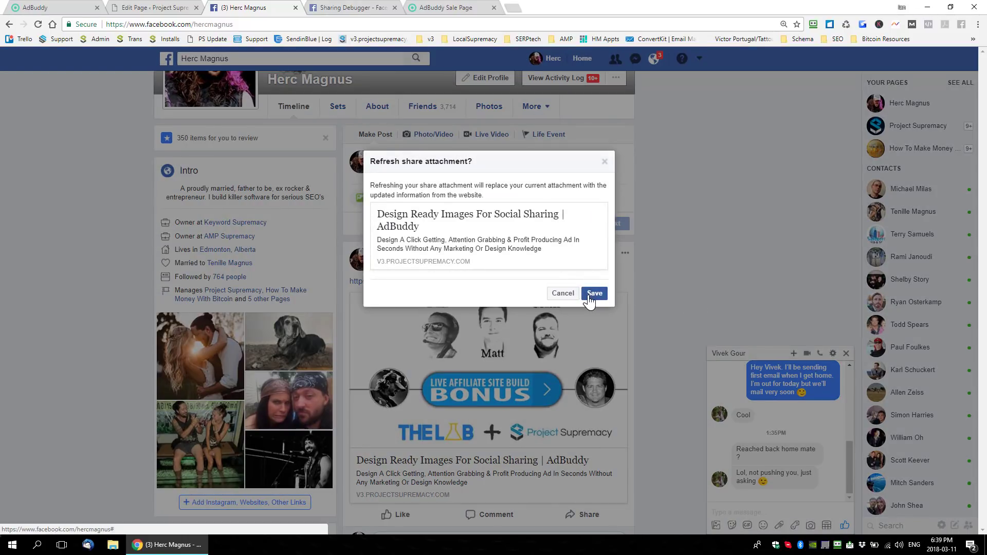
left_click(591, 295)
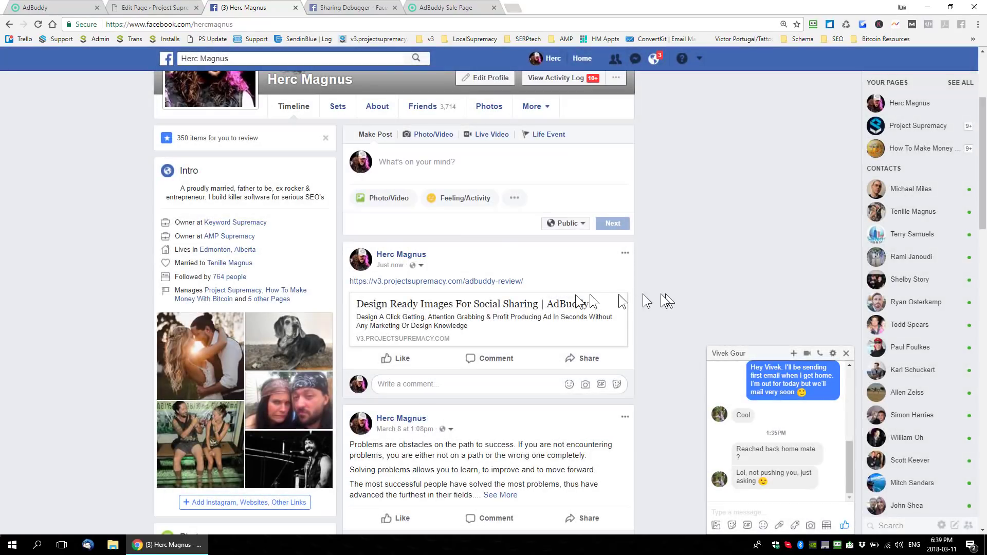
left_click(624, 254)
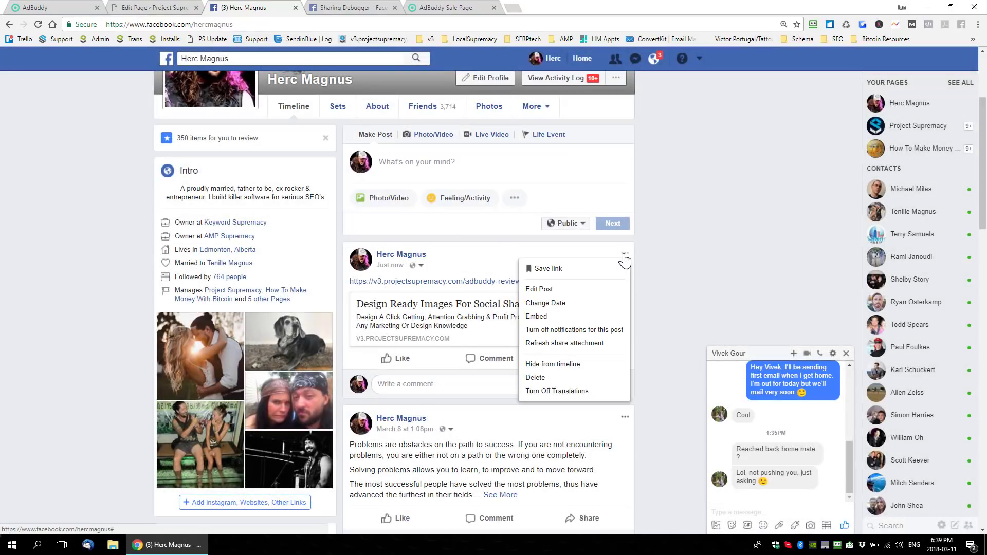
left_click(562, 345)
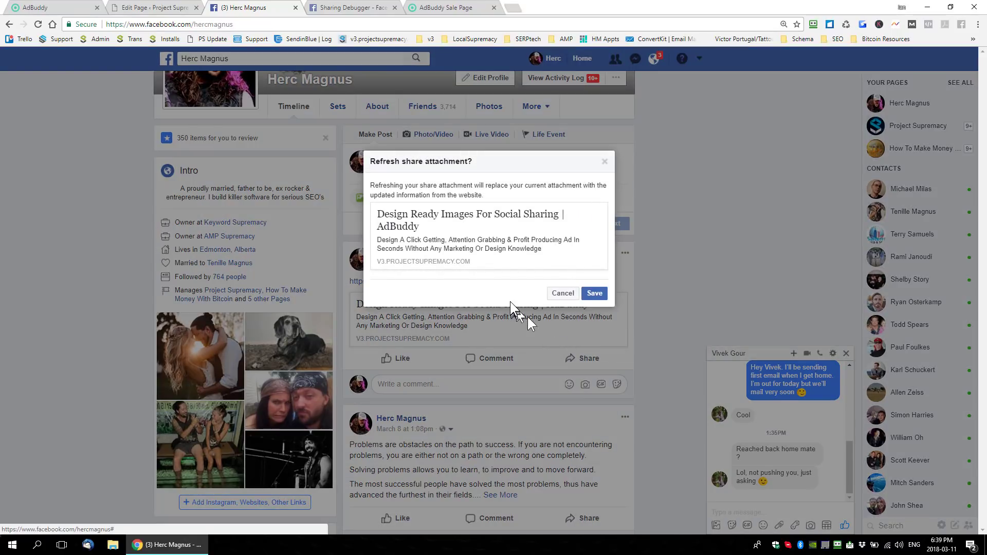
left_click(563, 294)
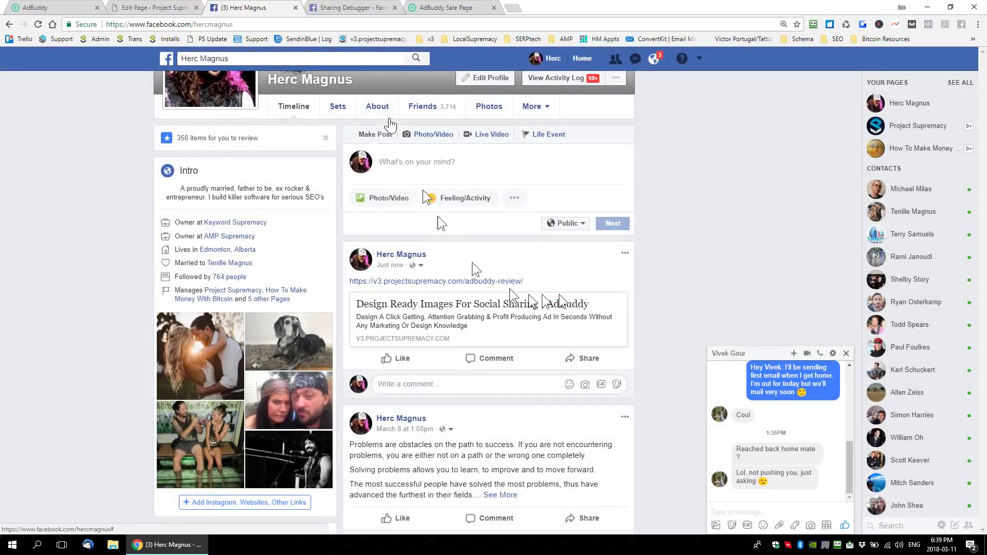
- Switch to the Sharing Debugger, scrape the adbuddy-review URL again and copy the fetched URL's link
left_click(354, 7)
scroll(404, 216, "up", 3)
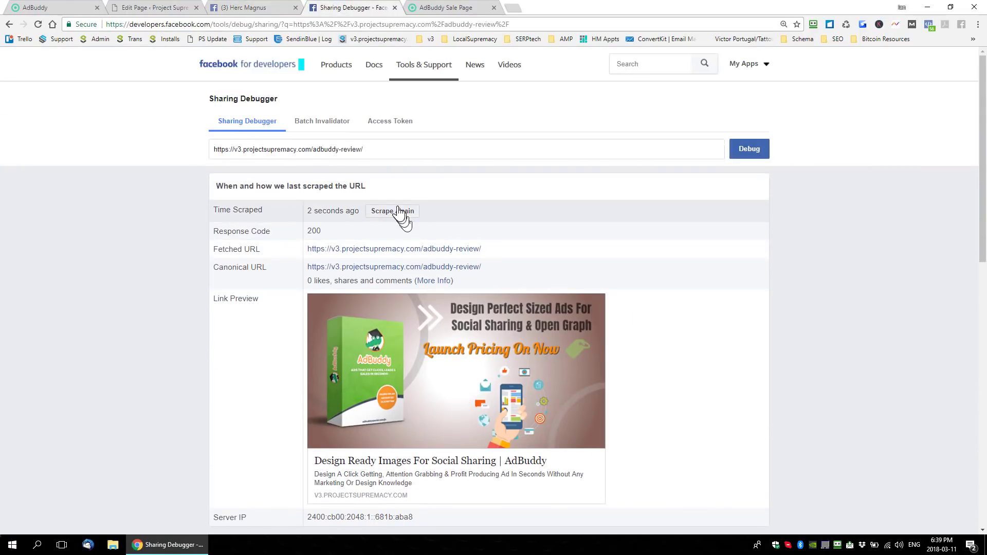
left_click(398, 212)
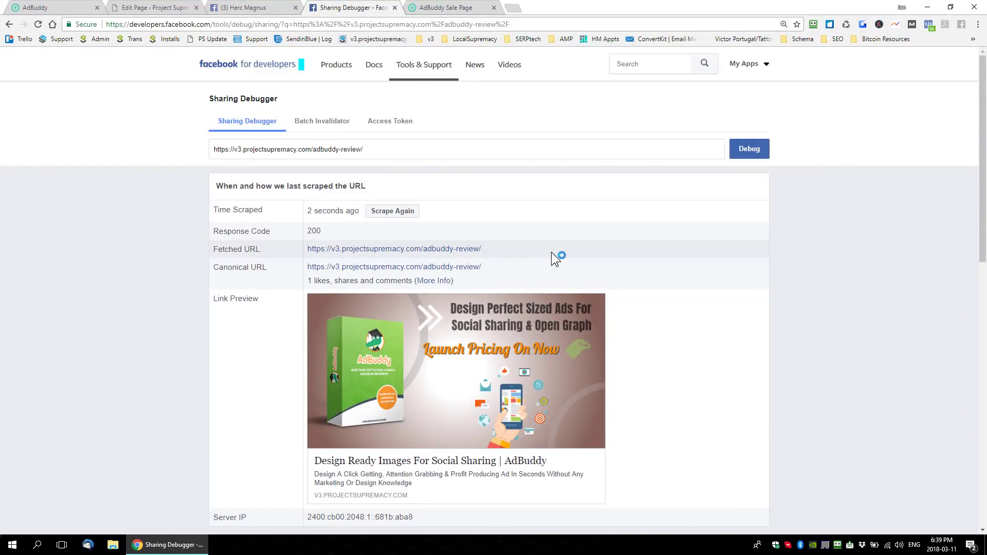
left_click_drag(505, 252, 344, 248)
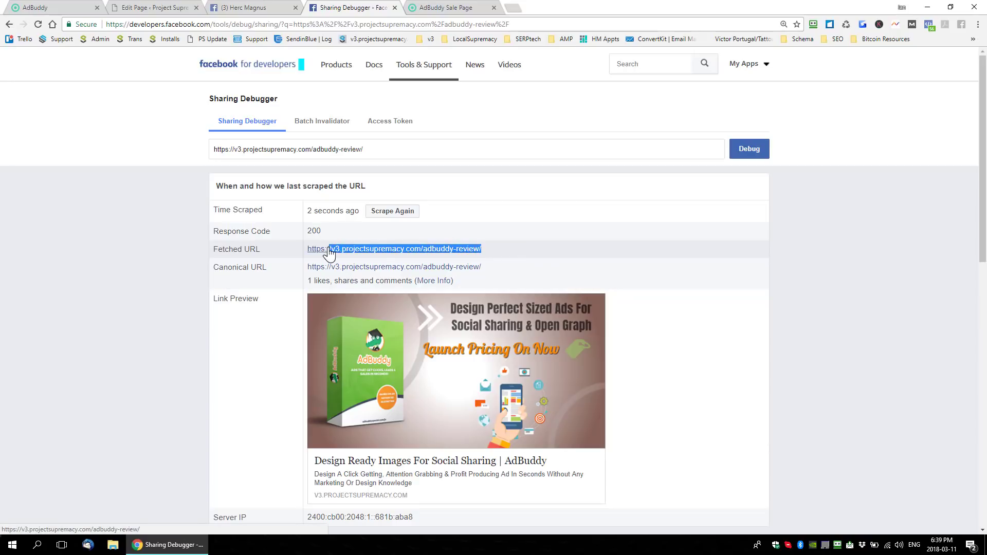
right_click(330, 252)
left_click(375, 308)
- Return to the Facebook timeline and refresh the adbuddy-review post's share attachment once more, saving it
left_click(246, 7)
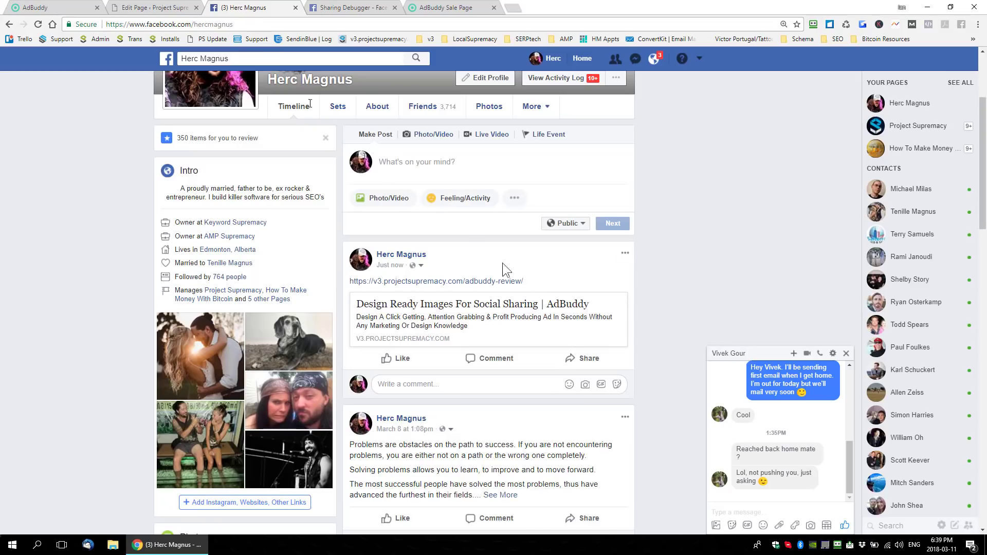
left_click(625, 253)
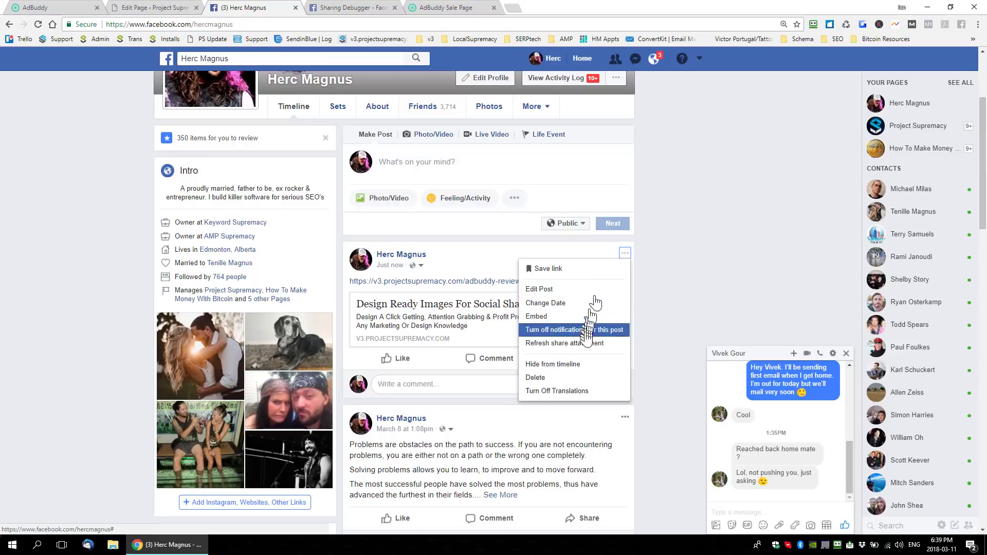
left_click(580, 343)
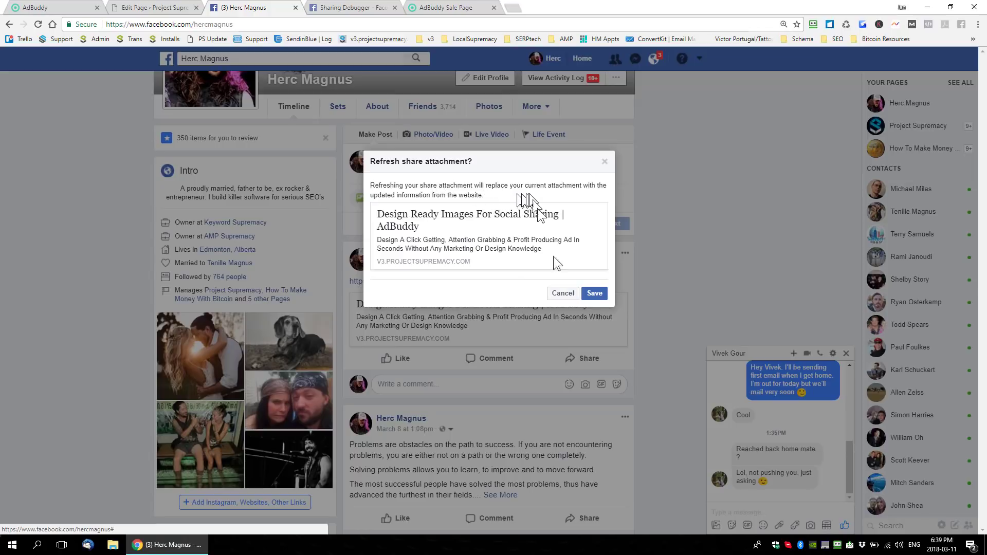
left_click(594, 293)
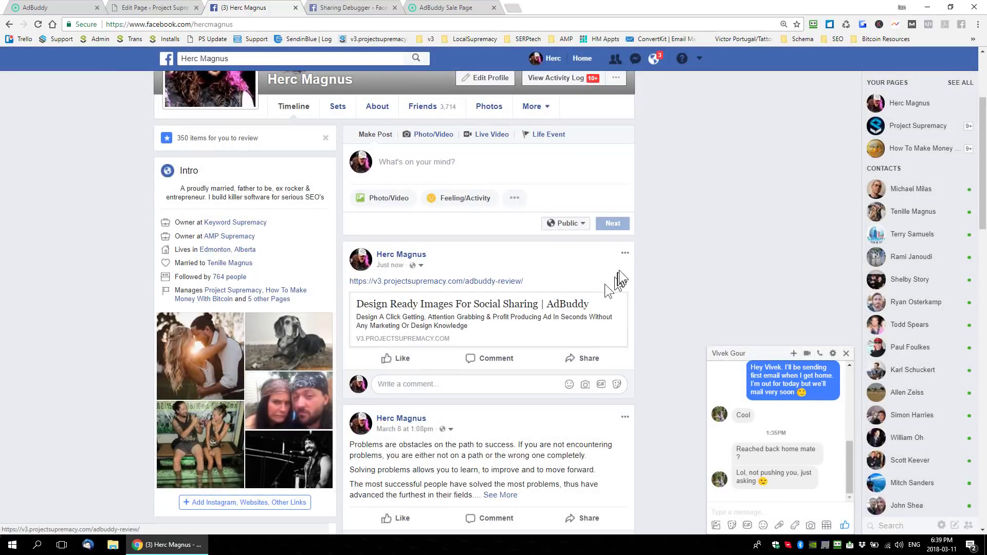
- Delete the adbuddy-review post from the timeline
left_click(625, 253)
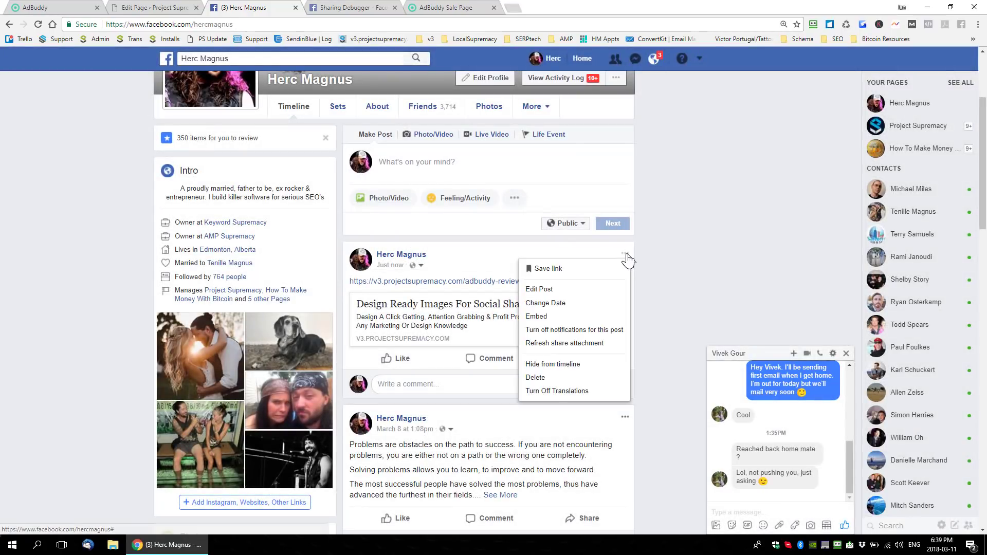
left_click(535, 378)
left_click(585, 253)
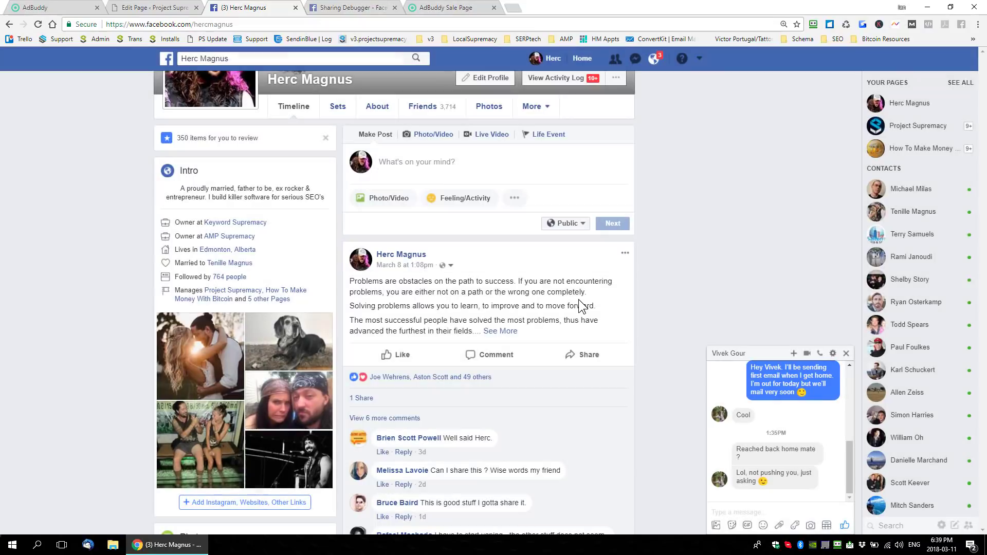
left_click(465, 162)
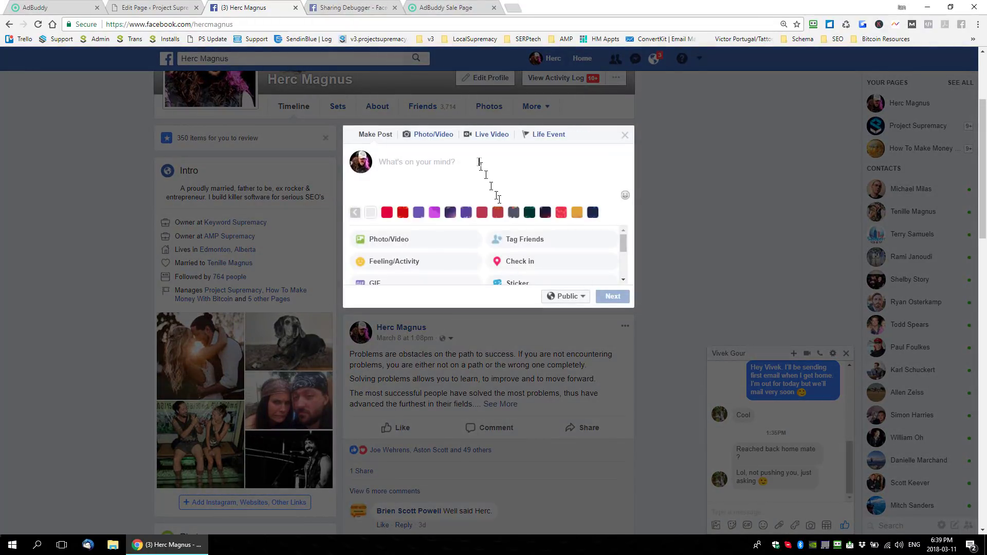
key("ctrl+v")
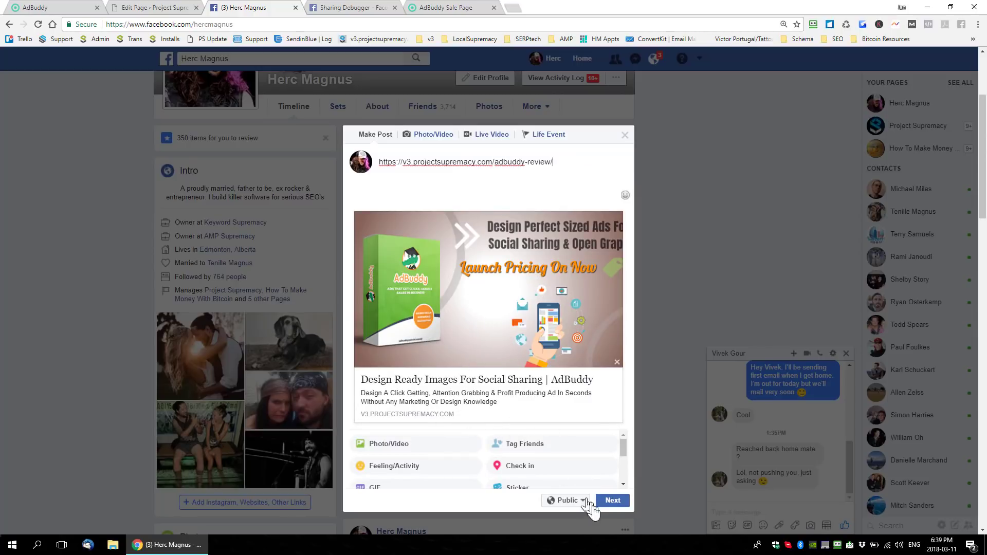
left_click(613, 501)
left_click(613, 427)
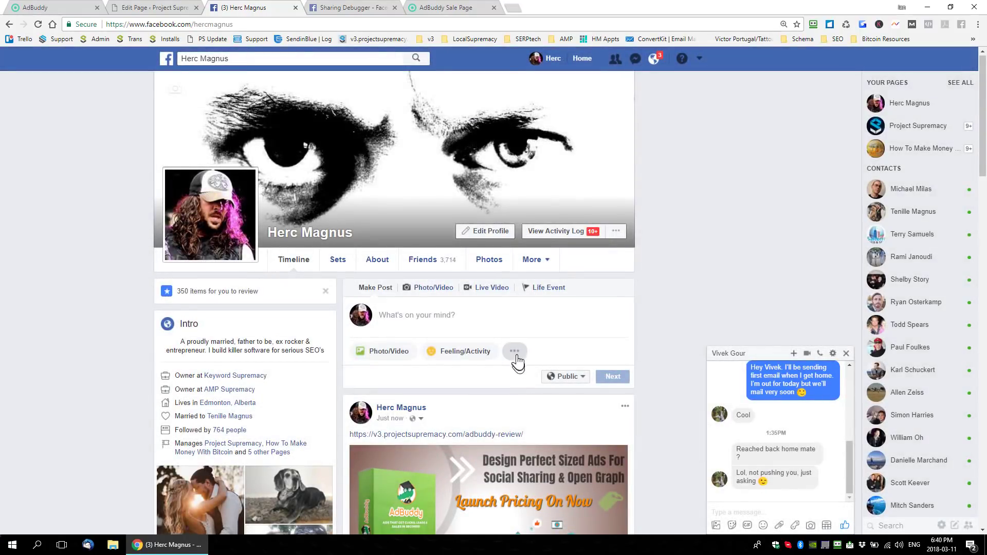
scroll(518, 360, "down", 3)
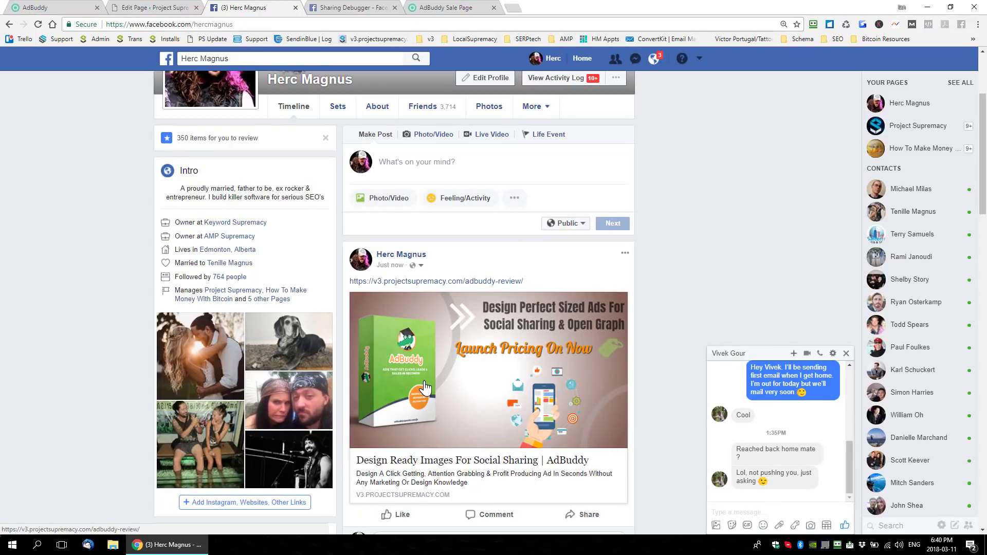
scroll(476, 435, "down", 2)
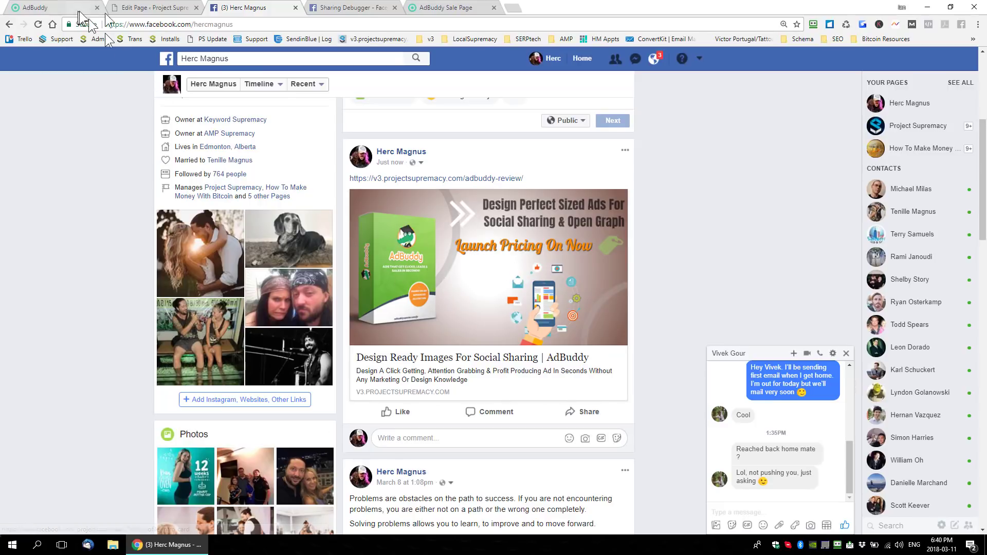
- Switch to the AdBuddy sales page and examine its headline offer and the three-step ad creation section
left_click(439, 9)
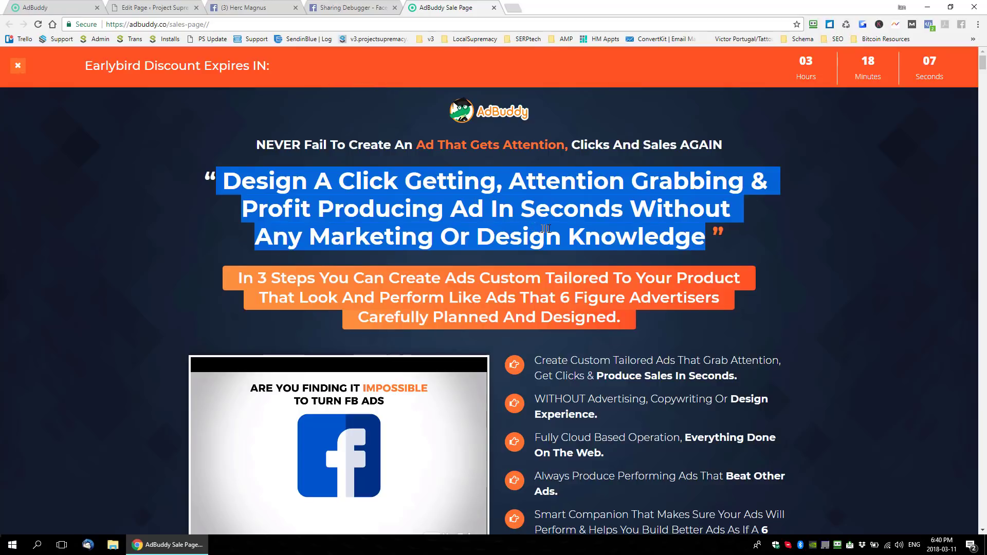
scroll(546, 228, "down", 4)
scroll(603, 260, "up", 3)
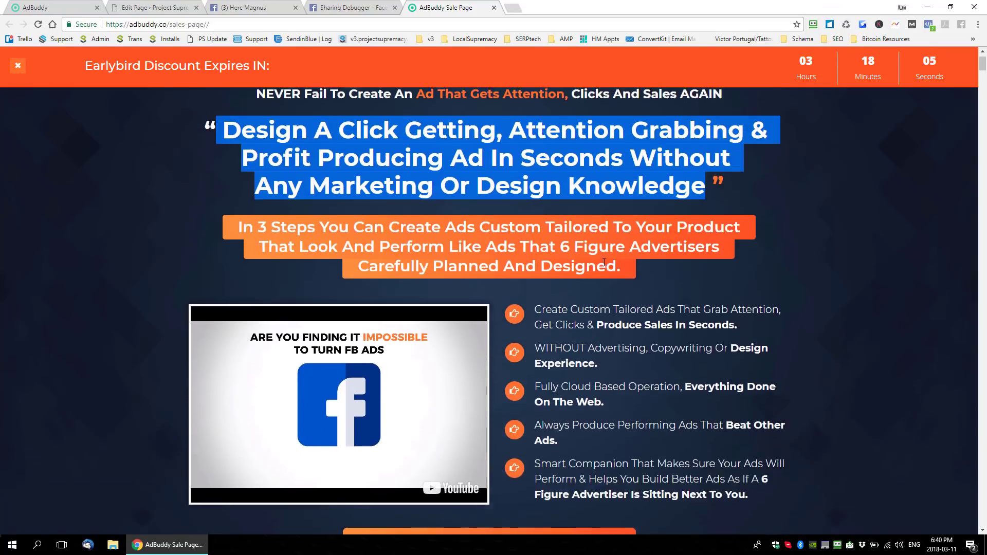
scroll(605, 261, "up", 1)
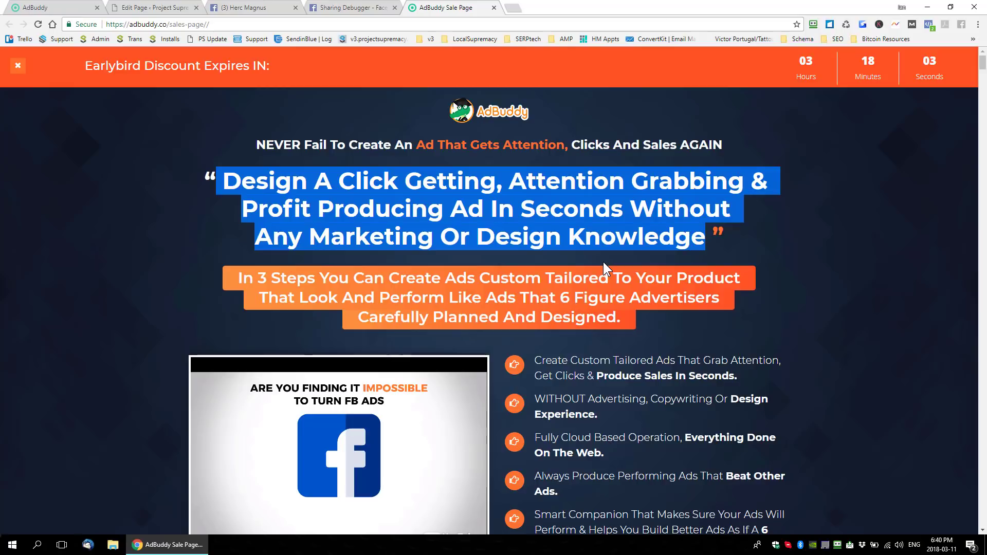
scroll(603, 262, "down", 13)
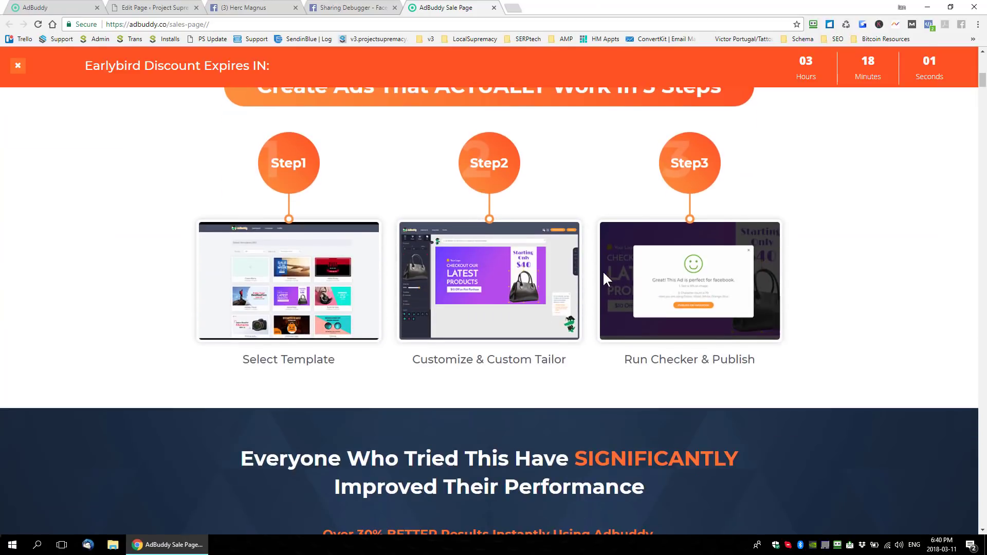
- Search Google for "ad buddy jv page" in a new tab, open adbuddyspecial.com/jv and read through the offer, templates and demo sections
left_click(518, 10)
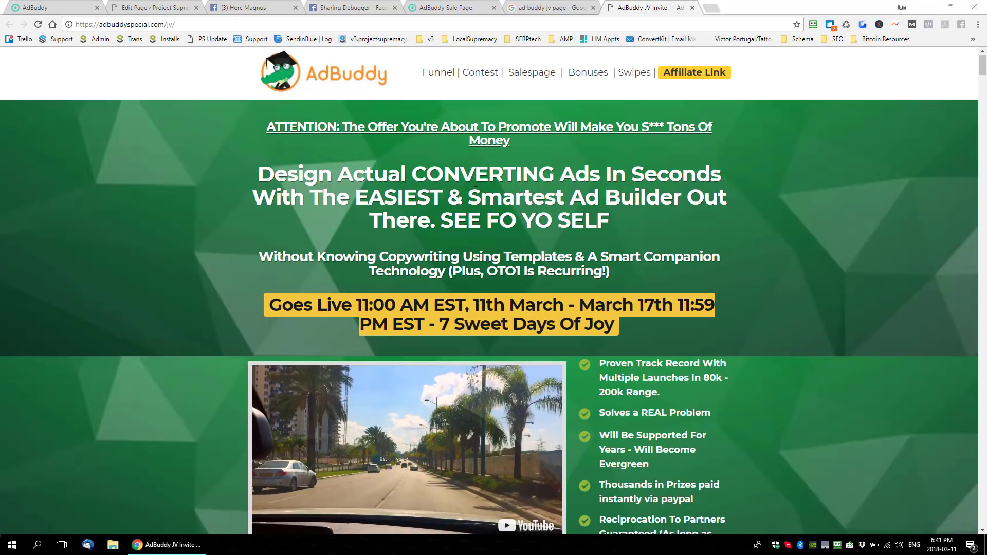
scroll(455, 179, "down", 10)
scroll(476, 186, "down", 6)
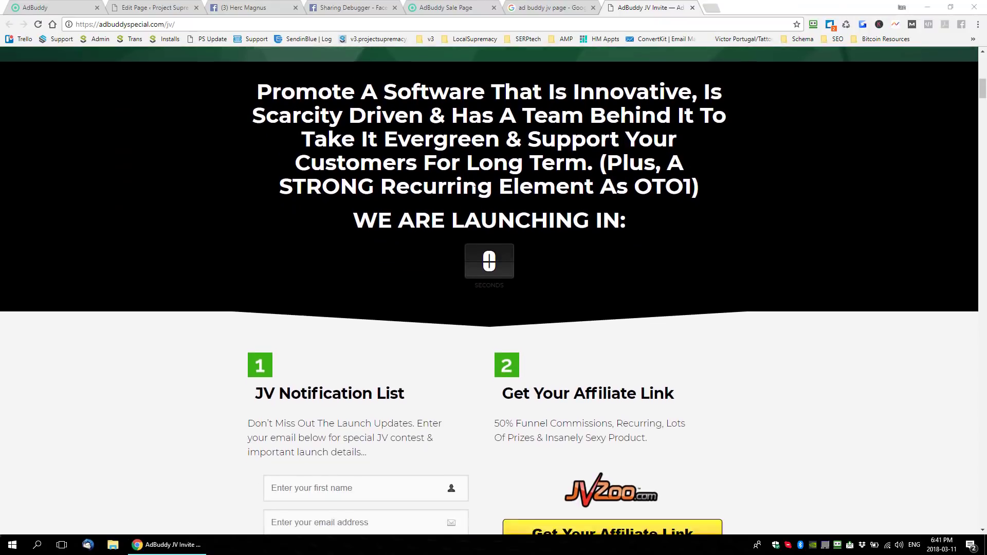
scroll(476, 191, "down", 14)
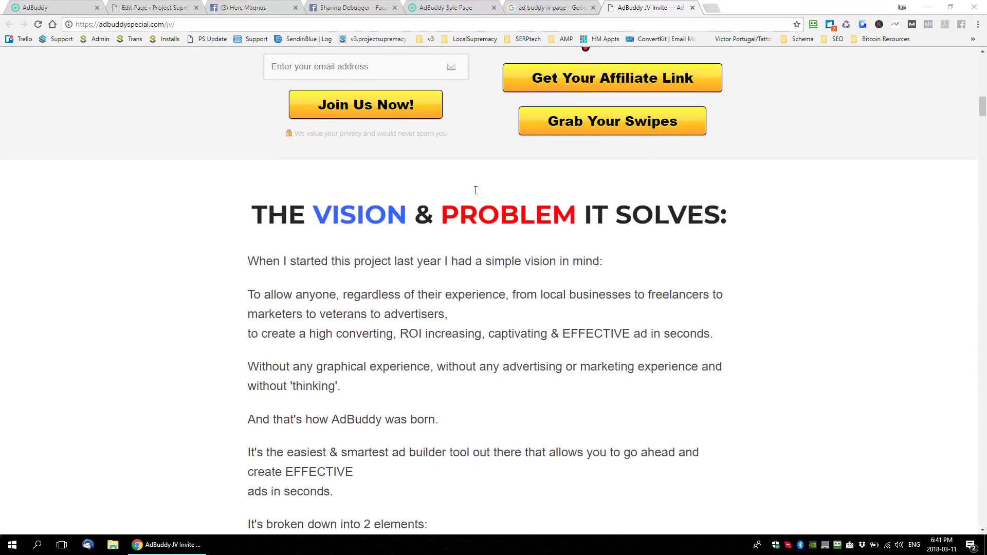
scroll(539, 225, "down", 7)
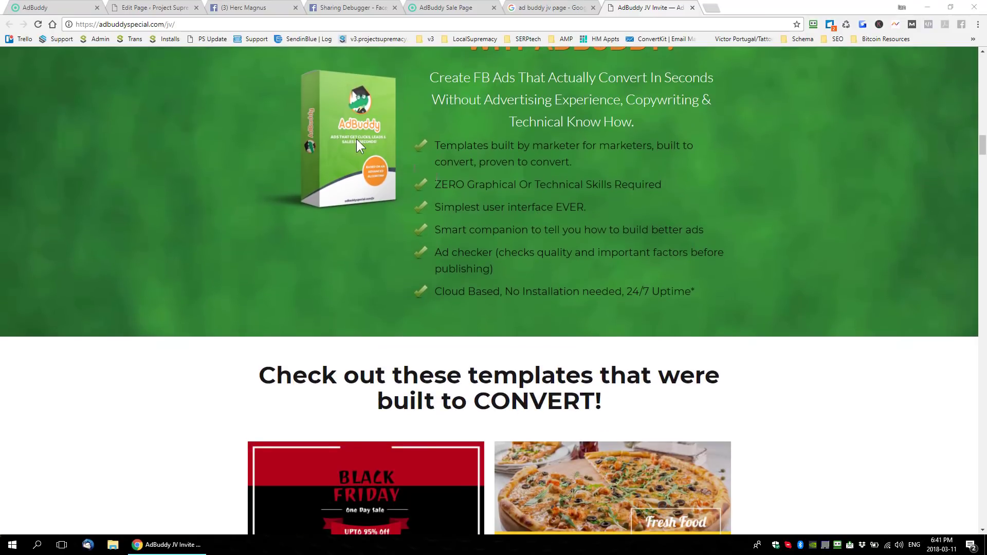
left_click(196, 24)
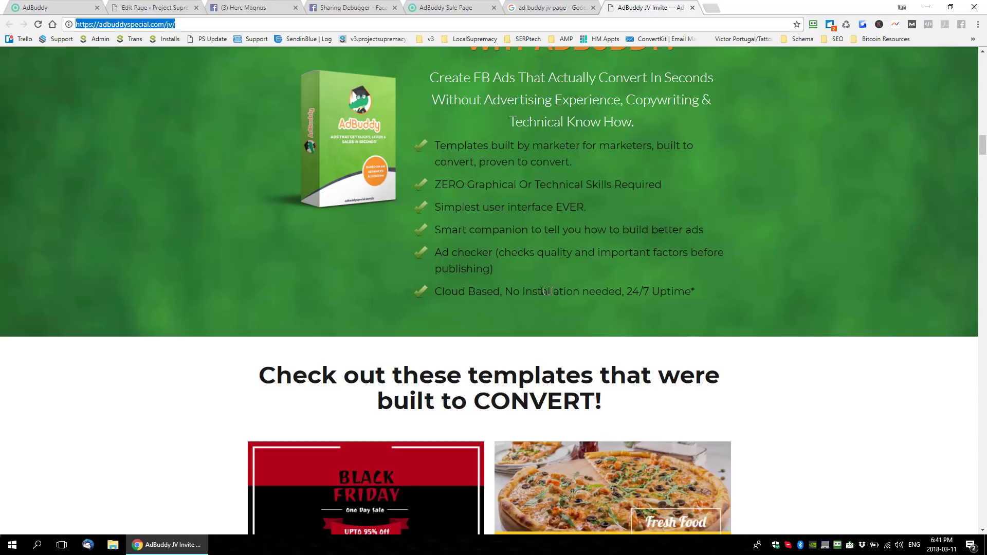
scroll(575, 222, "down", 11)
scroll(511, 281, "down", 20)
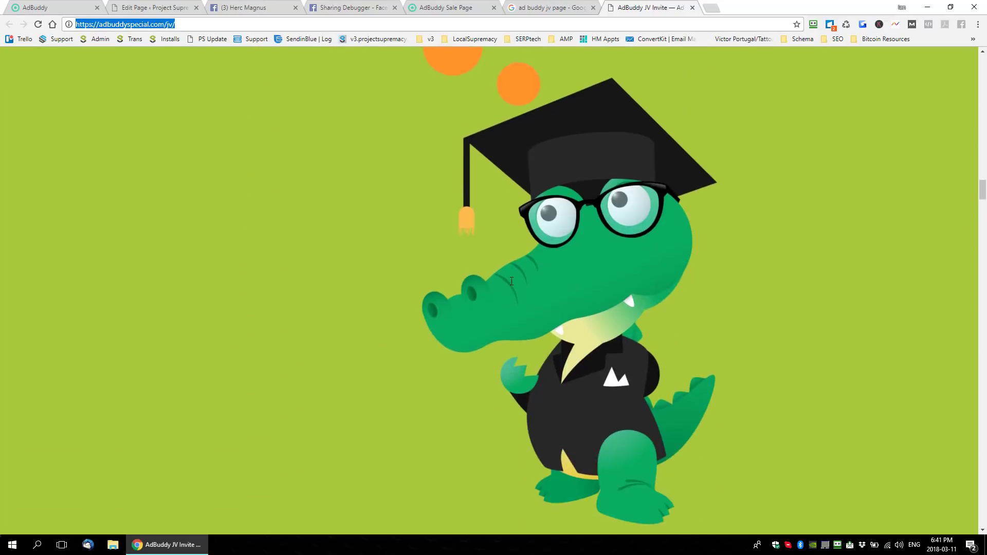
scroll(512, 282, "down", 14)
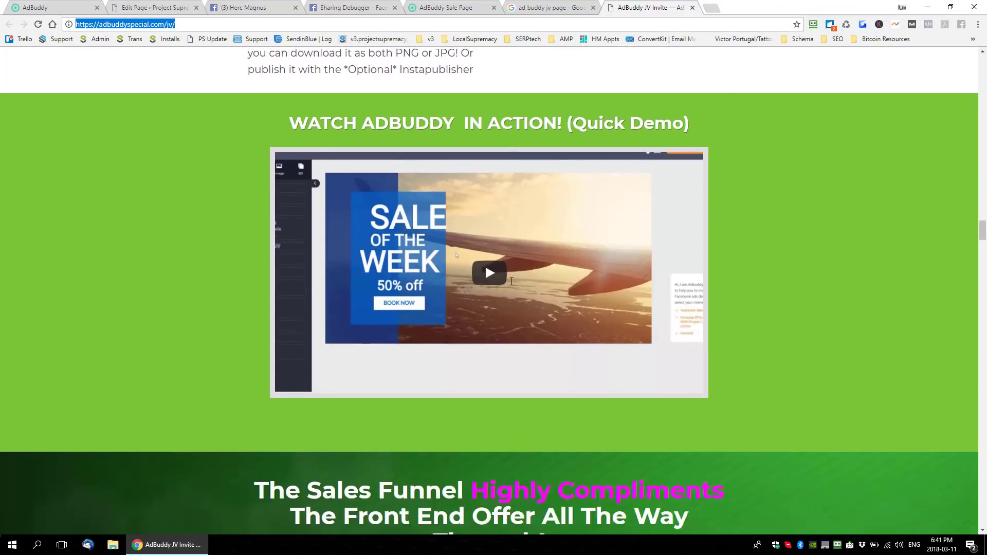
- Examine the sales funnel chart on the AdBuddy JV page, covering the front-end and OTO-1 to OTO-4 prices and commissions
scroll(512, 281, "up", 1)
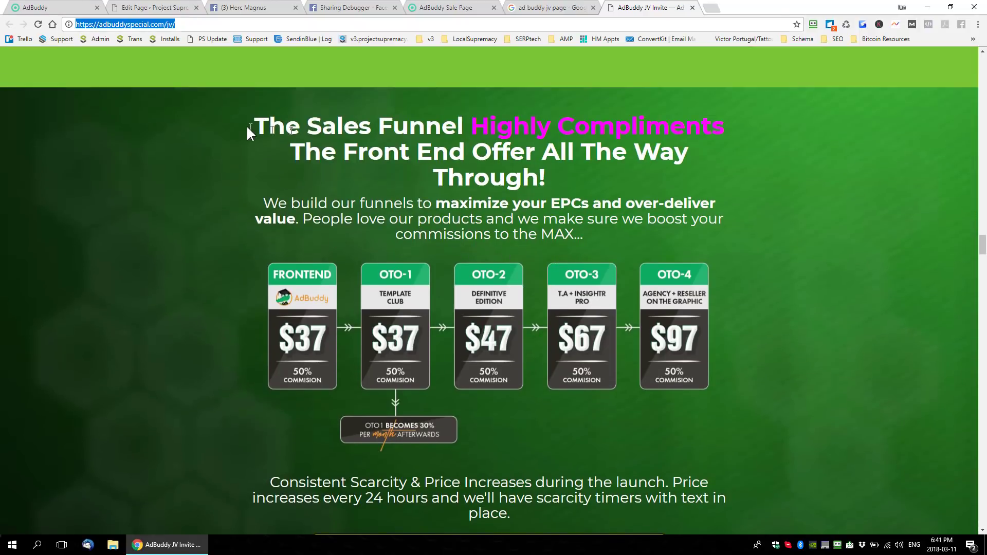
left_click_drag(515, 514, 600, 146)
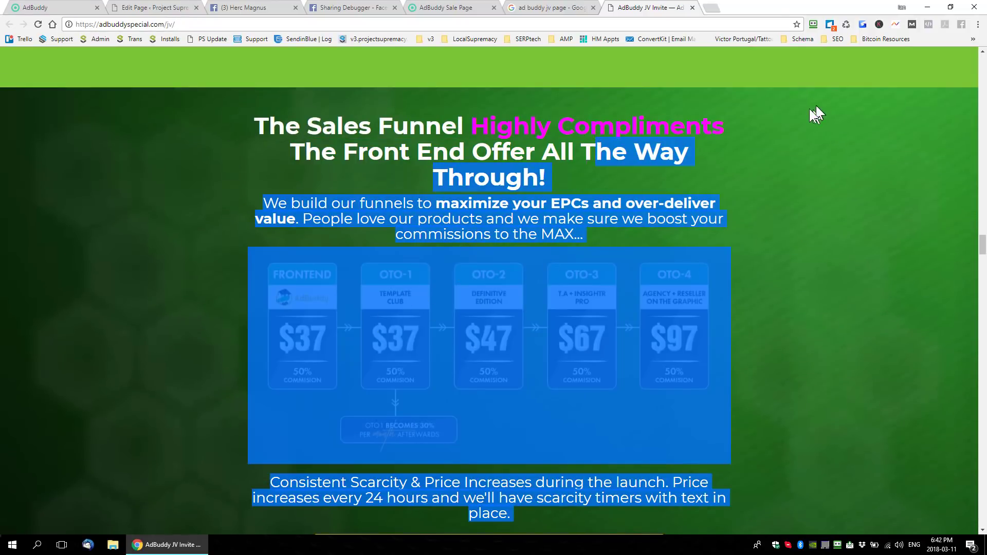
left_click(605, 173)
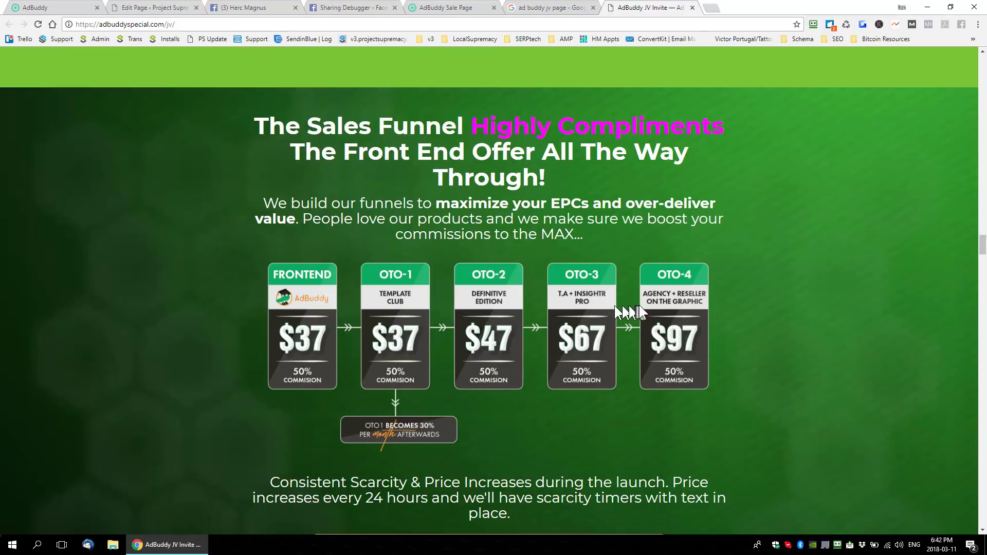
scroll(596, 339, "down", 7)
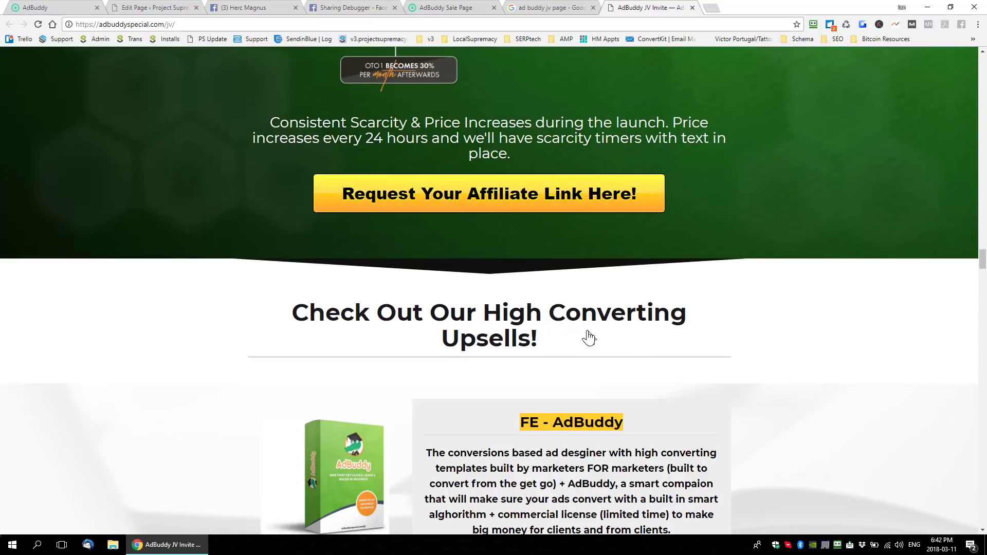
scroll(588, 331, "down", 4)
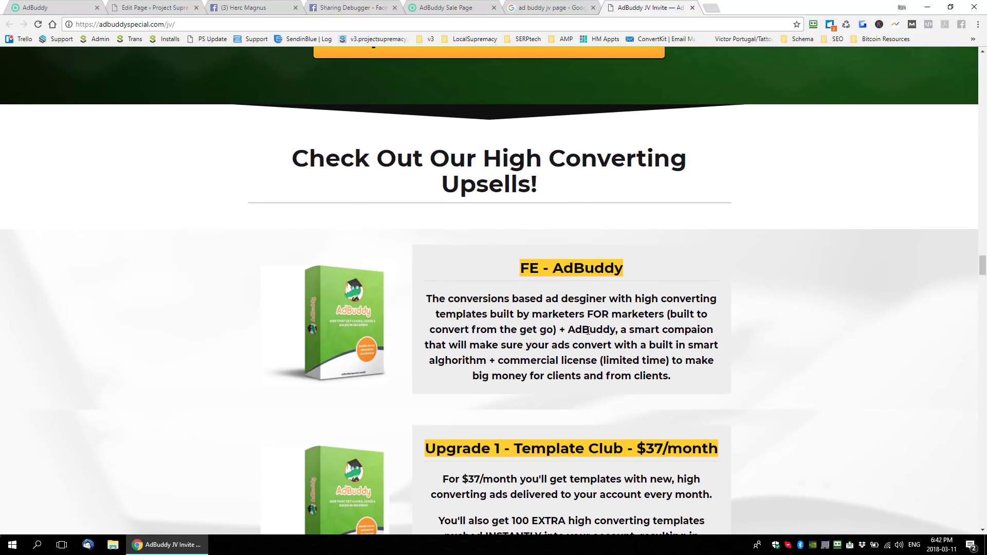
scroll(589, 331, "up", 6)
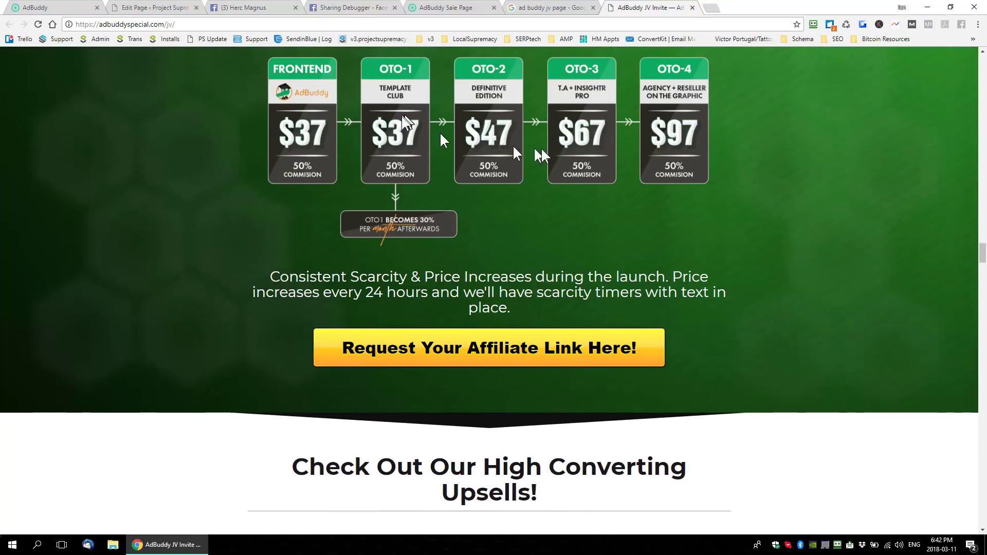
scroll(569, 348, "down", 6)
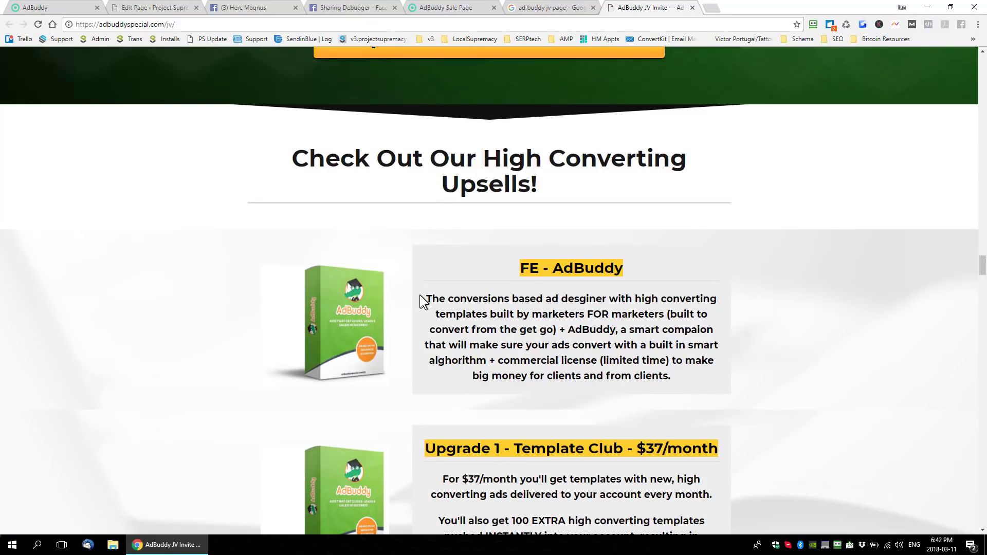
- Read the JV page's descriptions of the front-end AdBuddy offer and its Template Club, Definitive Edition, Targeting Academy and Agency upgrades
left_click_drag(420, 301, 695, 362)
scroll(695, 362, "down", 3)
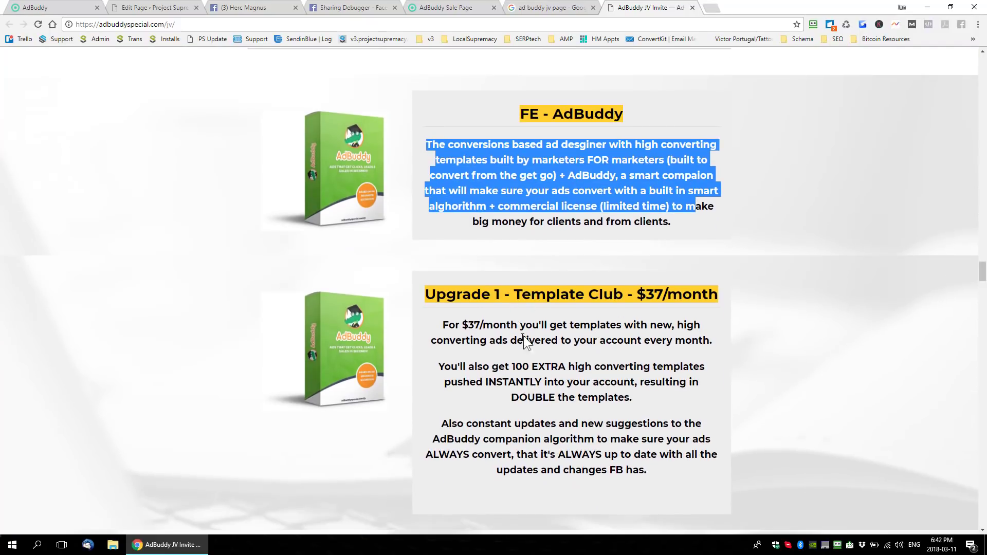
scroll(524, 339, "down", 1)
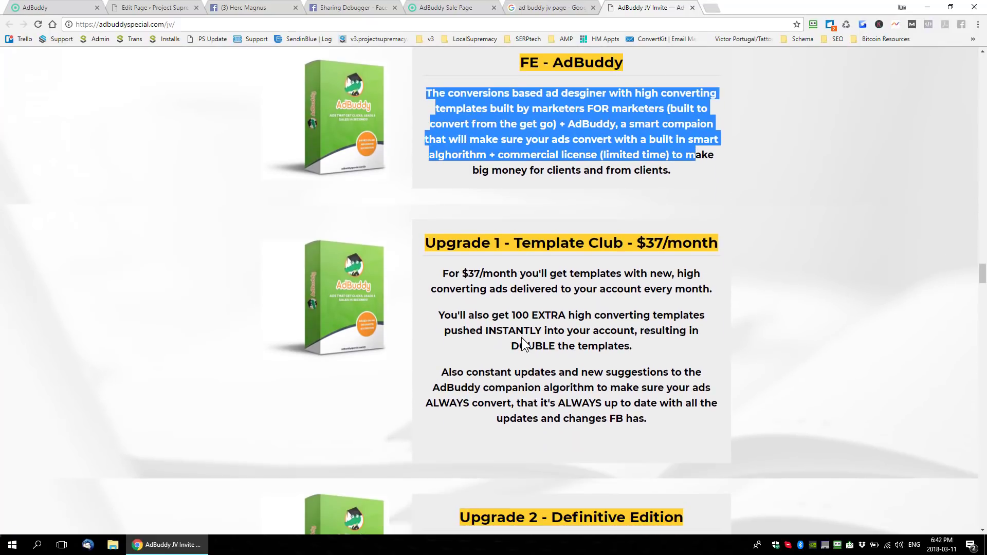
scroll(511, 355, "down", 5)
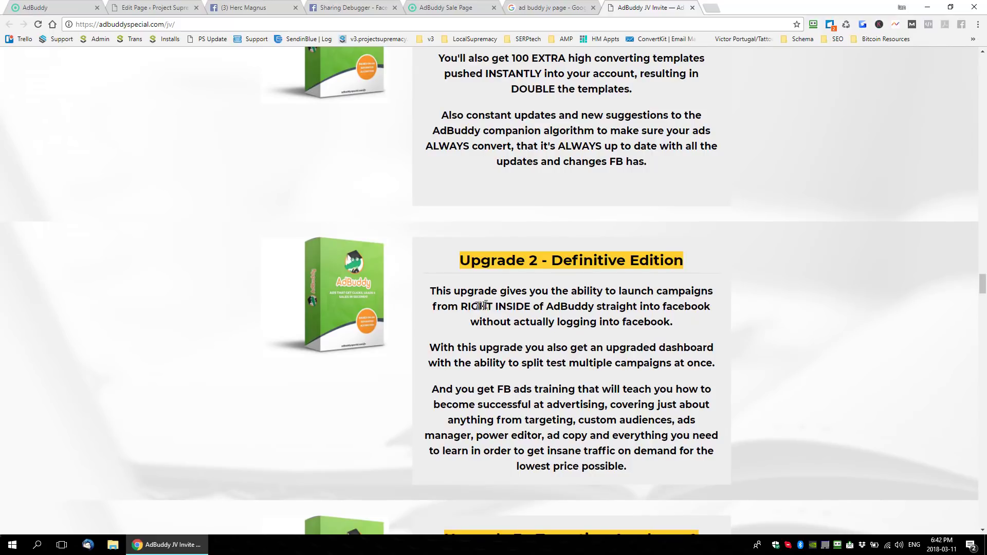
scroll(623, 314, "down", 6)
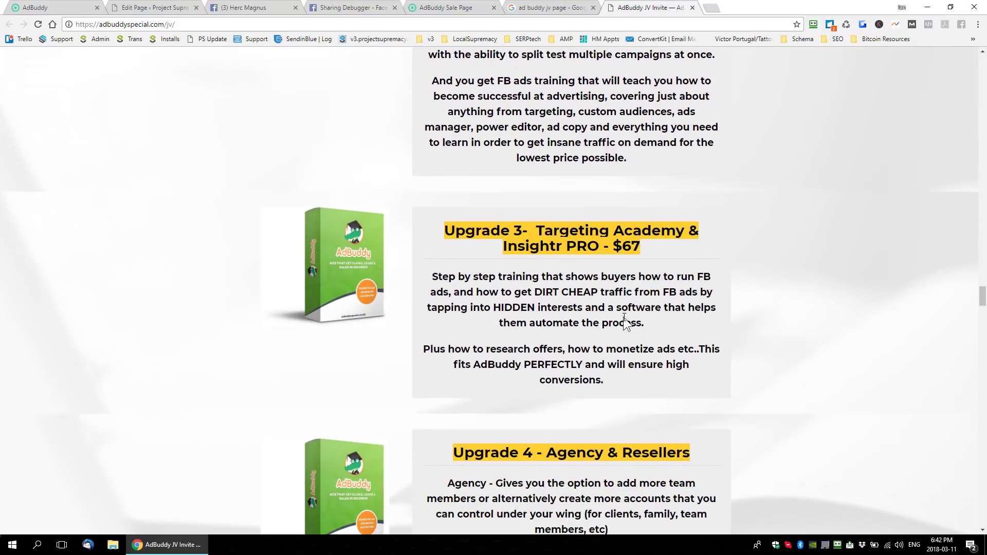
scroll(625, 321, "up", 4)
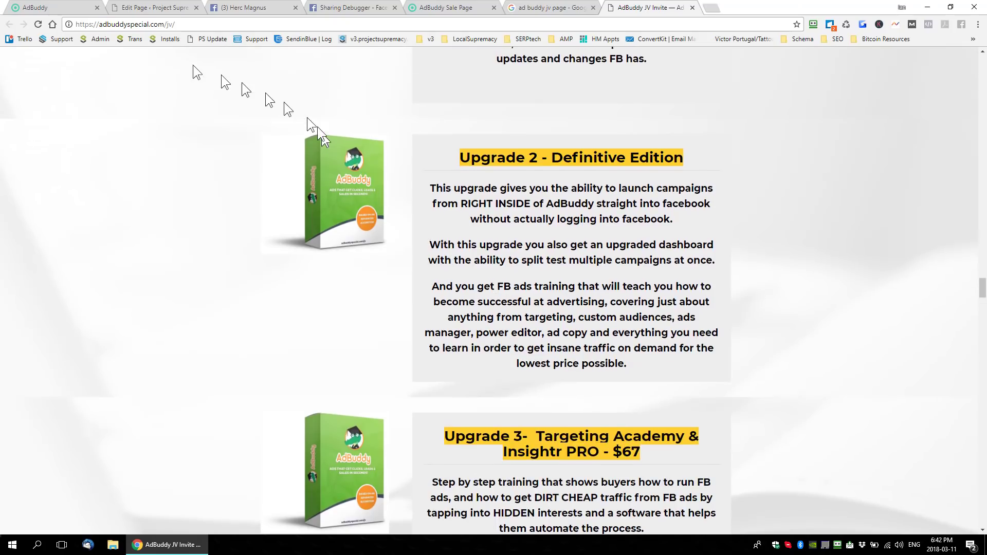
left_click(150, 24)
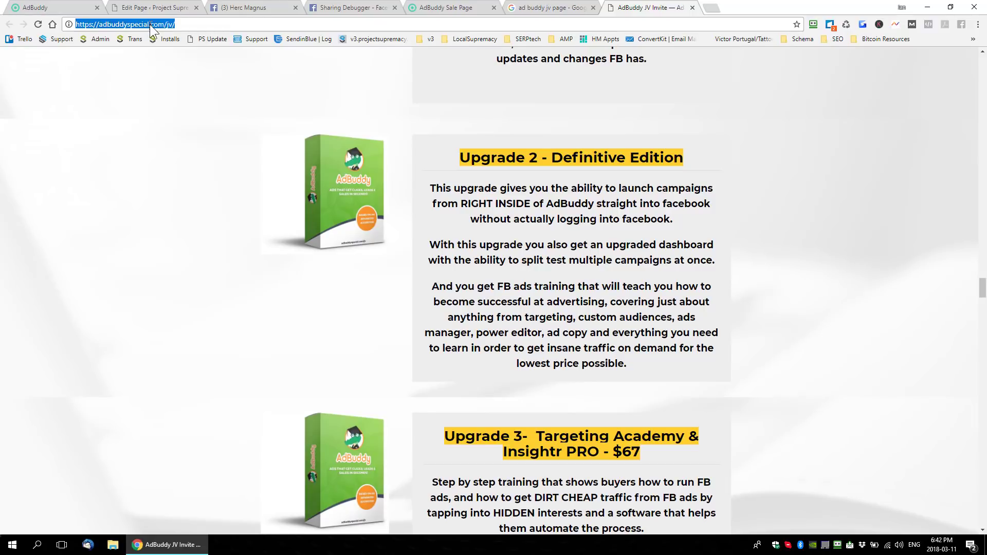
left_click(207, 167)
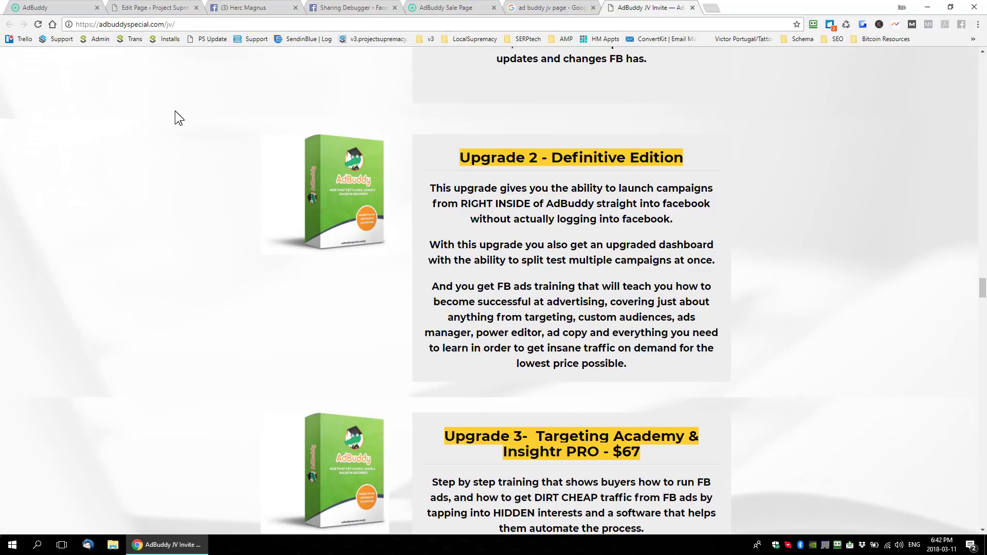
scroll(399, 248, "up", 15)
scroll(400, 251, "up", 6)
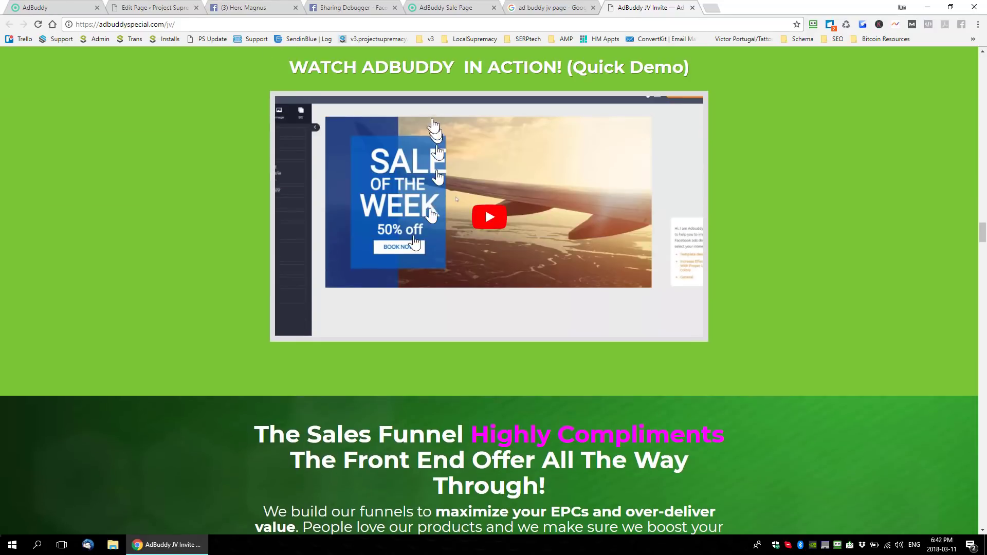
- Review the finished ad in the AdBuddy editor, and look over the Header and Demo Video sections on the Ad Buddy Review edit page
left_click(56, 8)
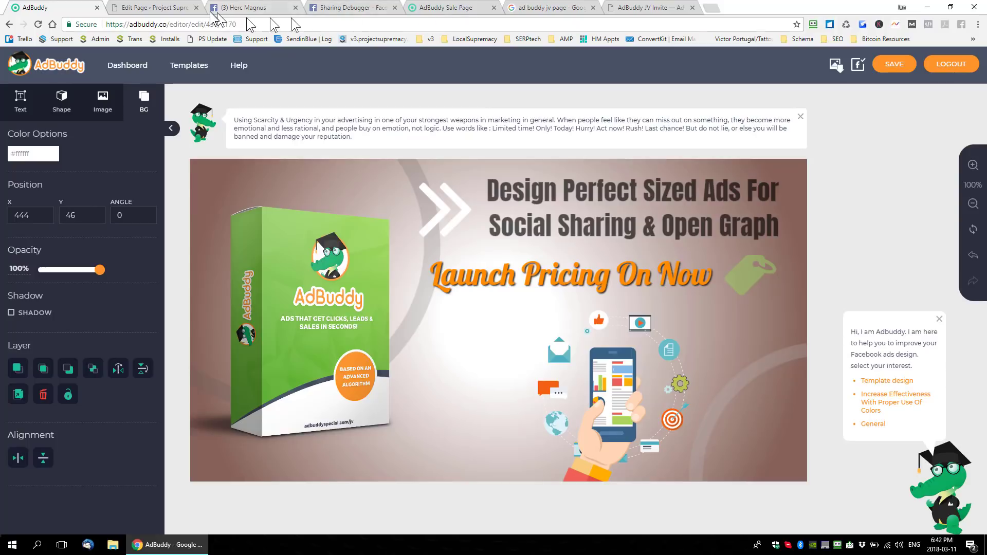
left_click(164, 8)
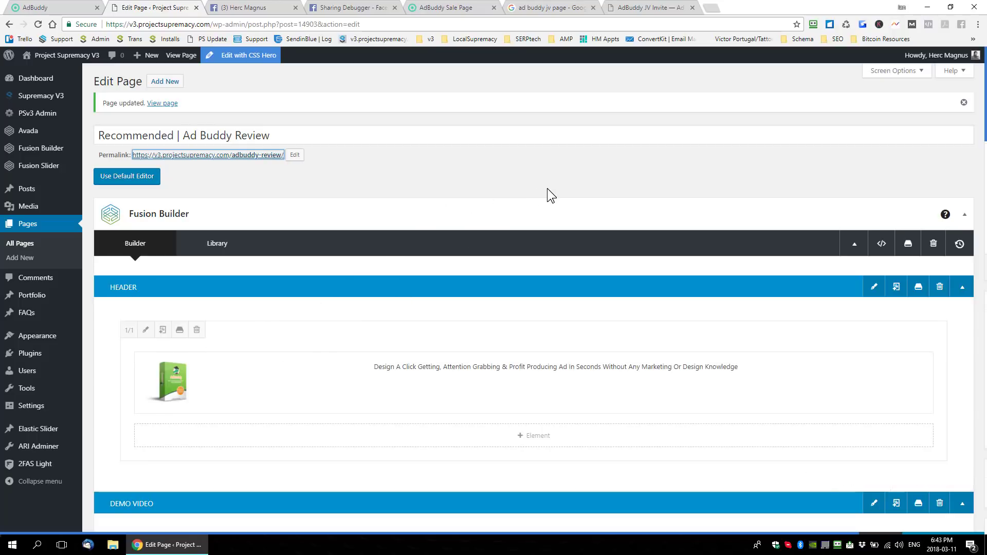
scroll(547, 188, "down", 4)
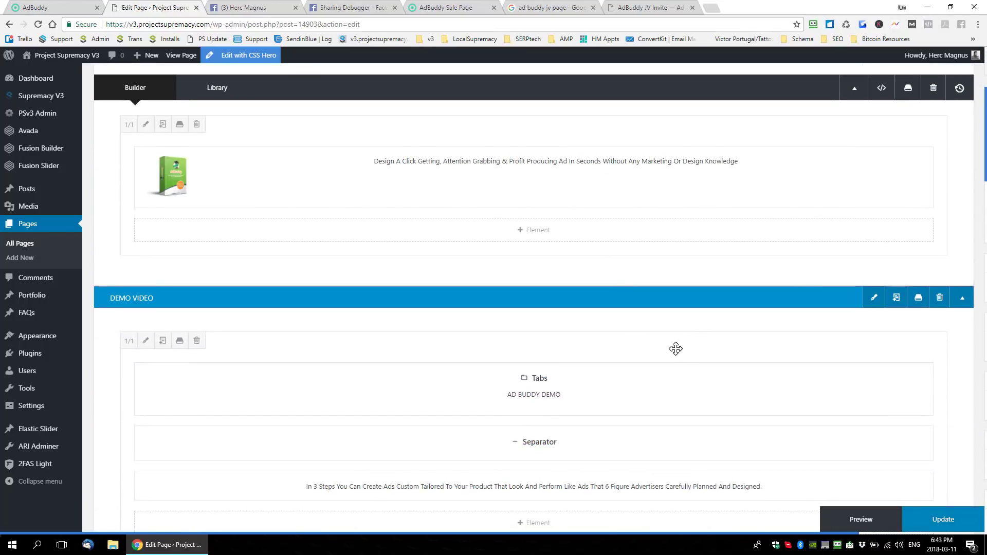
scroll(410, 318, "up", 3)
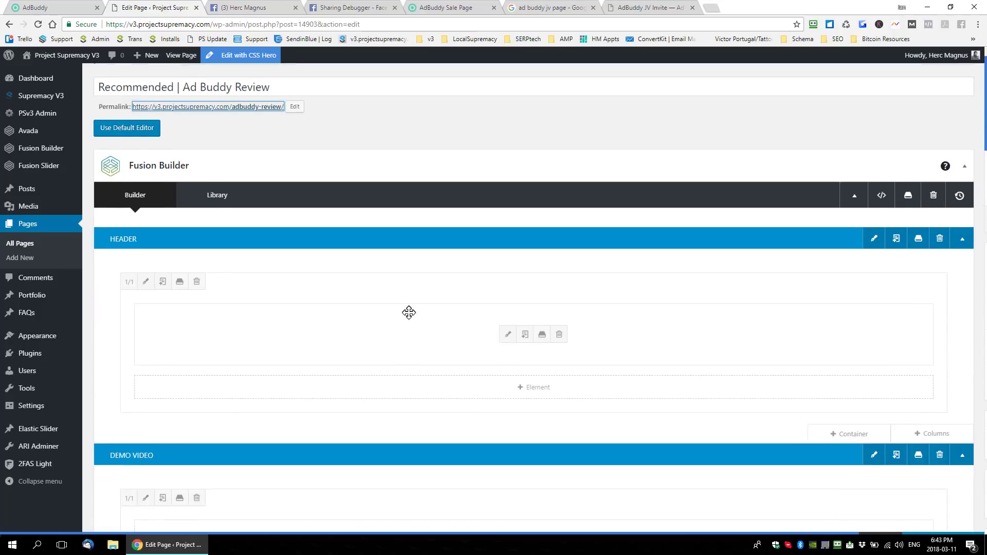
scroll(409, 312, "up", 1)
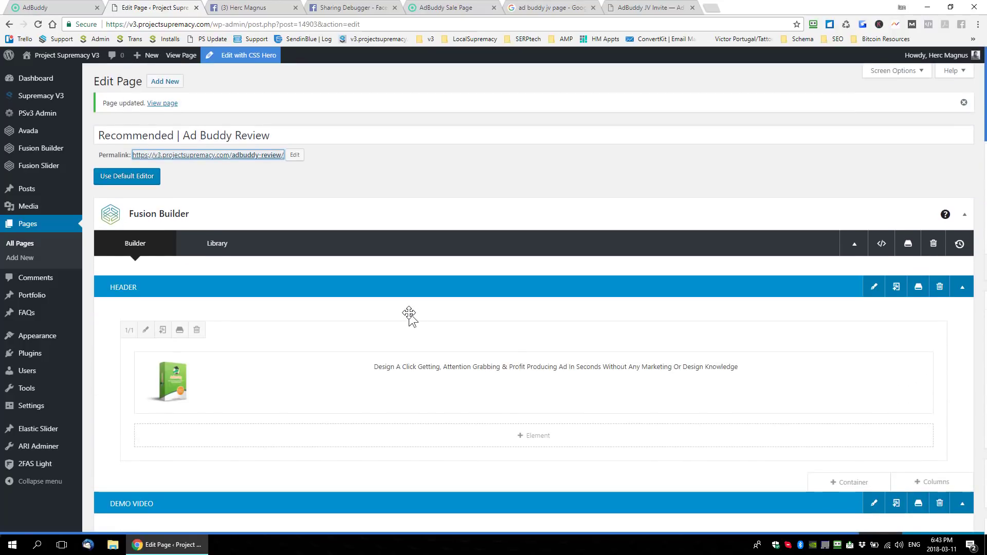